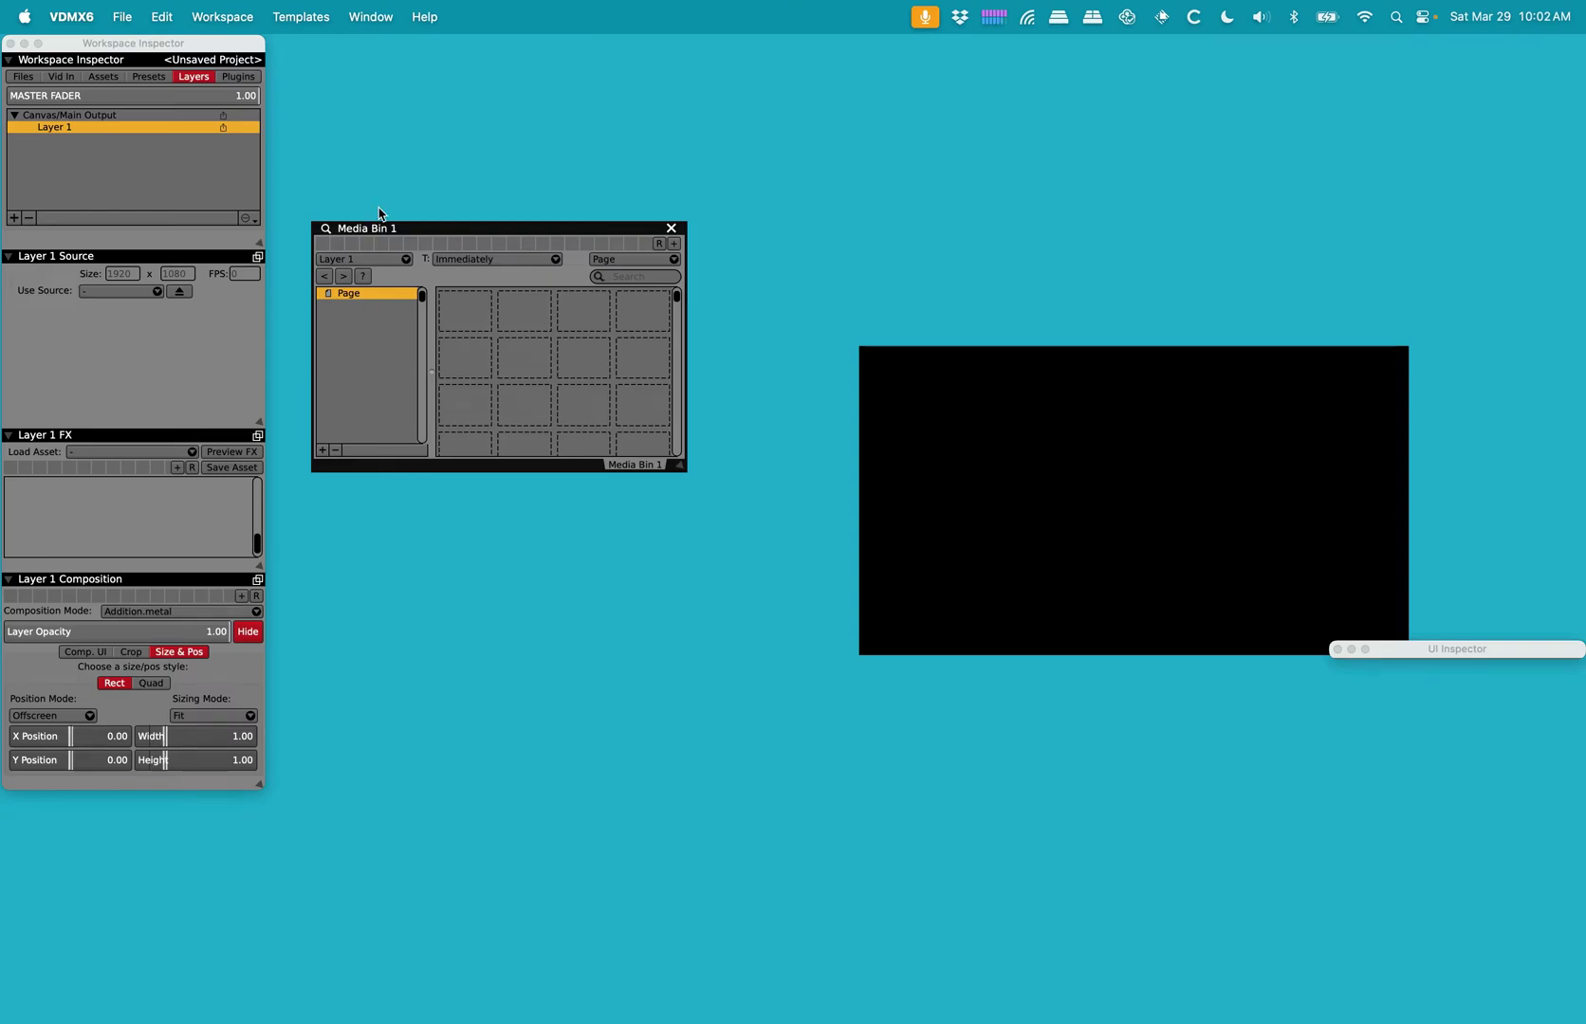
Open the recent project 'Angry Eyeball Tracking with Blink Q Button.vdmx6' from File > Open Recent.
click(123, 7)
mouse_move(181, 177)
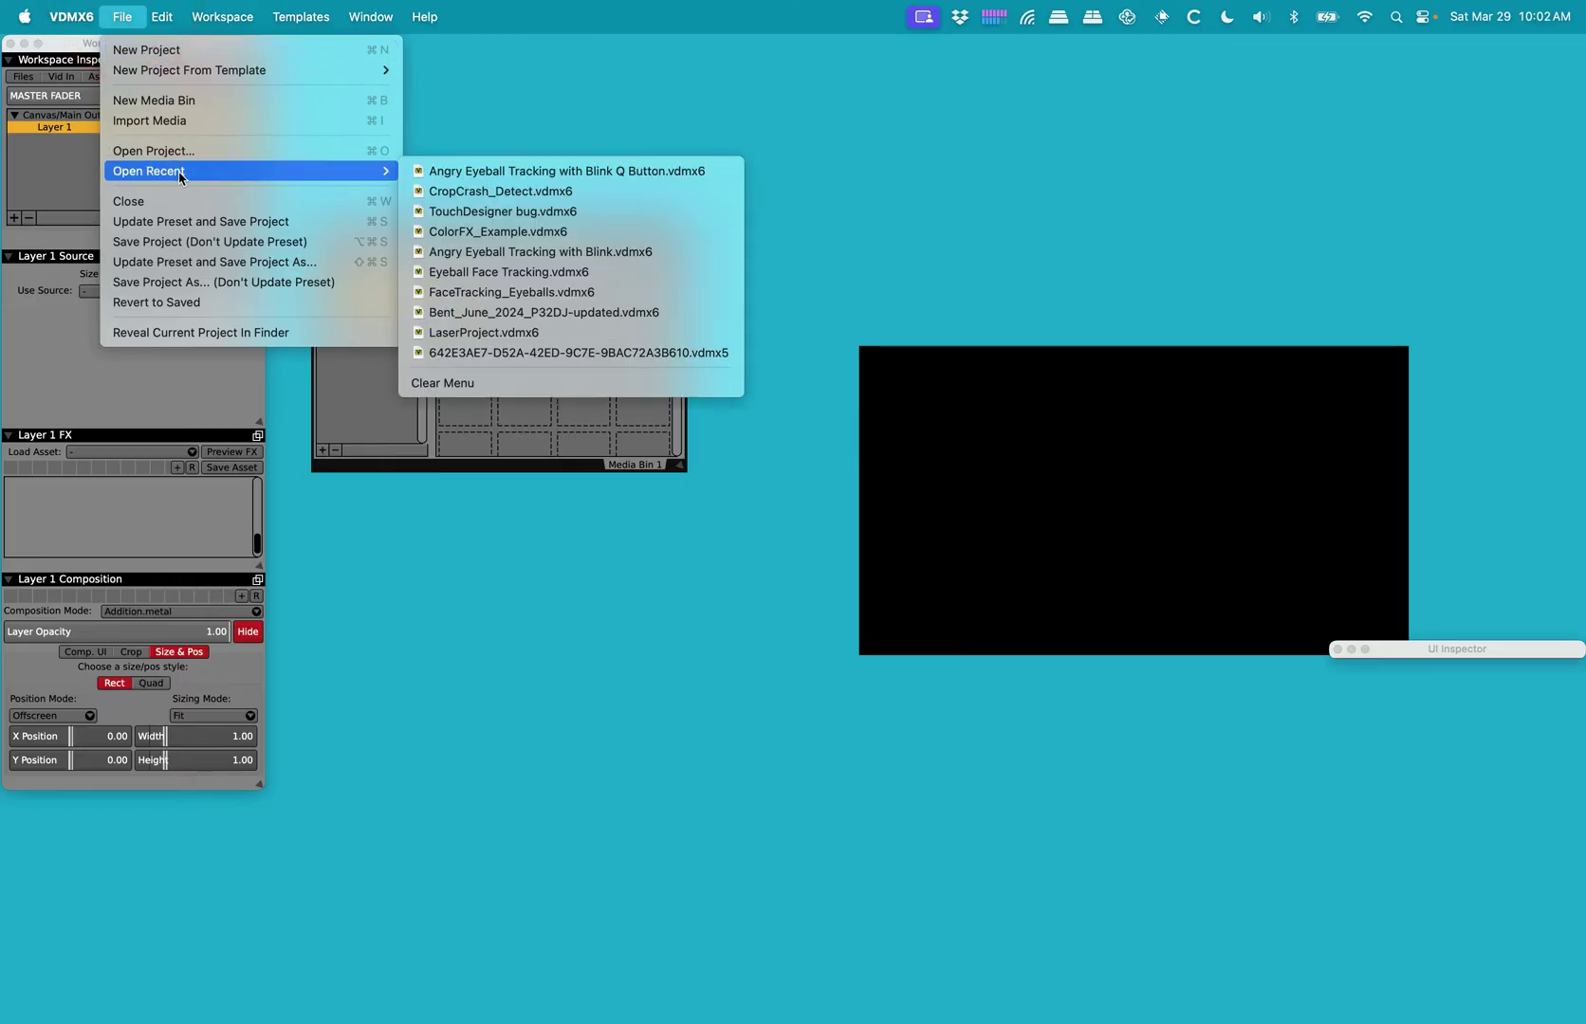
click(465, 172)
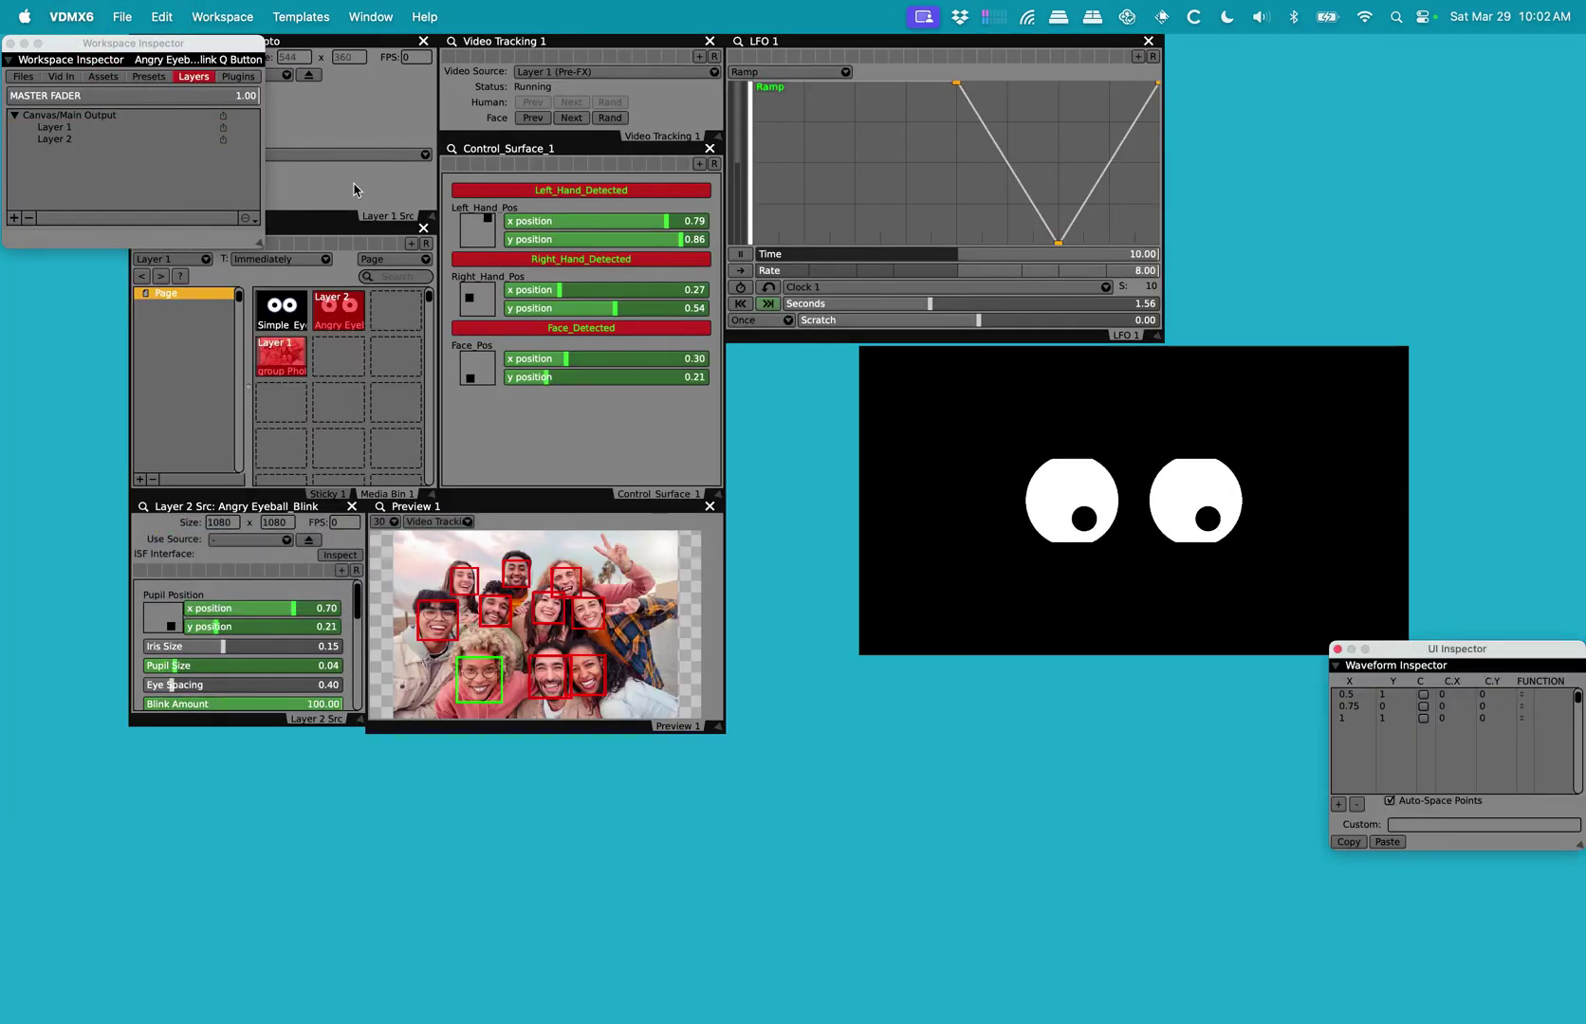
Set Layer 1's source to the FaceTime HD Camera live input and move the Workspace Inspector.
click(286, 76)
mouse_move(360, 119)
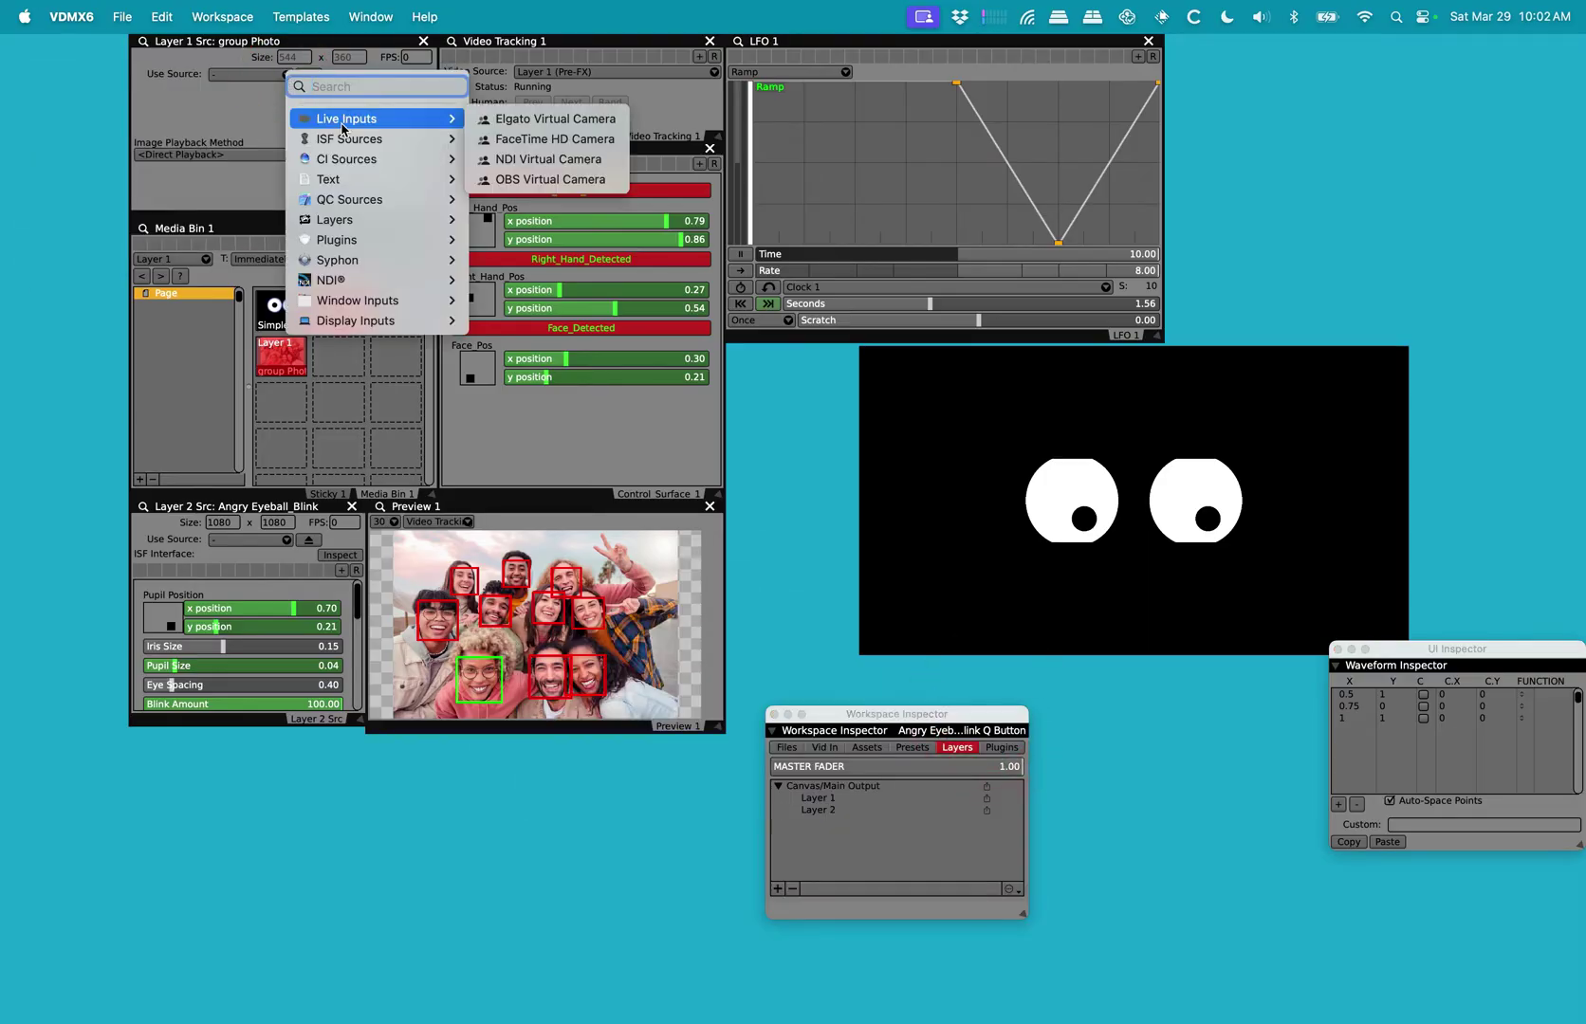
click(557, 140)
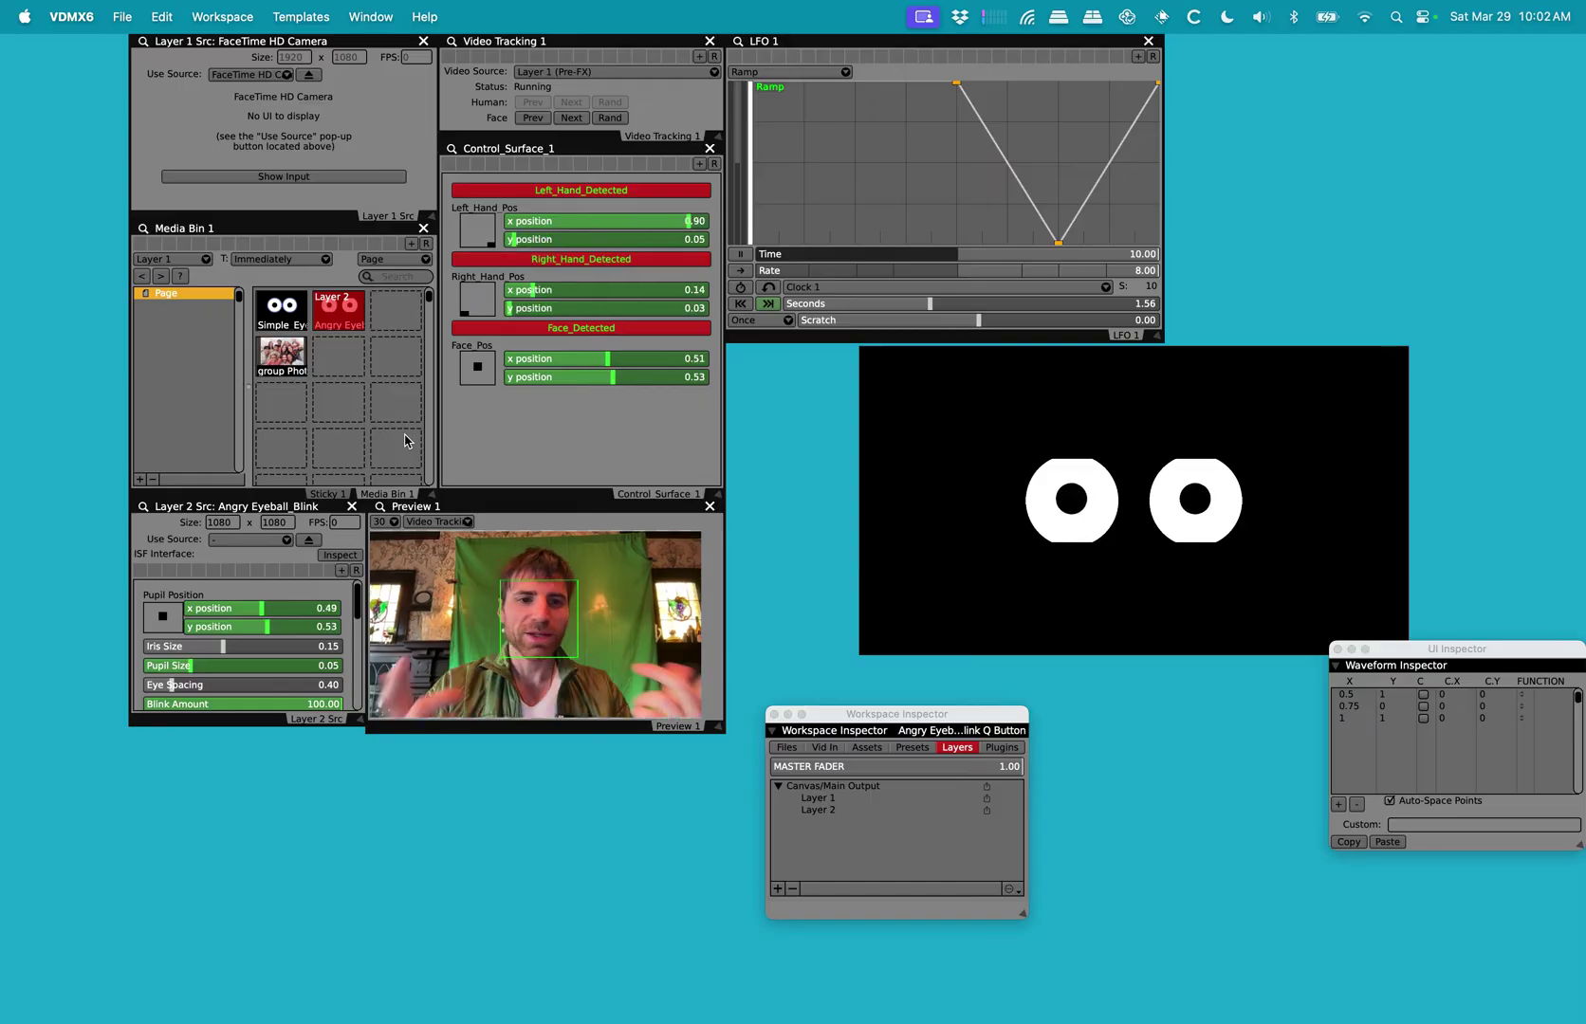
drag(897, 713, 849, 43)
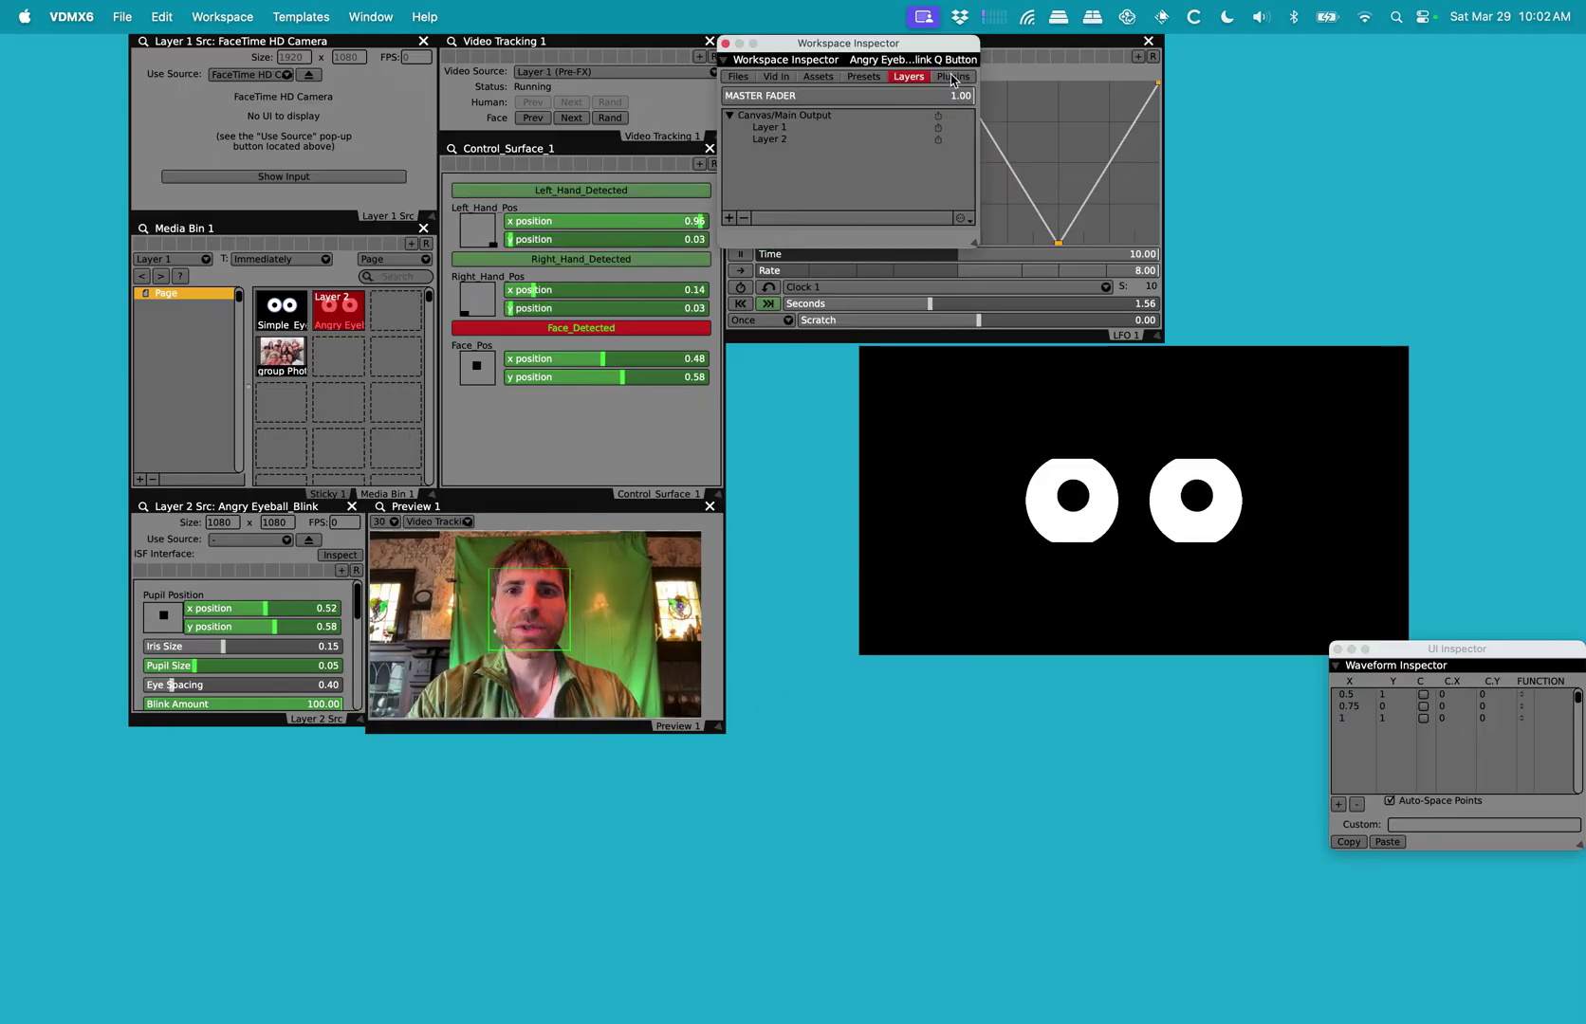
Select Video Tracking 1 in the Plugins list and set Preview 1 to Video Tracking 1- Hand Detect.
click(953, 76)
click(782, 187)
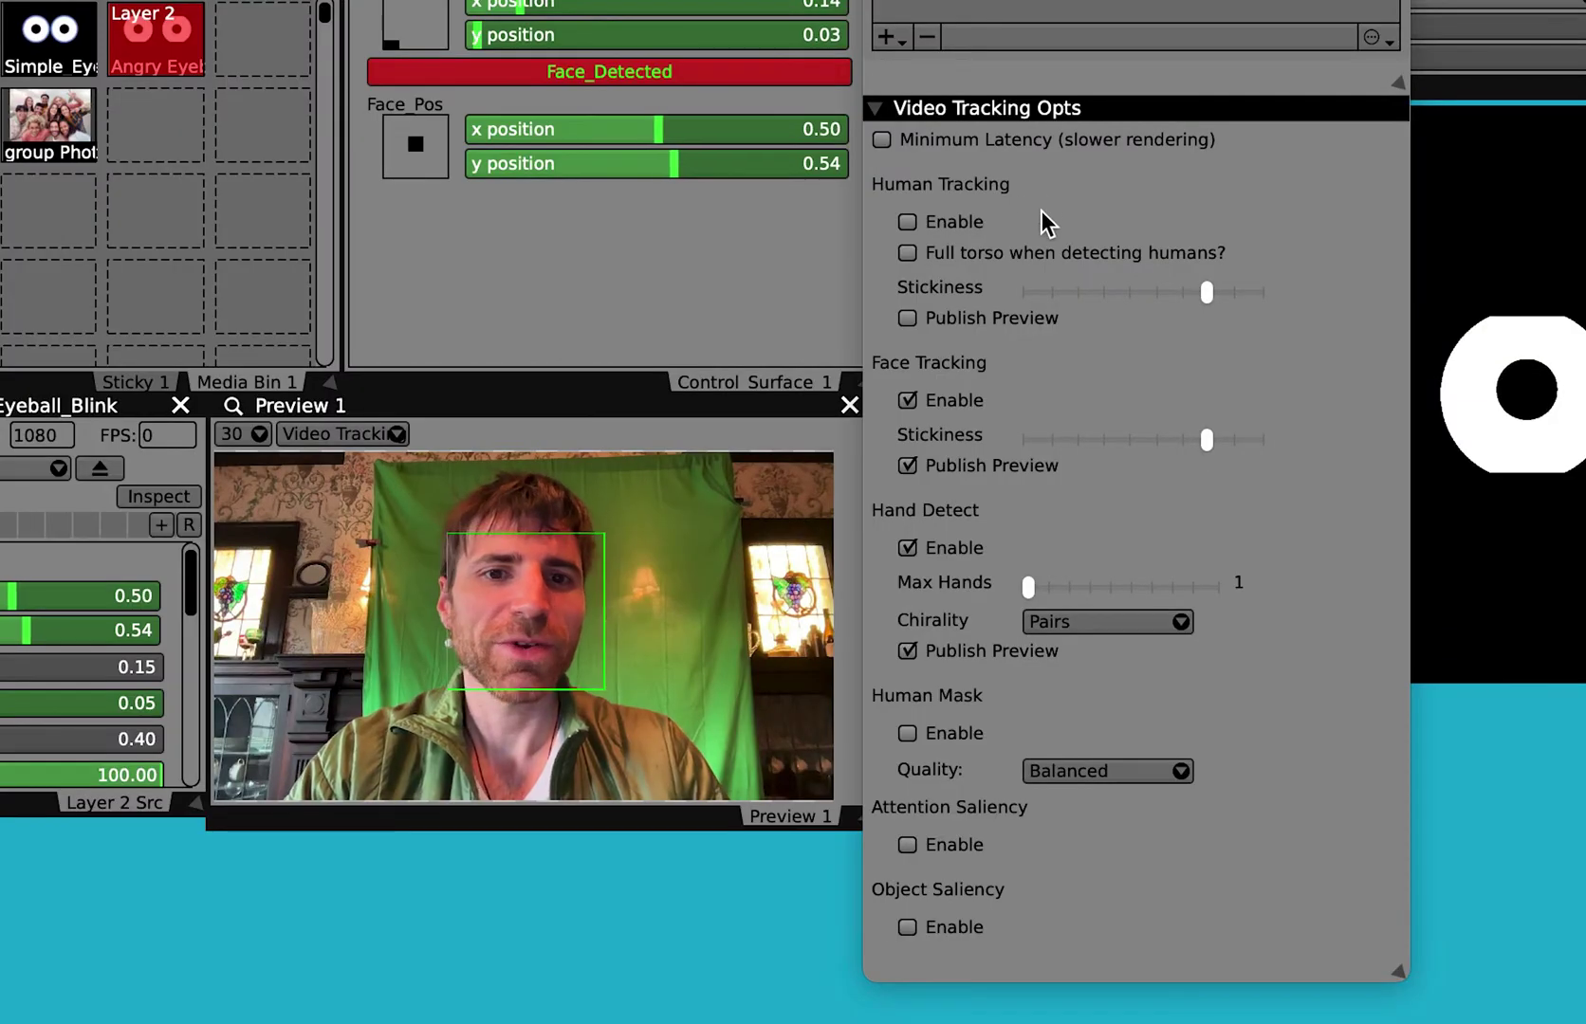
click(1047, 224)
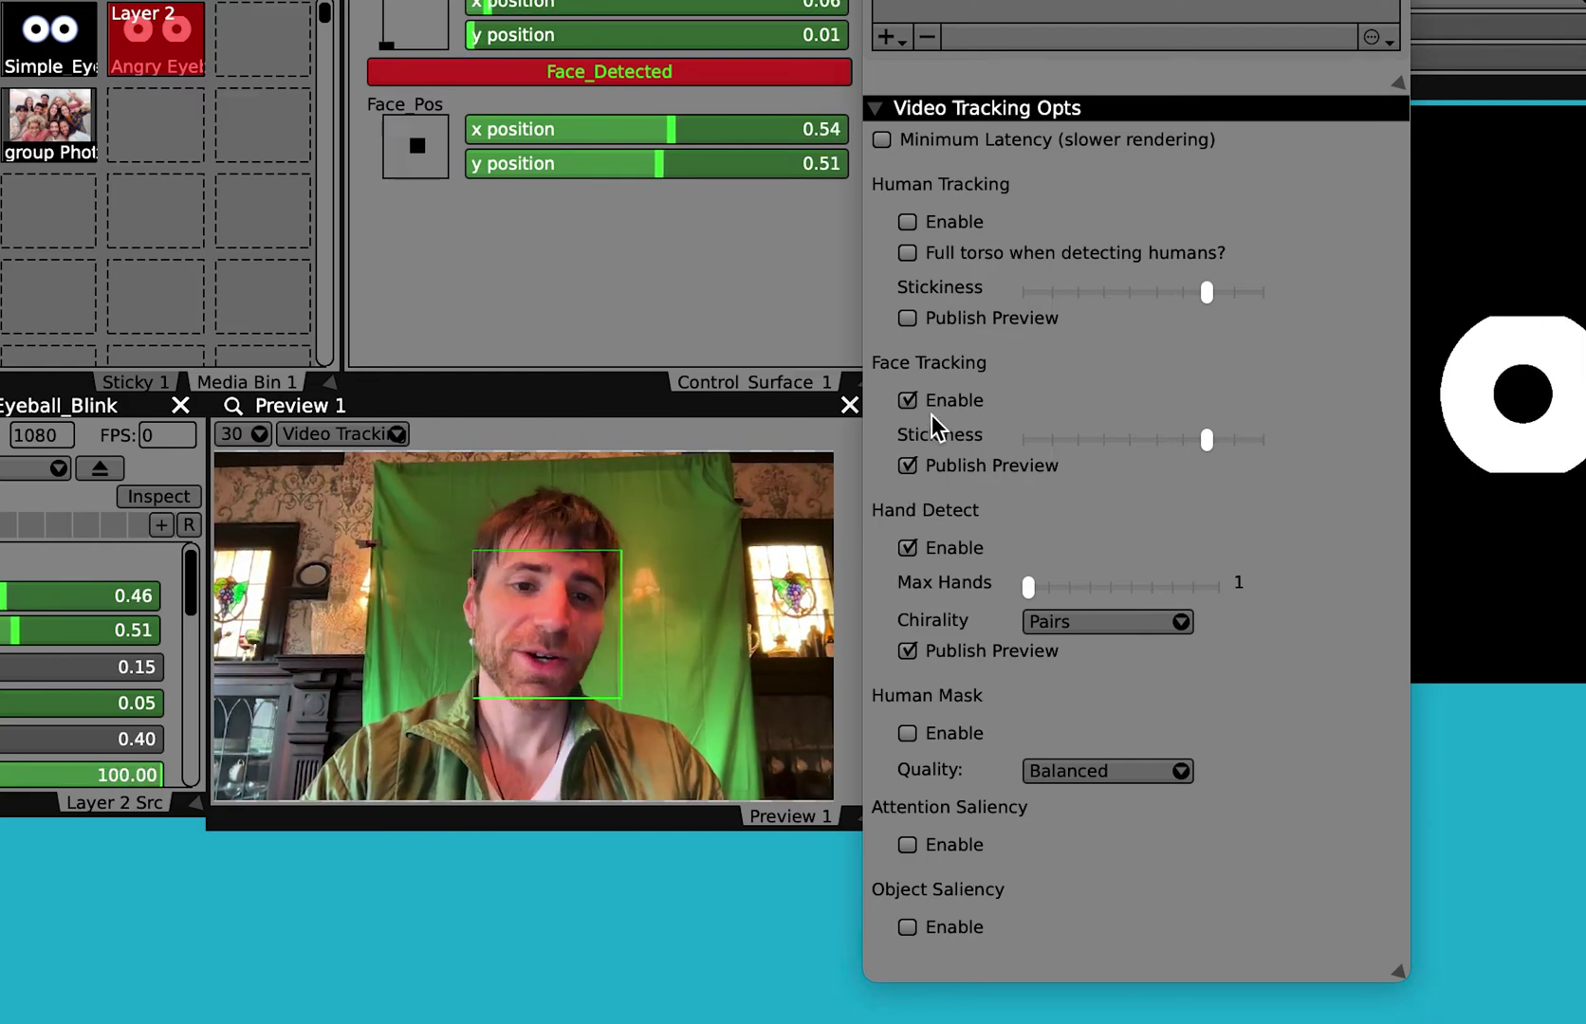
click(398, 435)
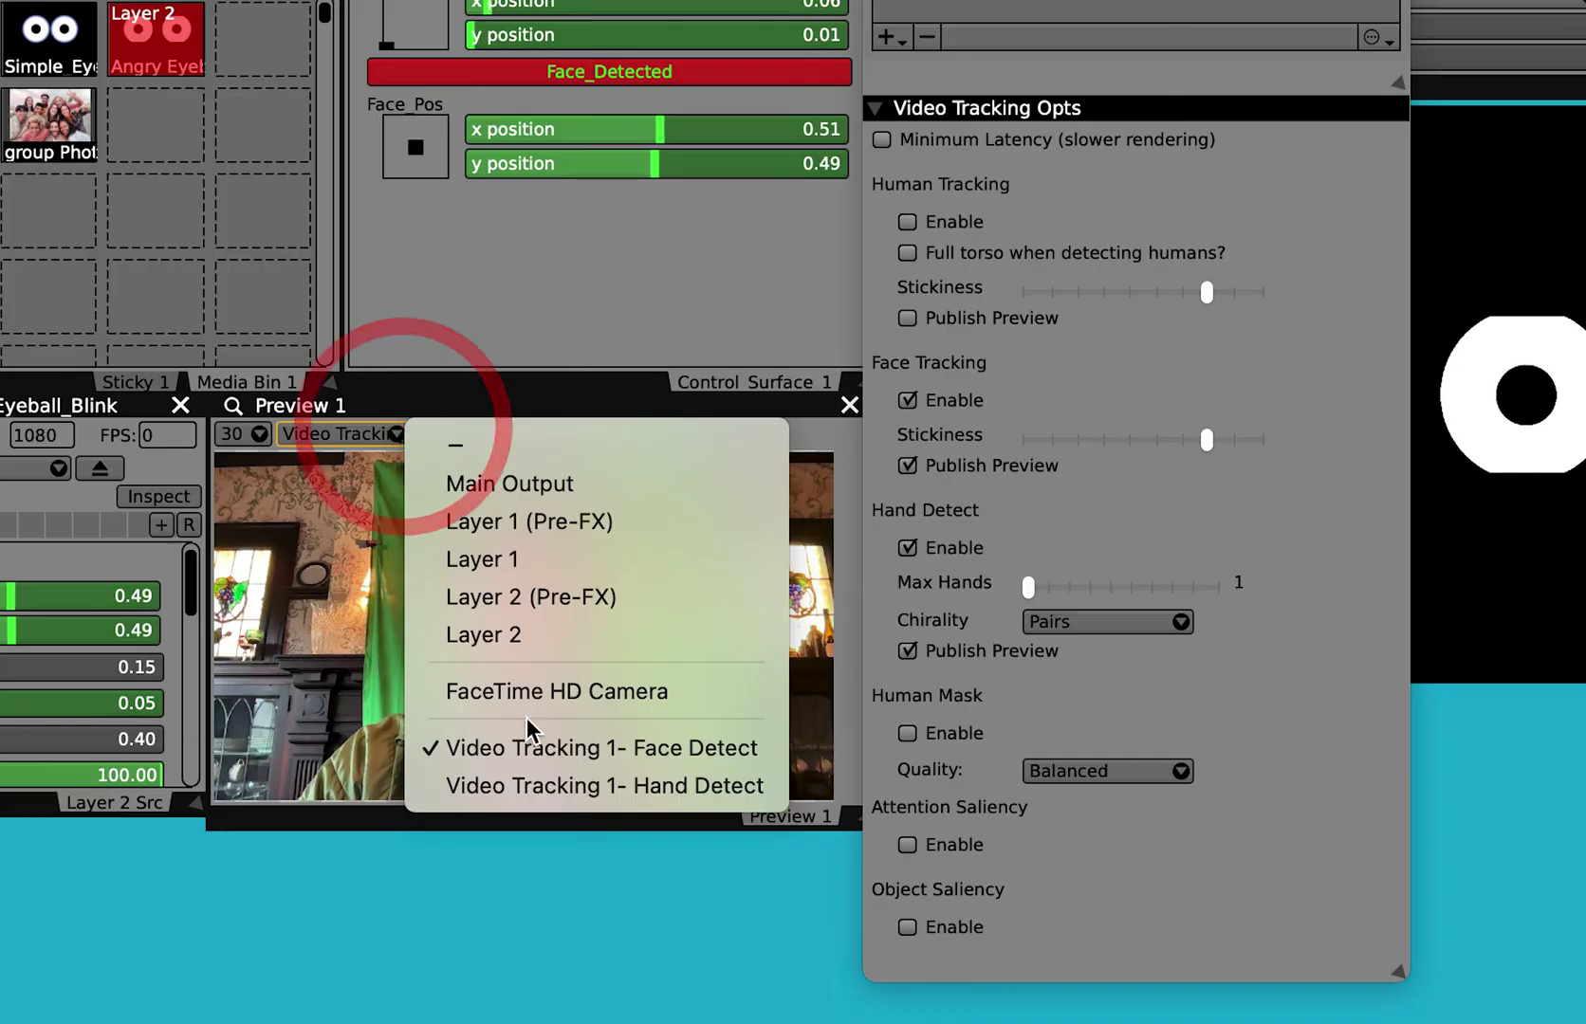
click(528, 785)
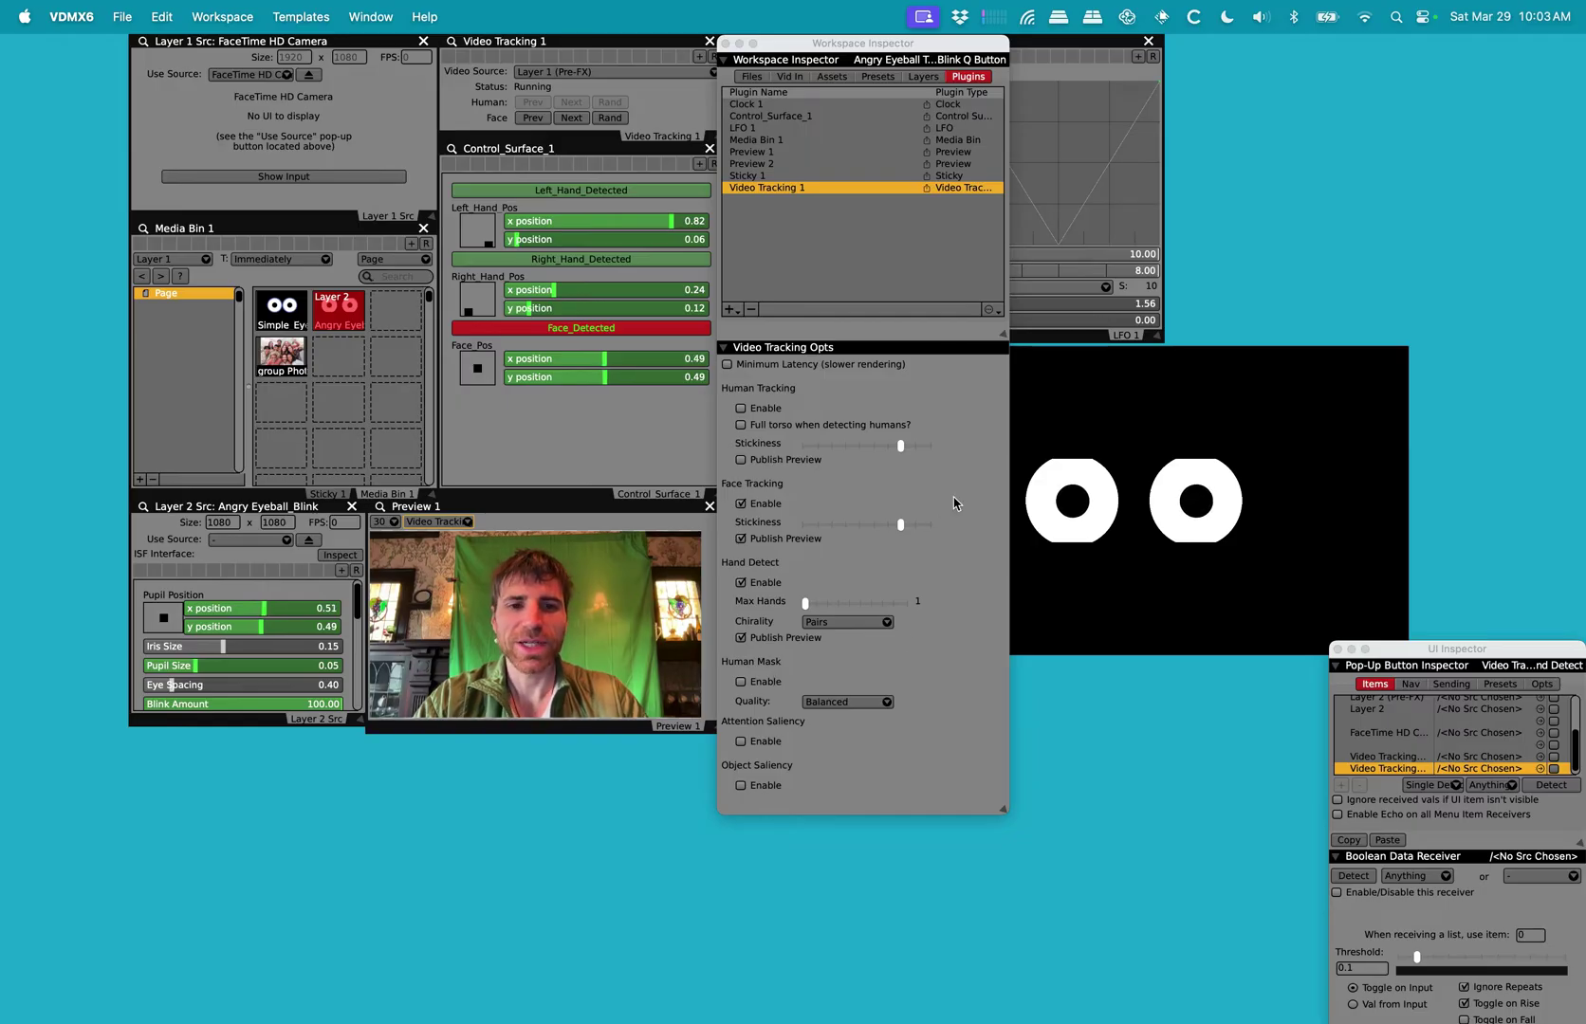
Add a Video Tracking 2 plugin, keeping Video Tracking 1's Video Source as Layer 1 (Pre-FX).
click(782, 204)
click(729, 309)
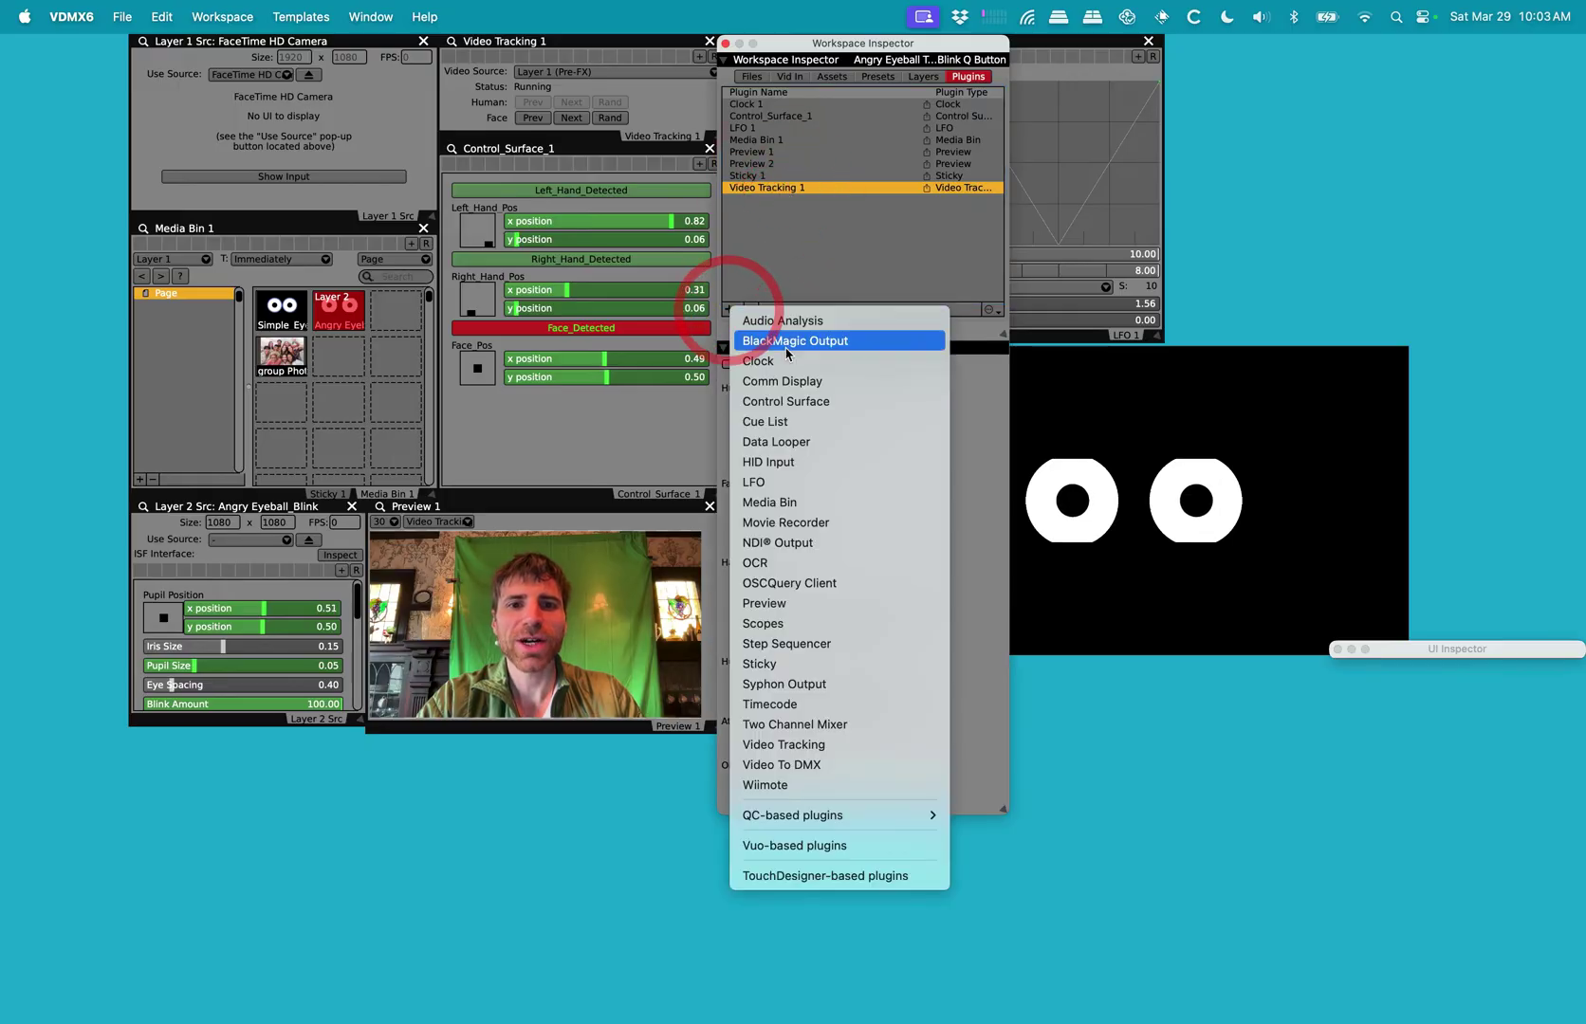
click(825, 745)
drag(588, 331, 545, 315)
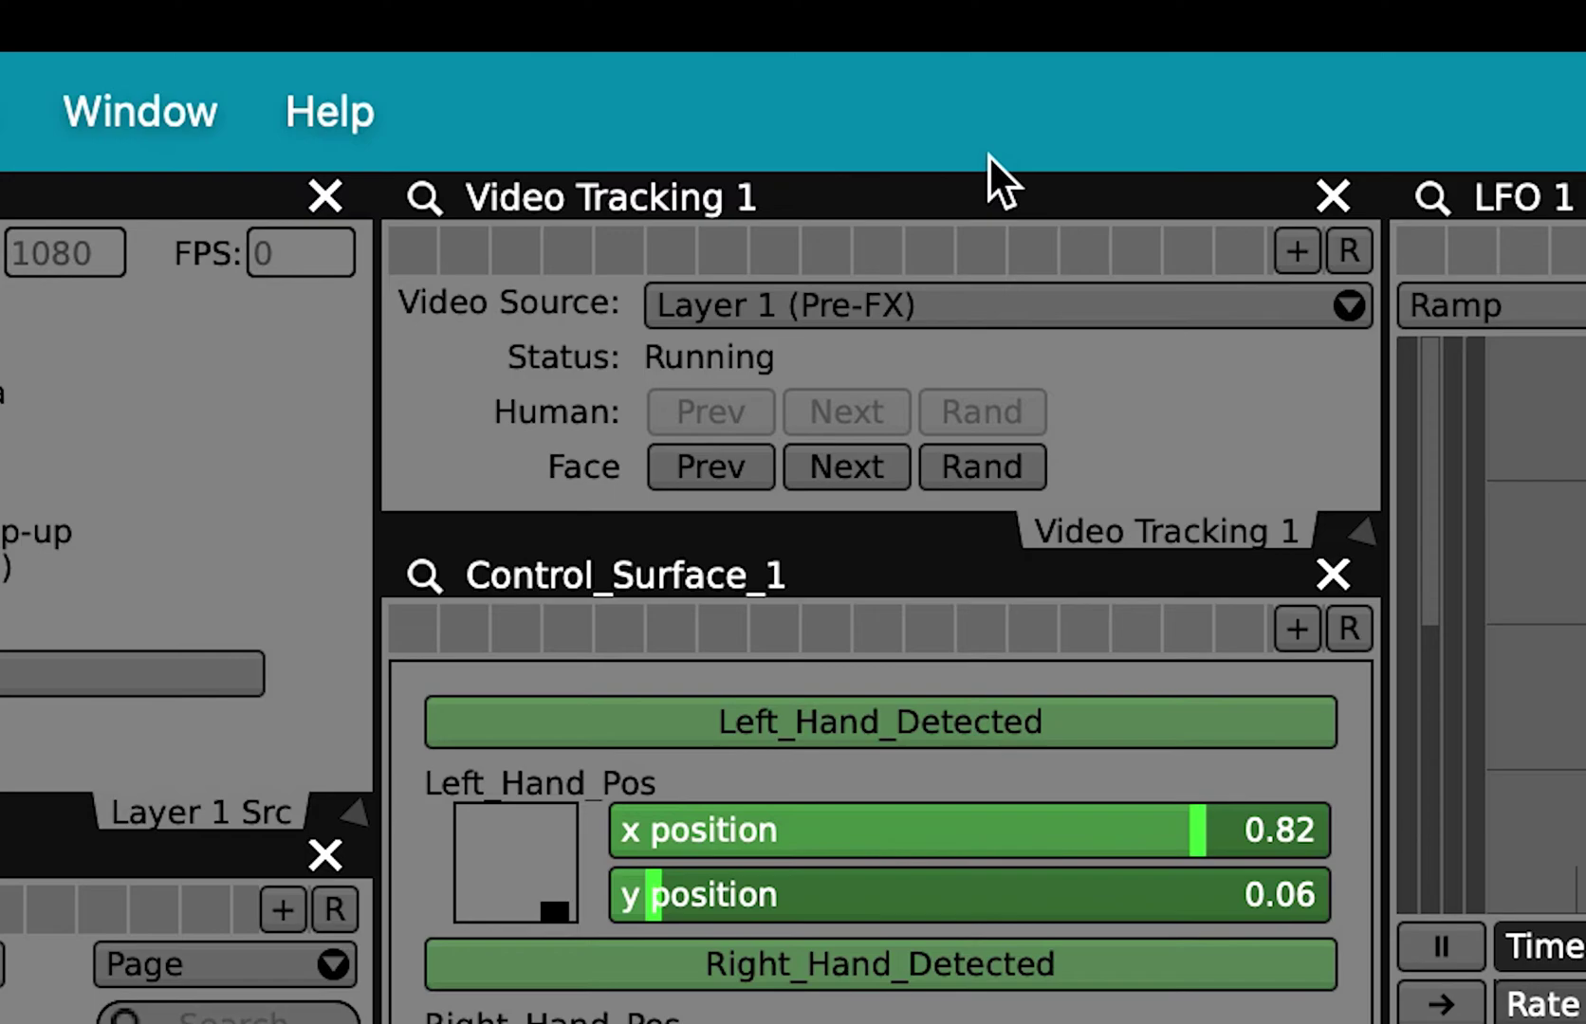
mouse_move(987, 197)
mouse_down()
mouse_move(977, 342)
mouse_move(913, 149)
mouse_move(966, 180)
mouse_up()
click(838, 302)
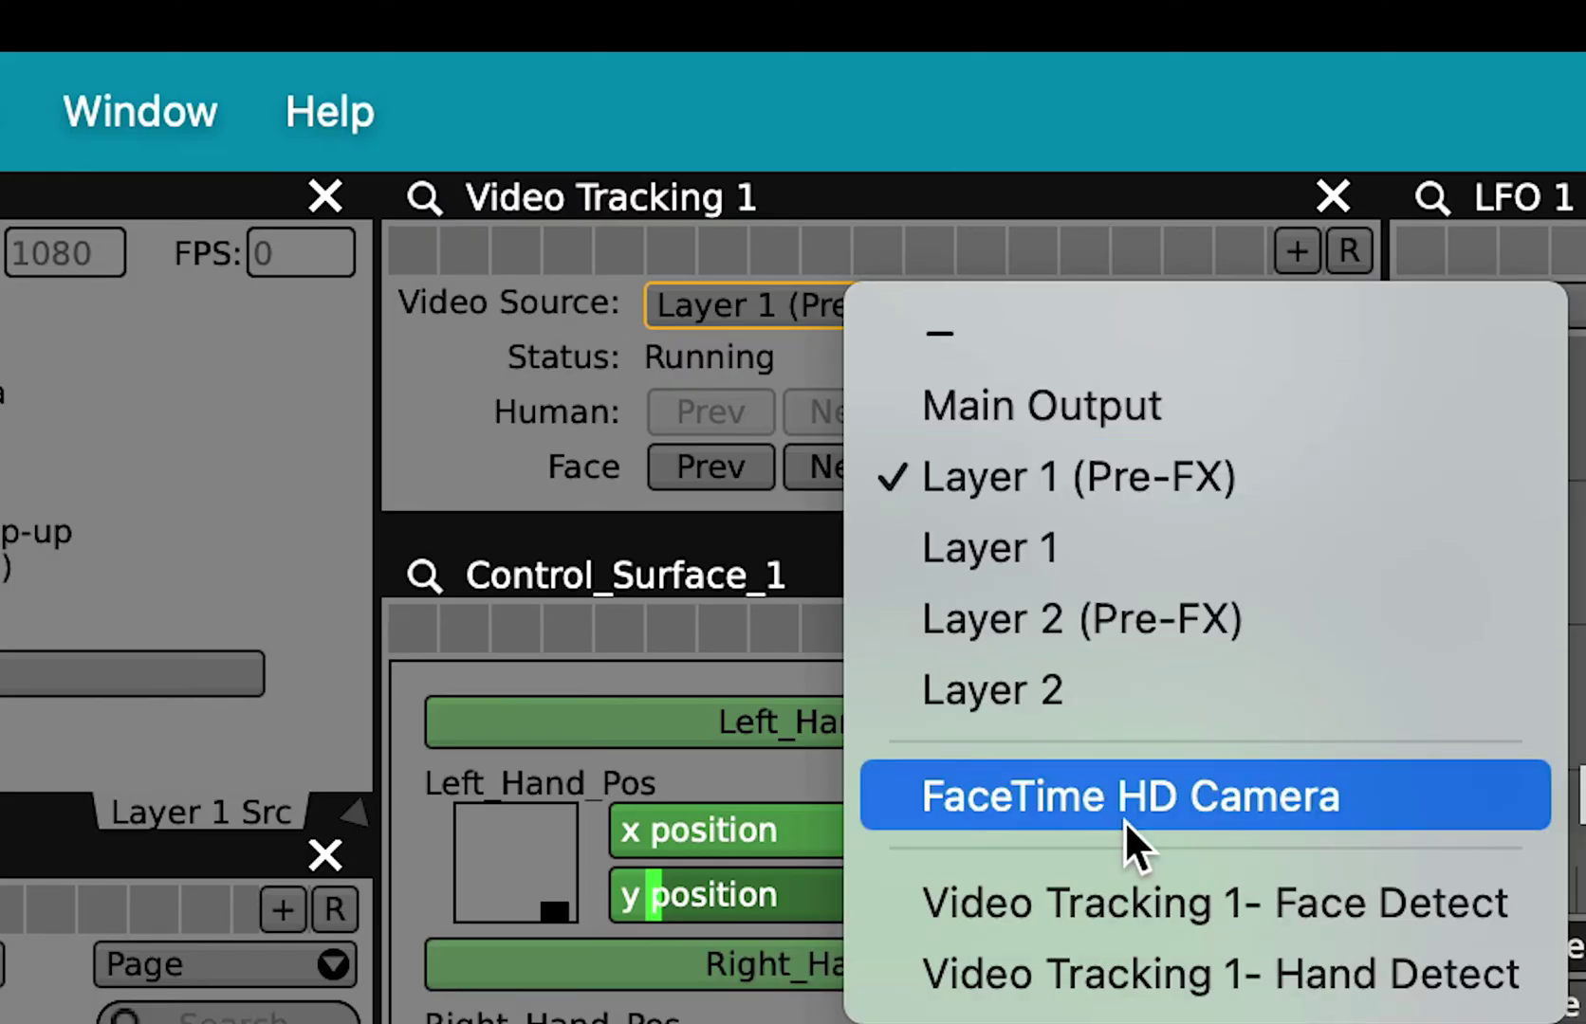
click(1212, 458)
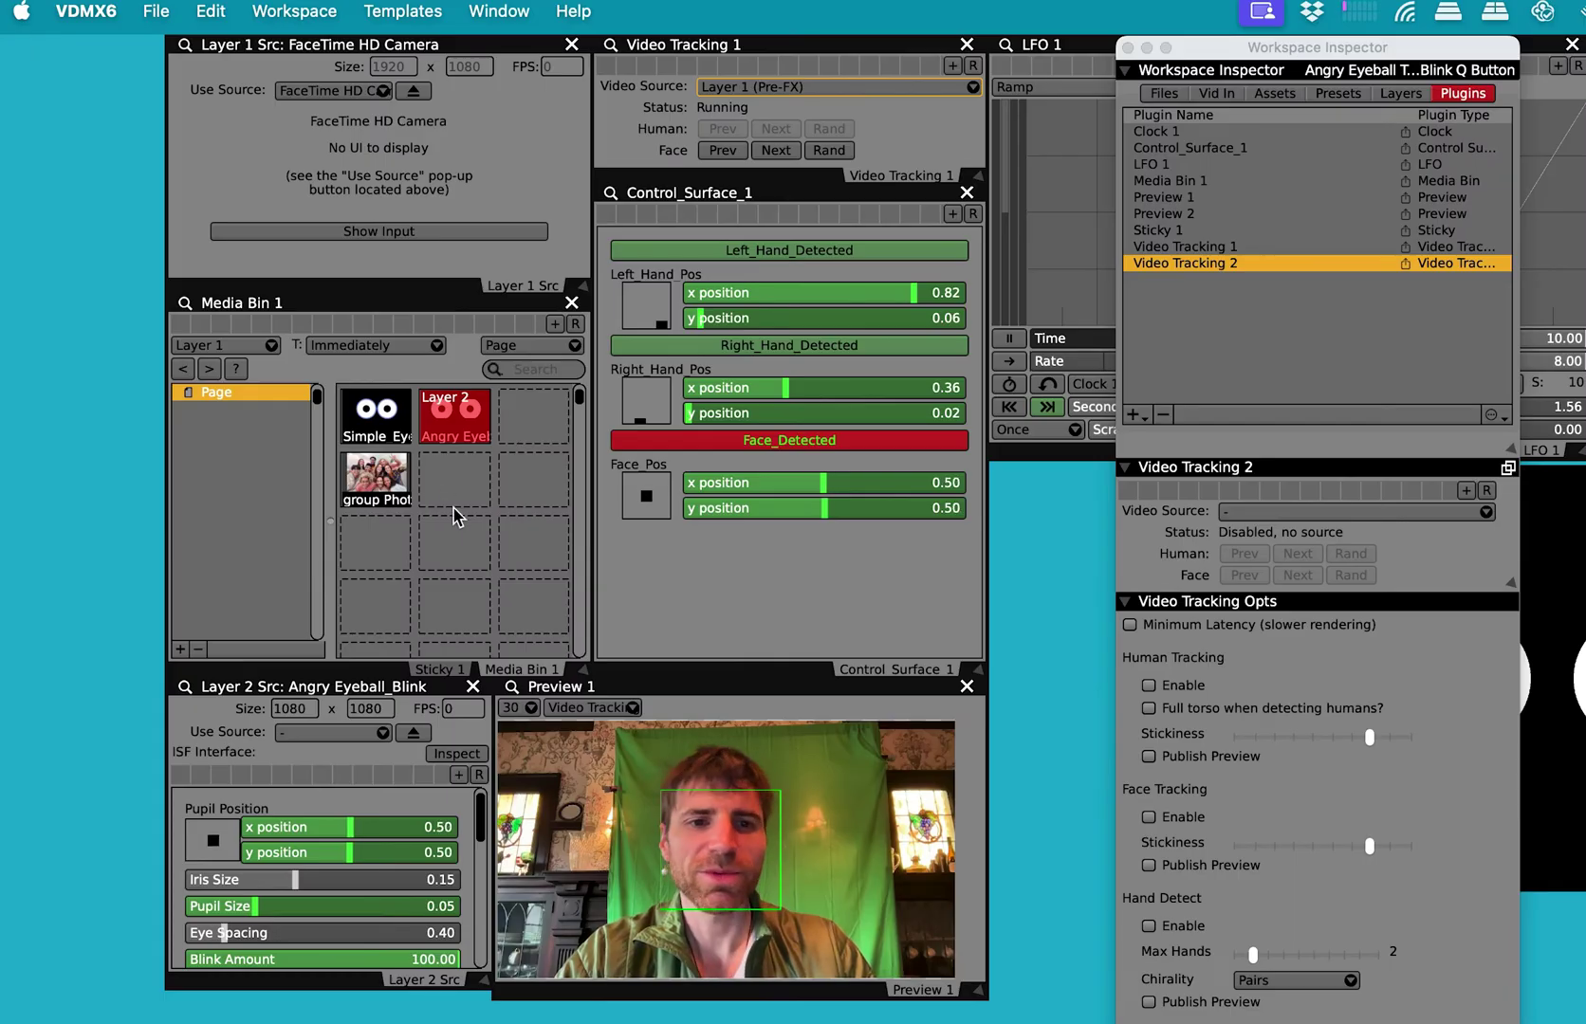
Load the Big_Group_Of_Happy_Teenage_Friends clip into Layer 1 and map the N key to Face Next.
click(384, 484)
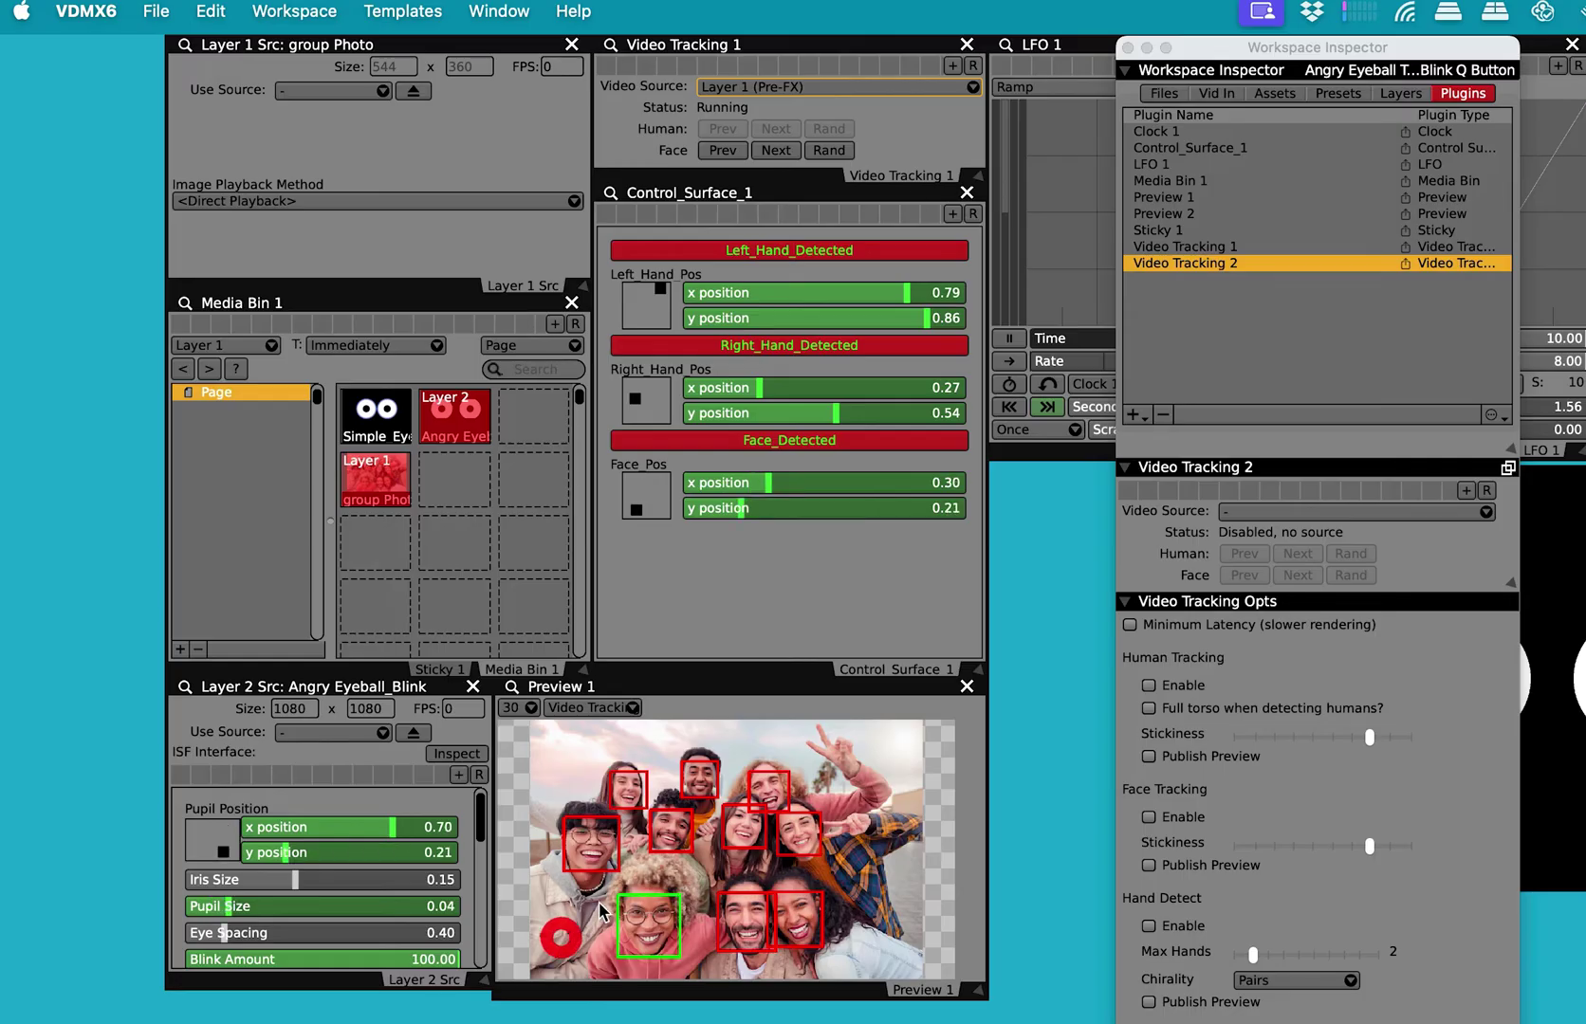
click(776, 149)
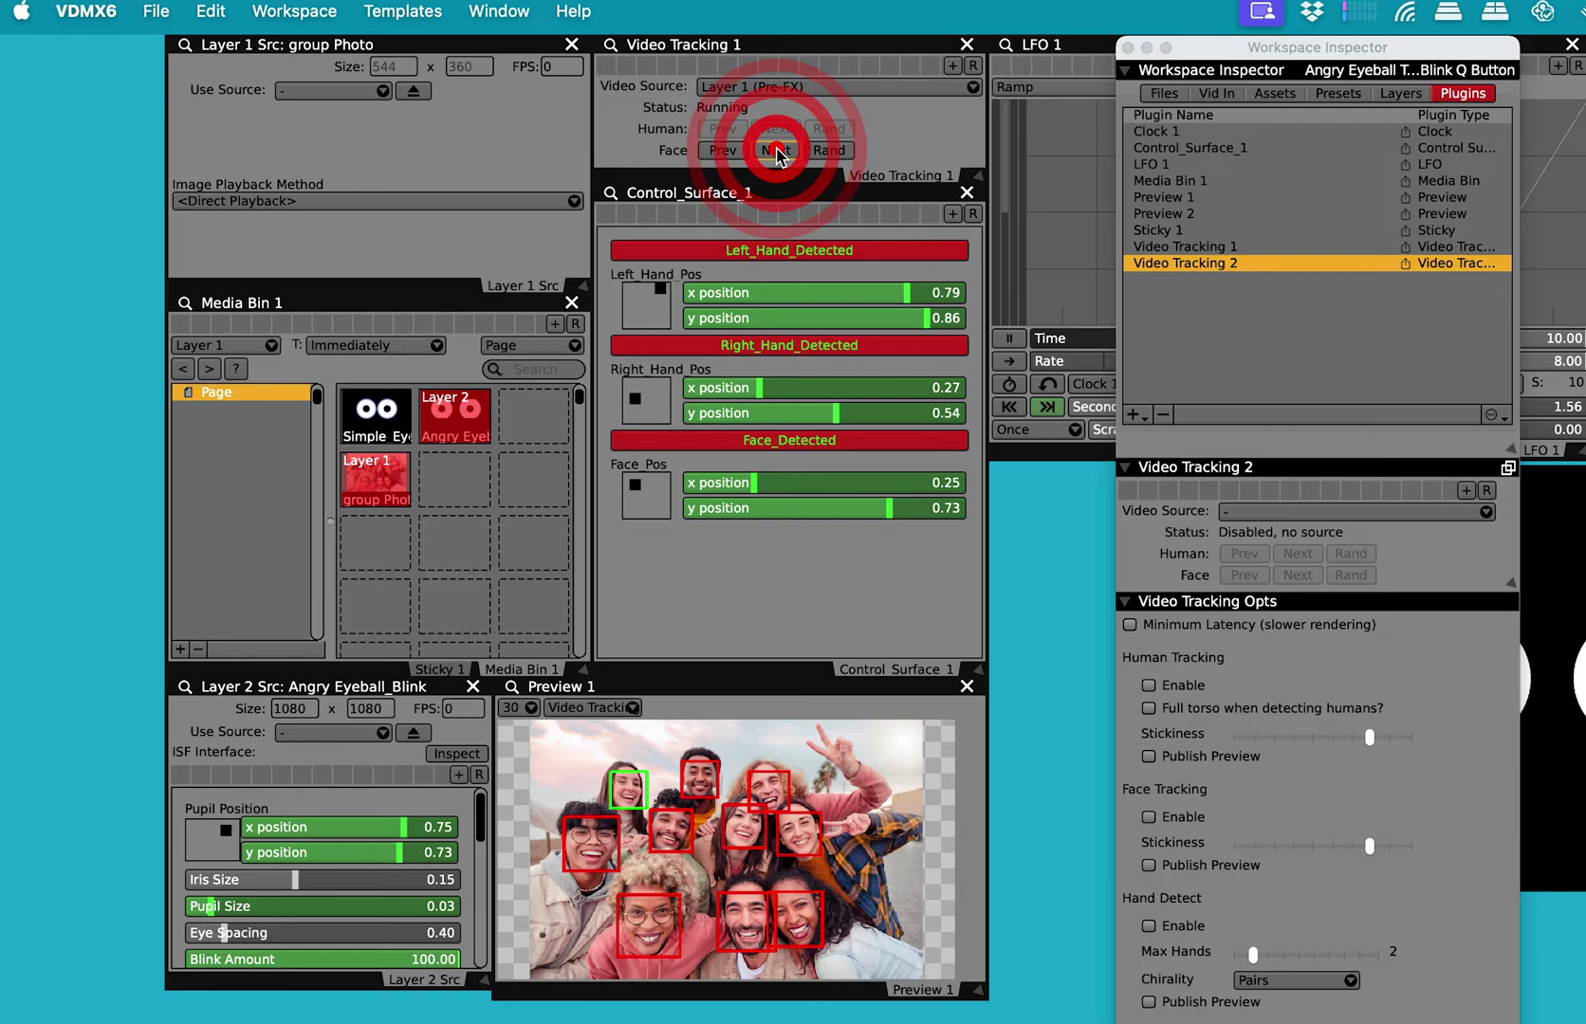
right_click(777, 152)
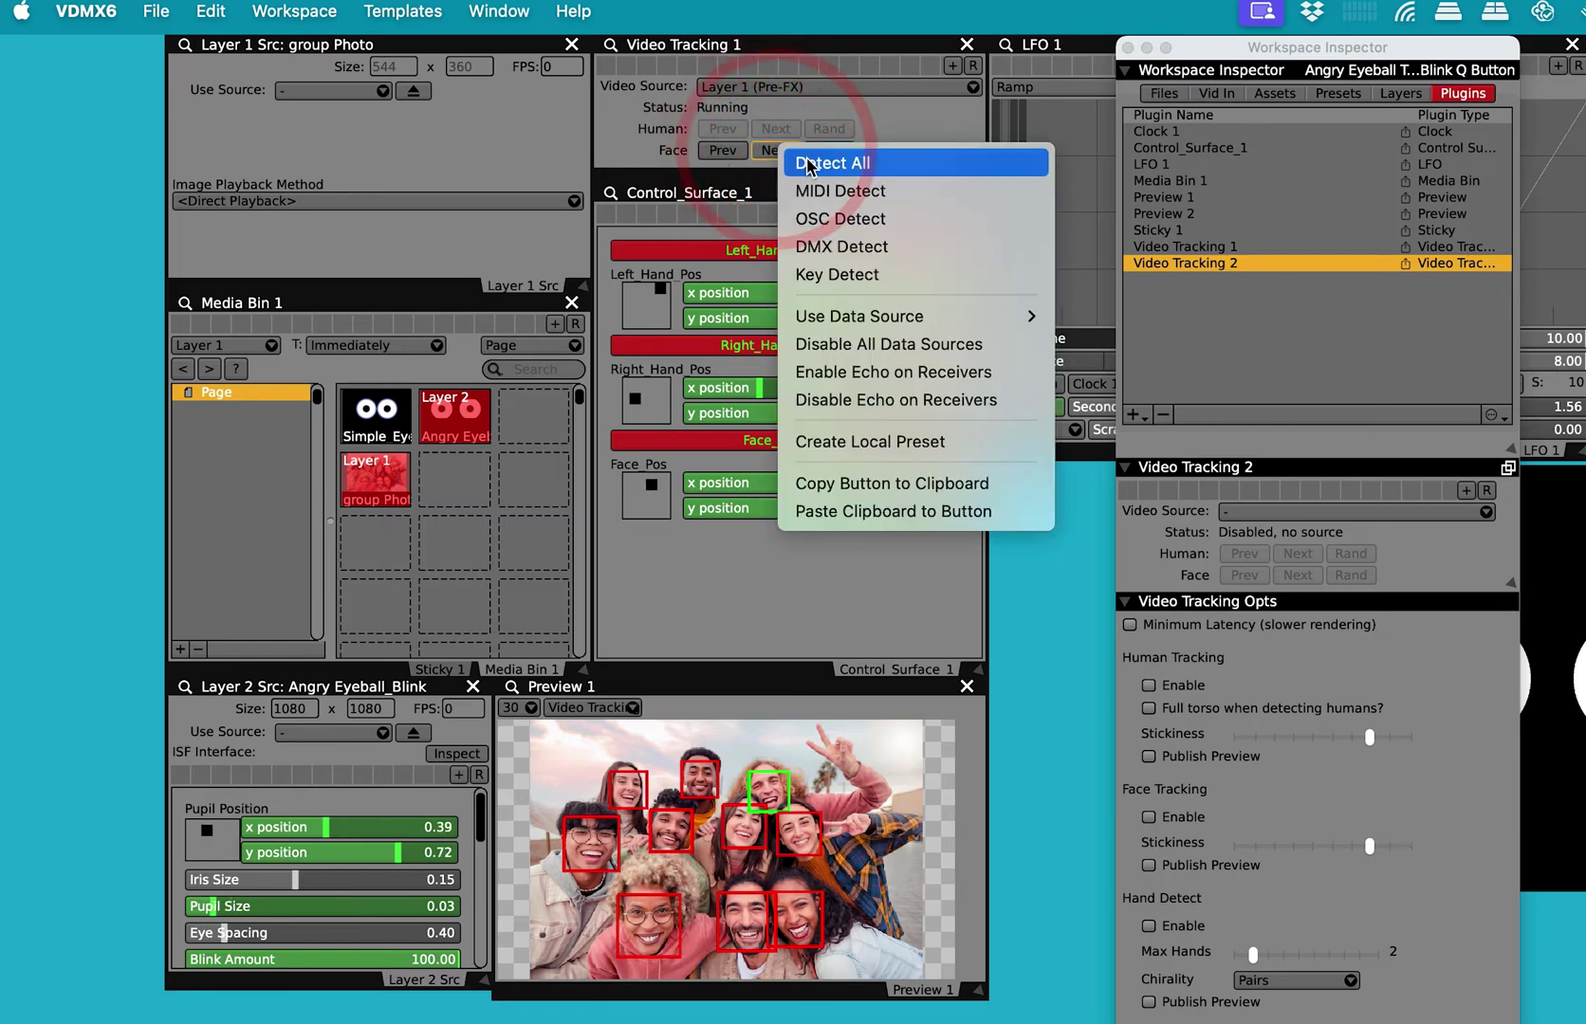
click(868, 273)
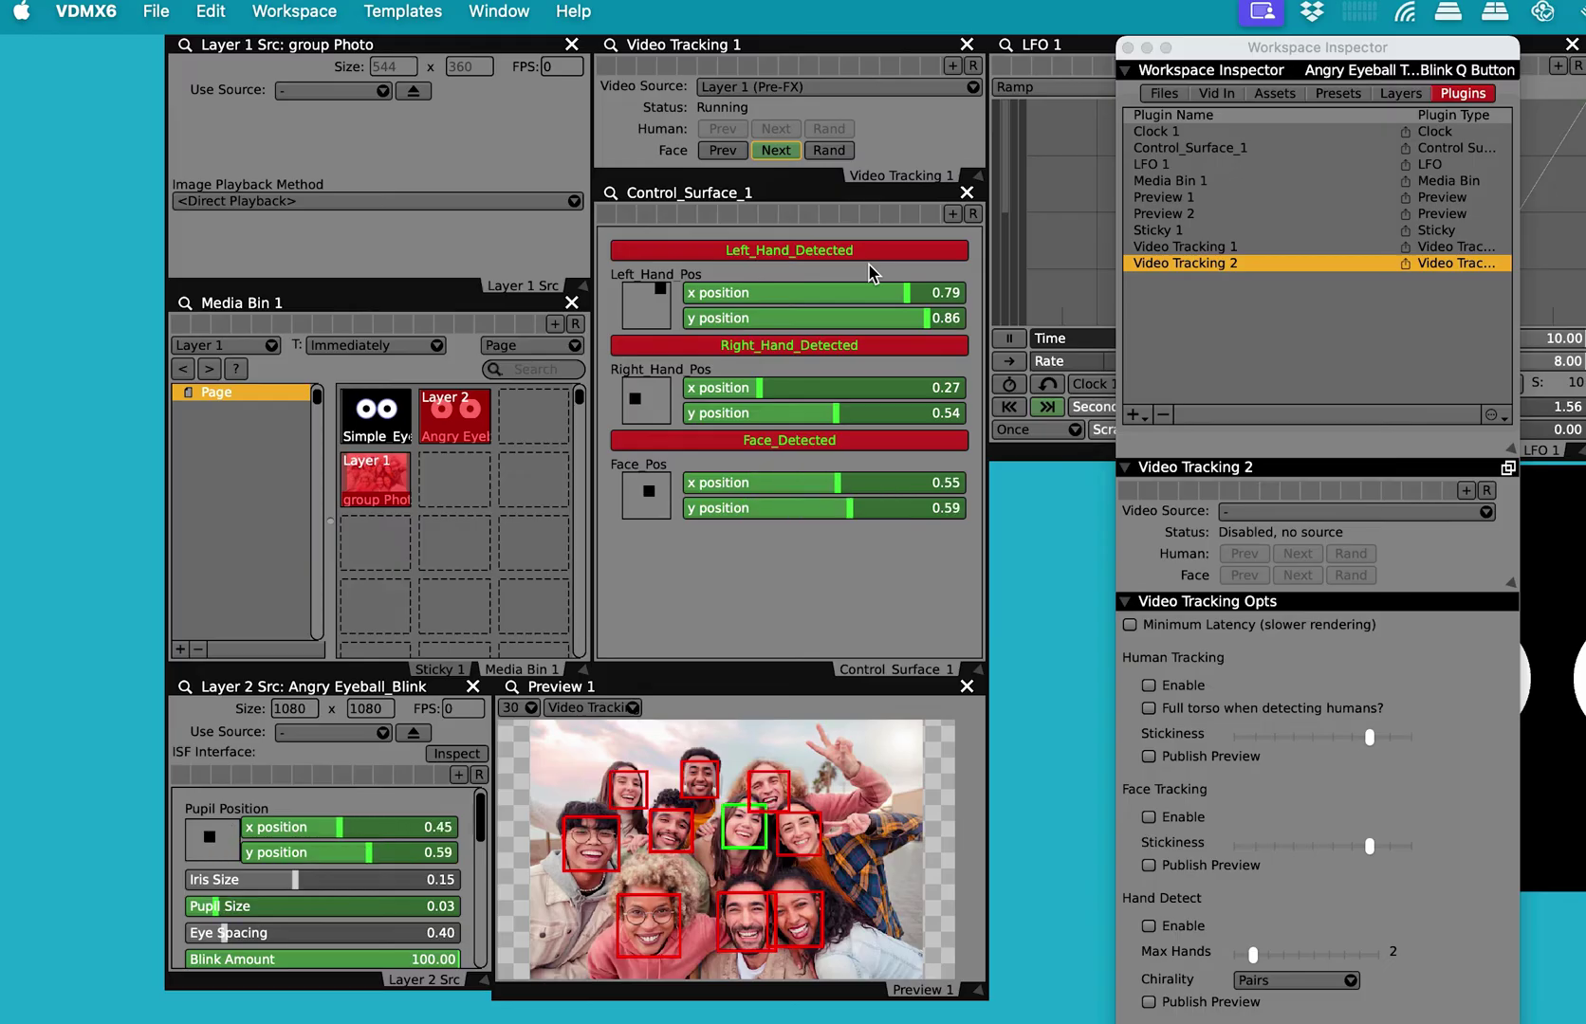
key(n)
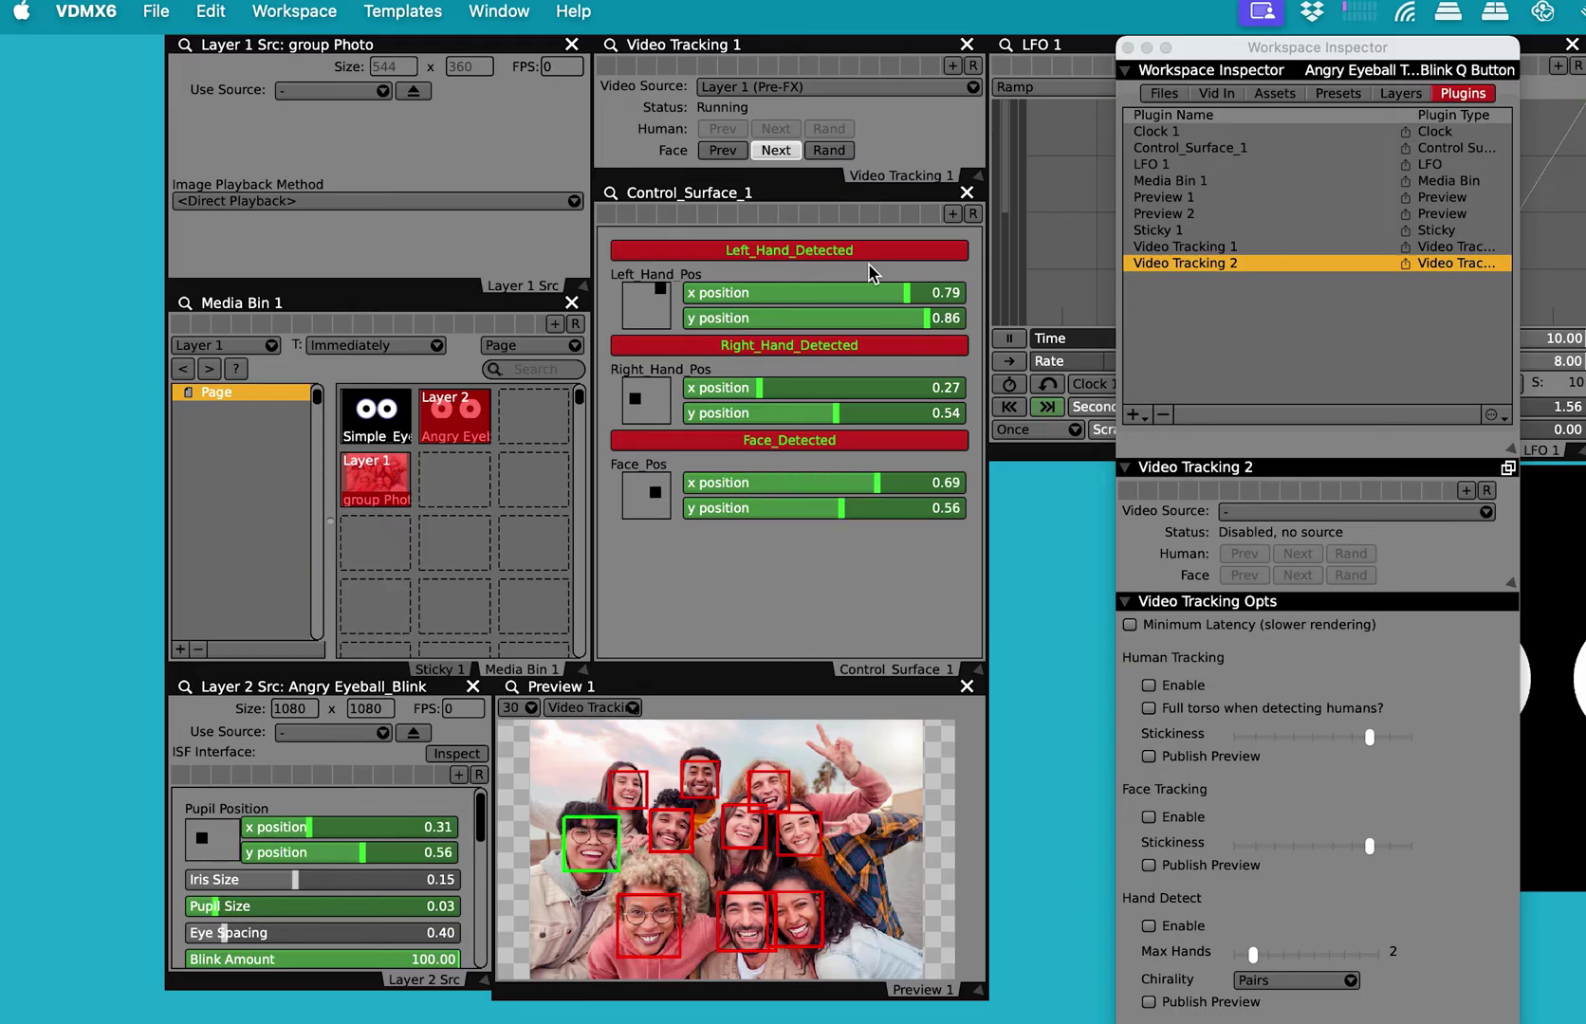
key(n)
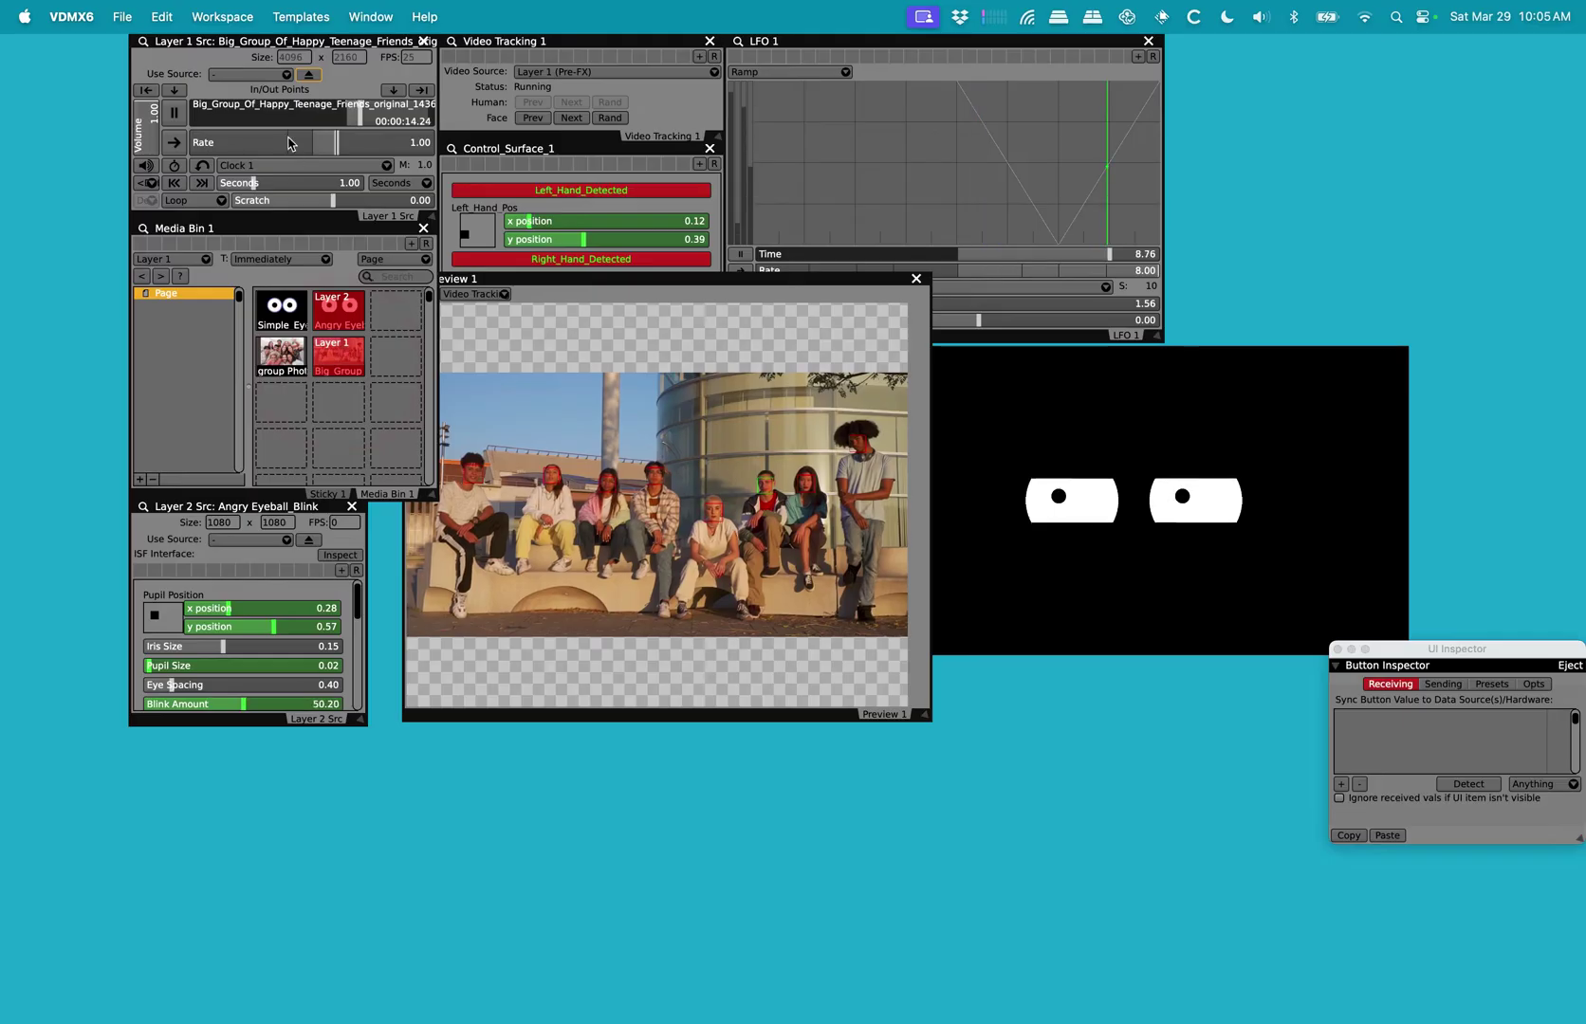
Switch Layer 1 to the Elgato Virtual Camera and show Video Tracking 1- Hand Detect in Preview 1.
click(308, 74)
click(287, 74)
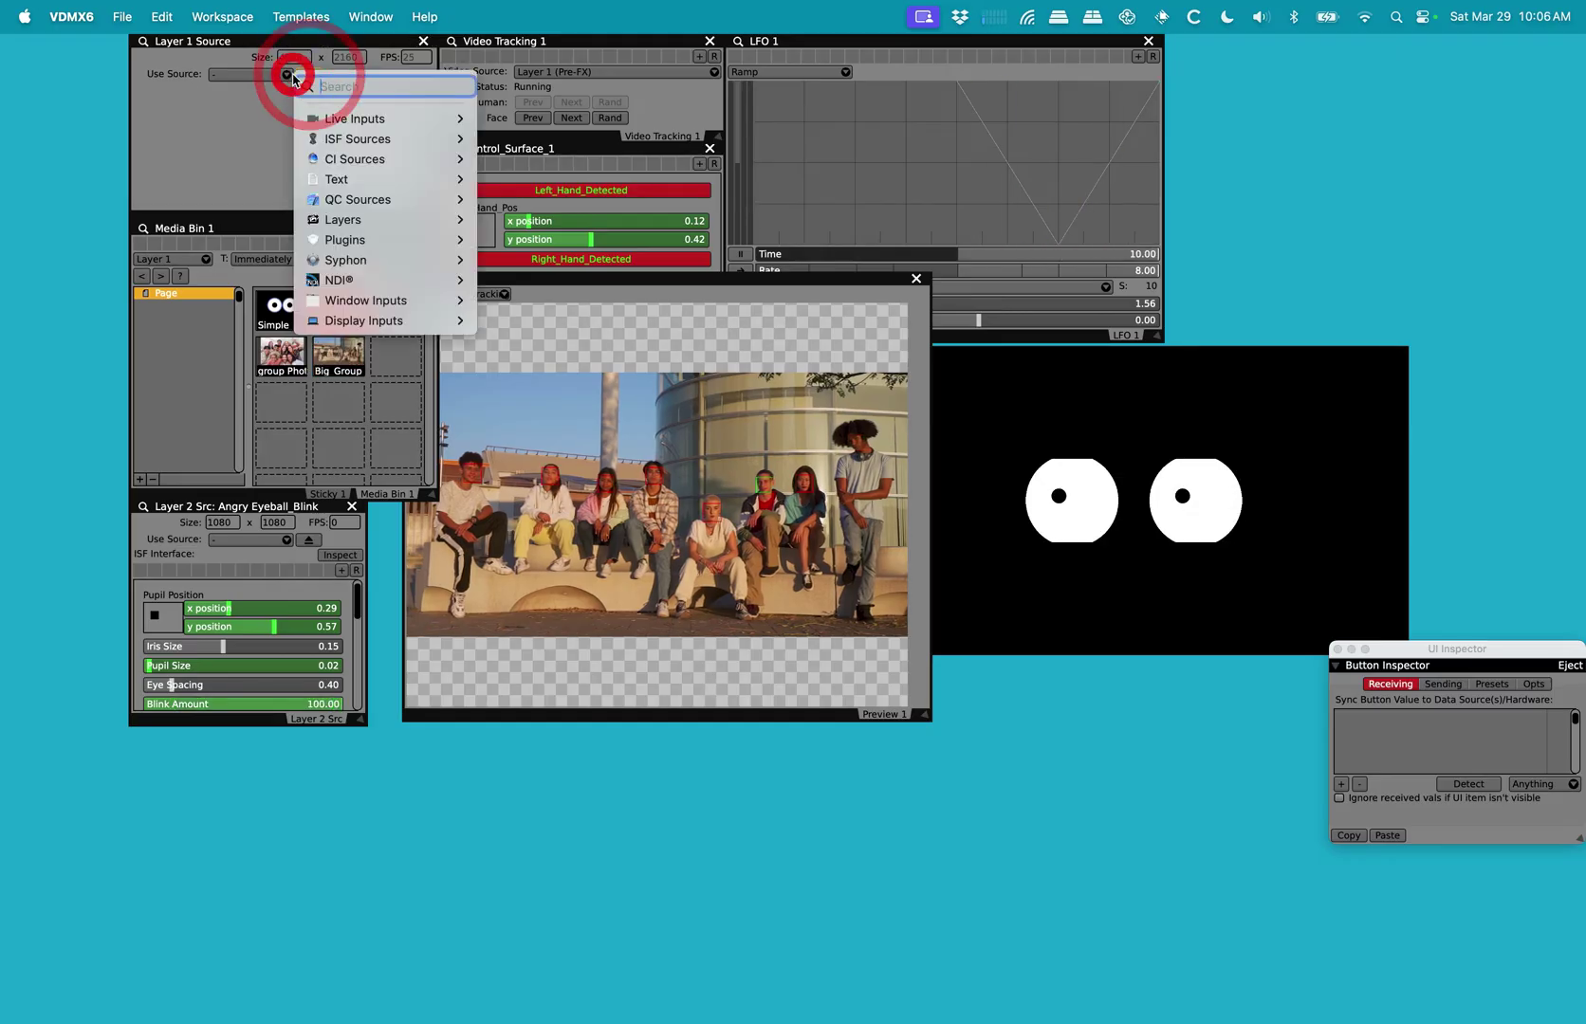
mouse_move(380, 118)
click(549, 122)
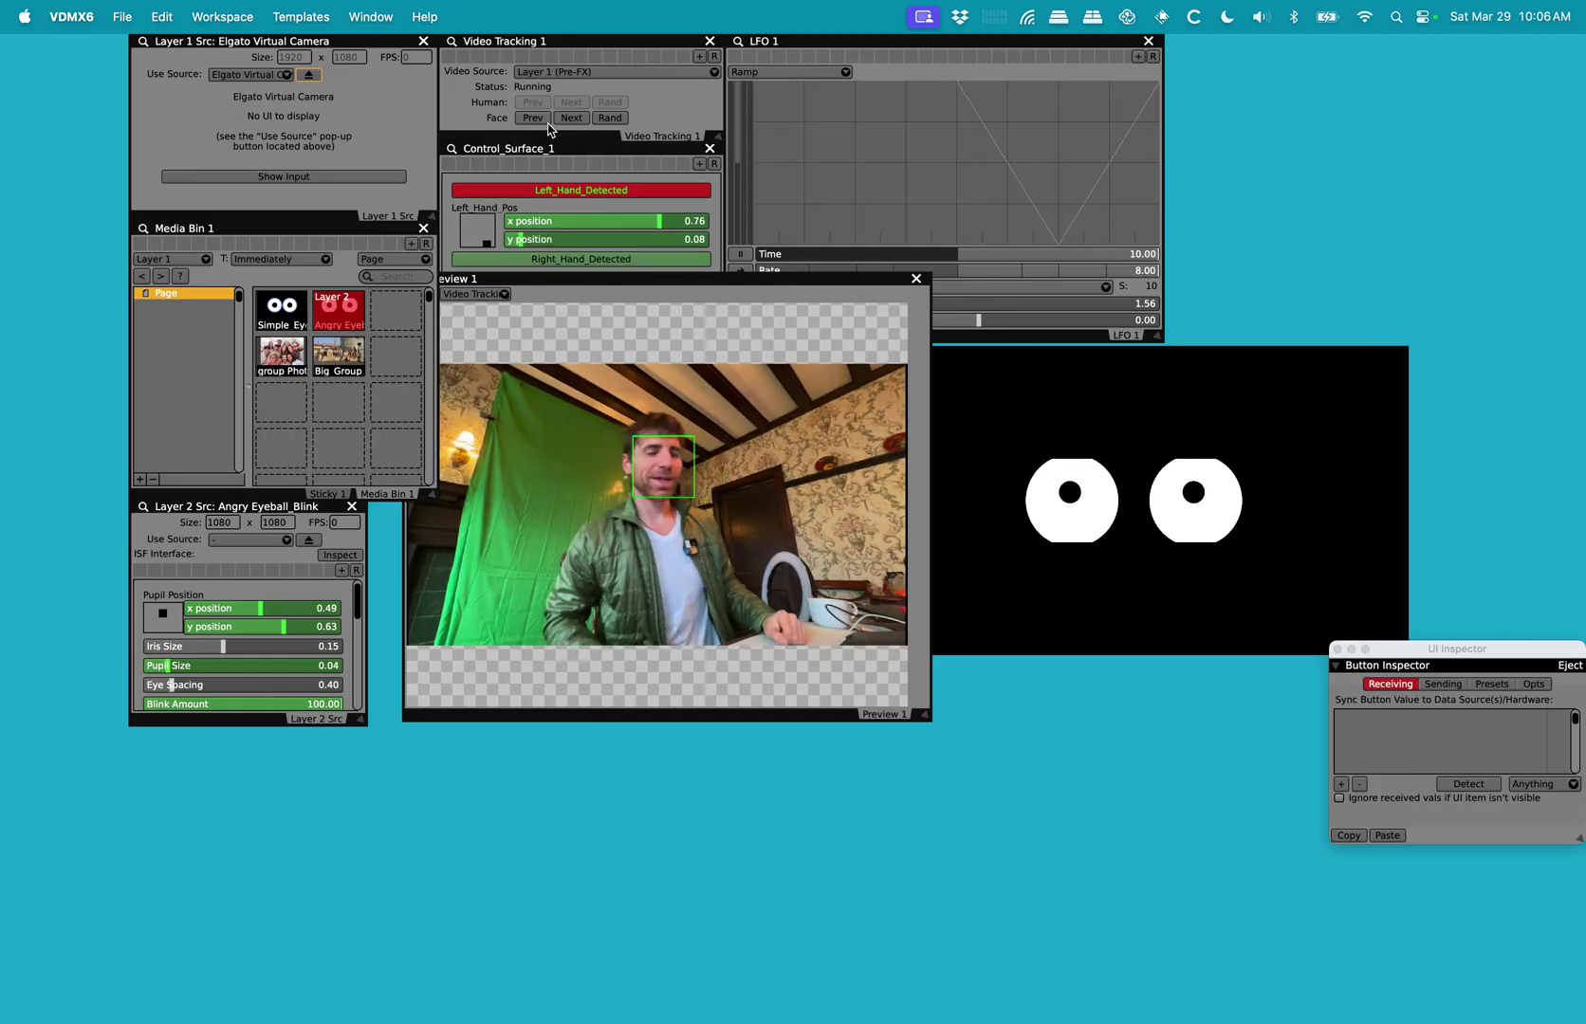
click(502, 300)
click(574, 504)
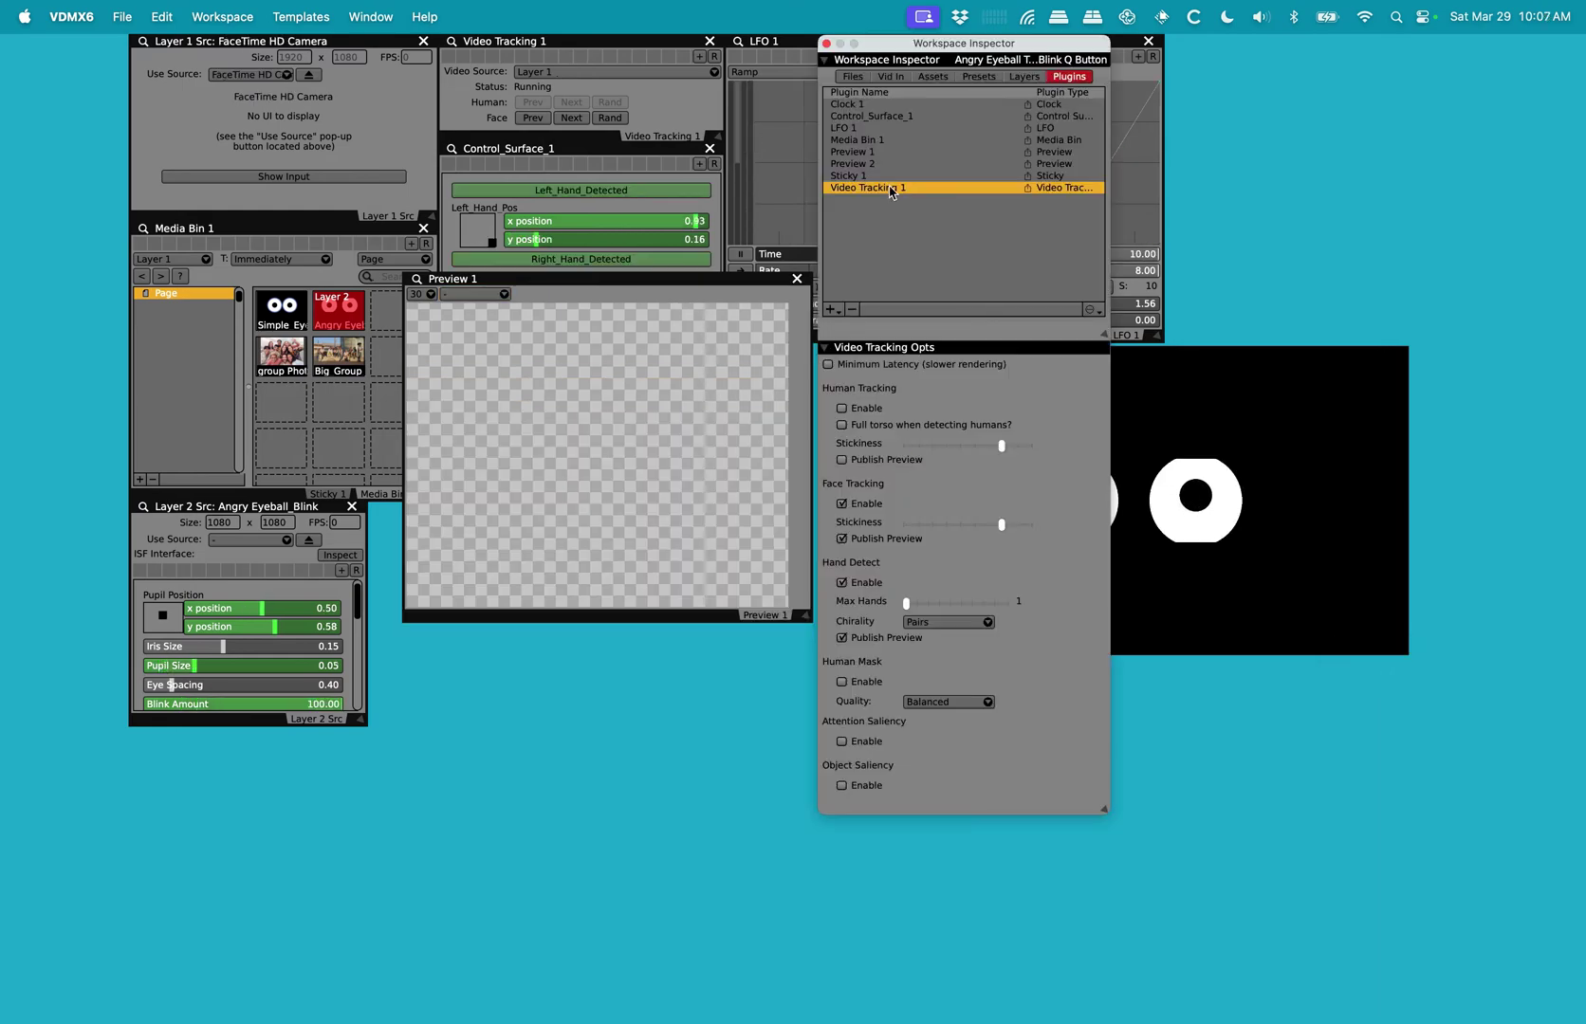
In Video Tracking 1's options, turn off Hand Detect and enable Human Tracking with Publish Preview.
click(887, 271)
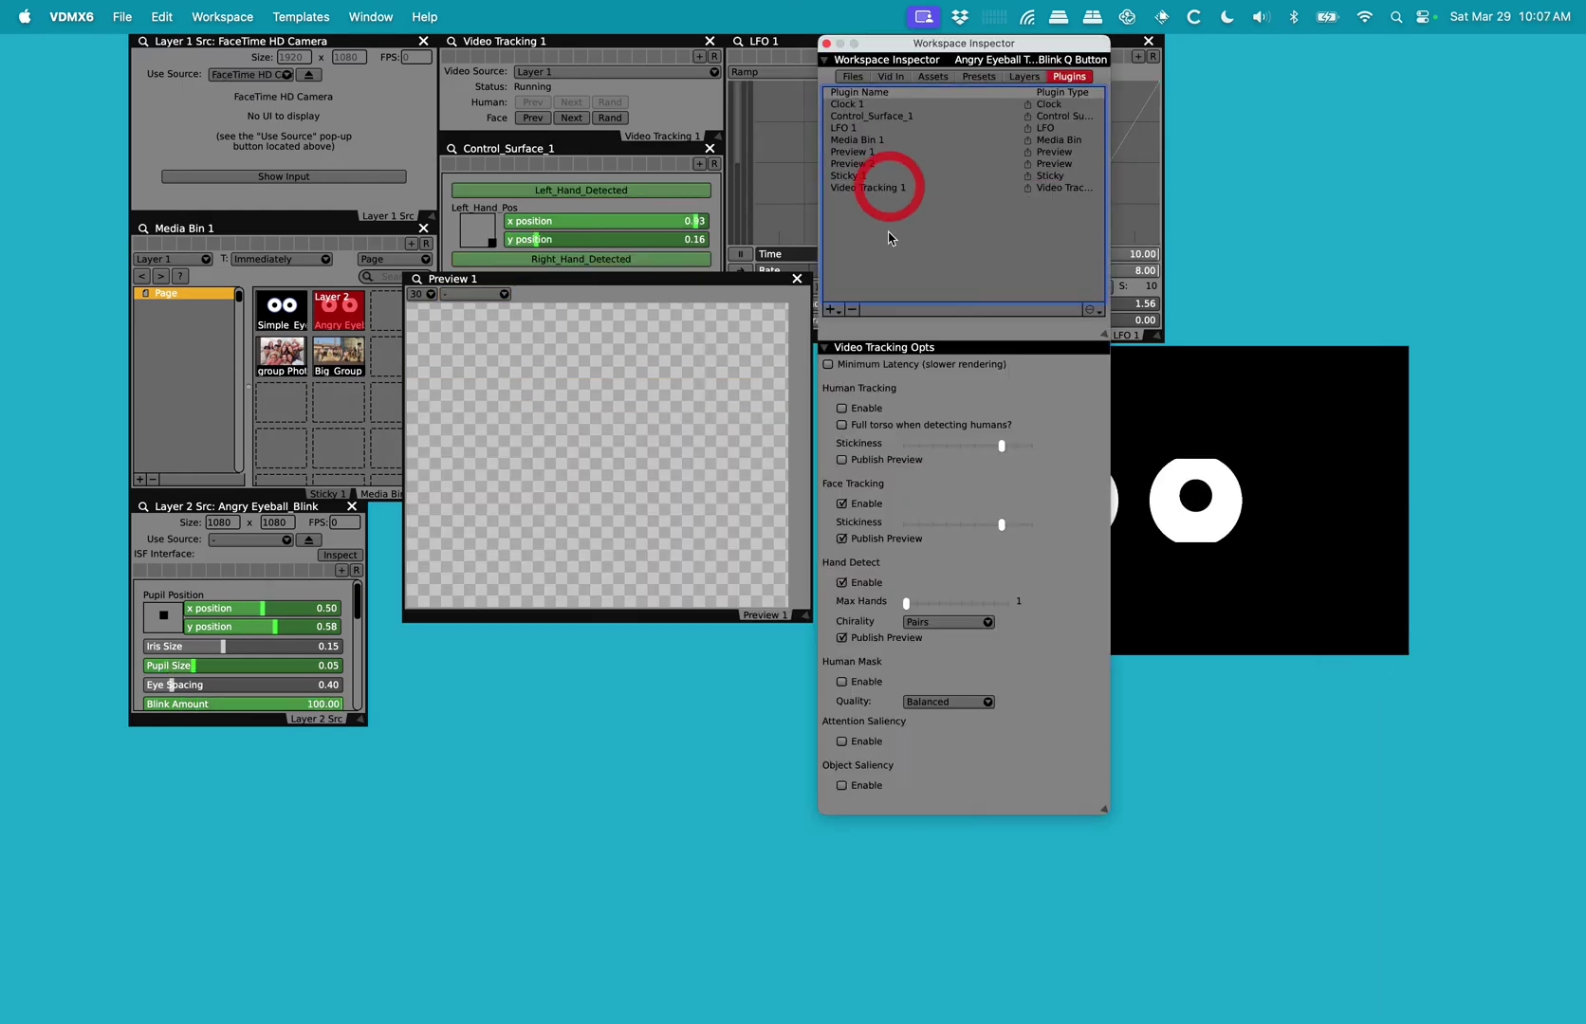
click(882, 188)
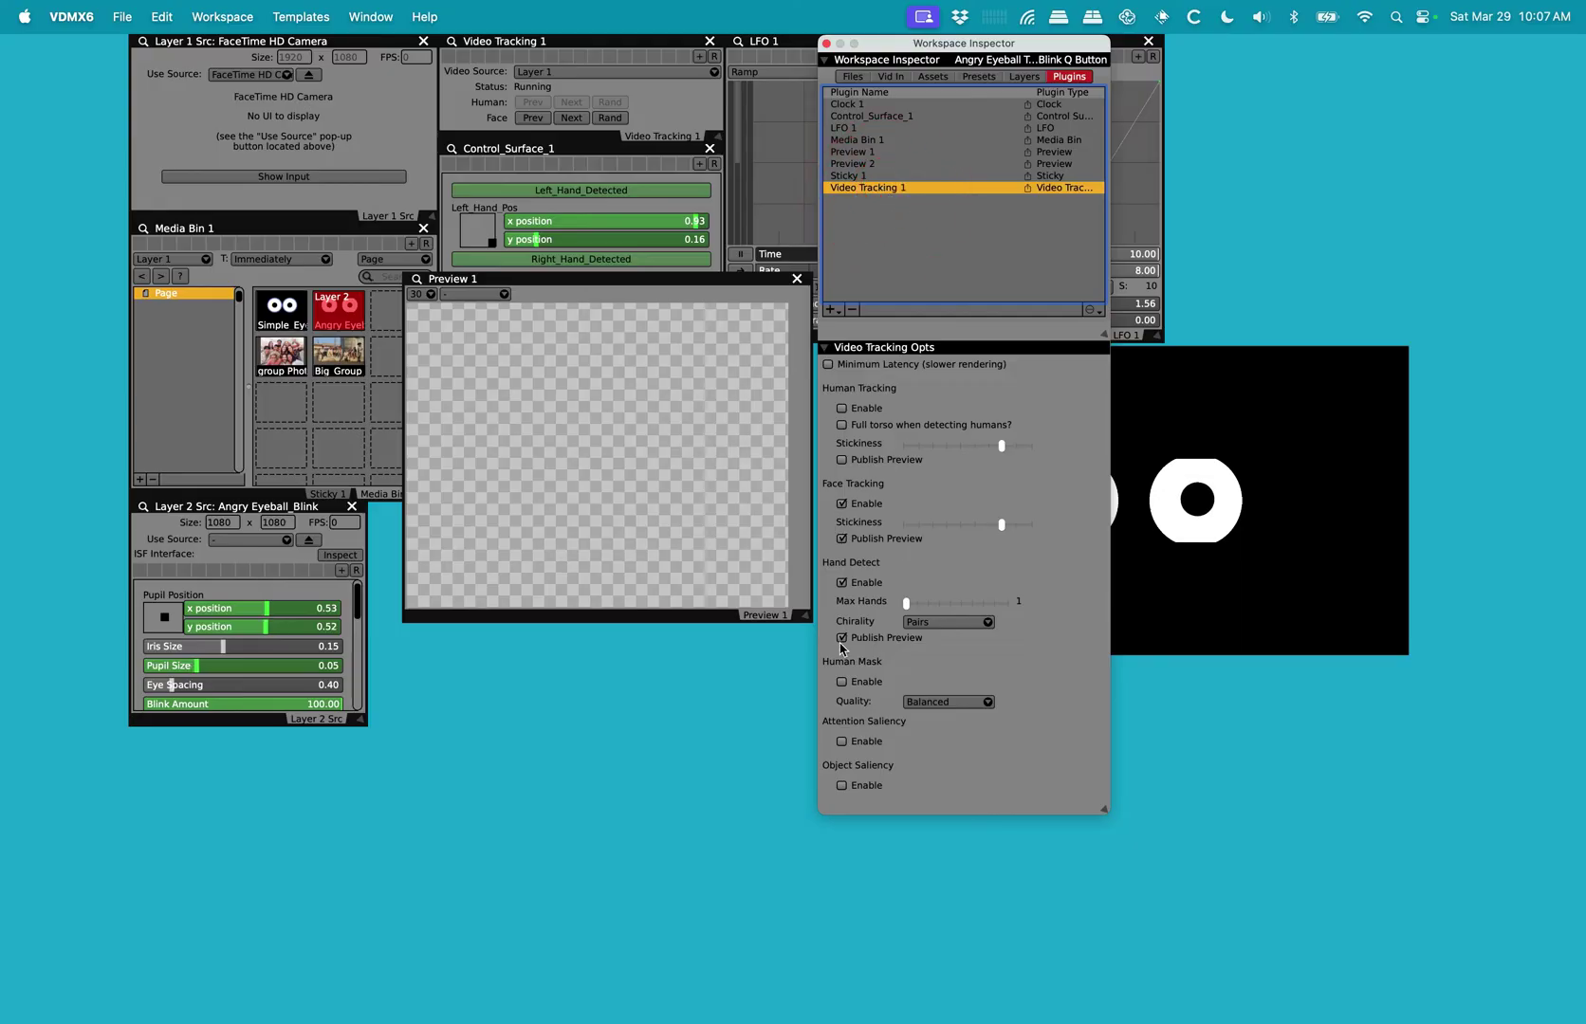
click(842, 583)
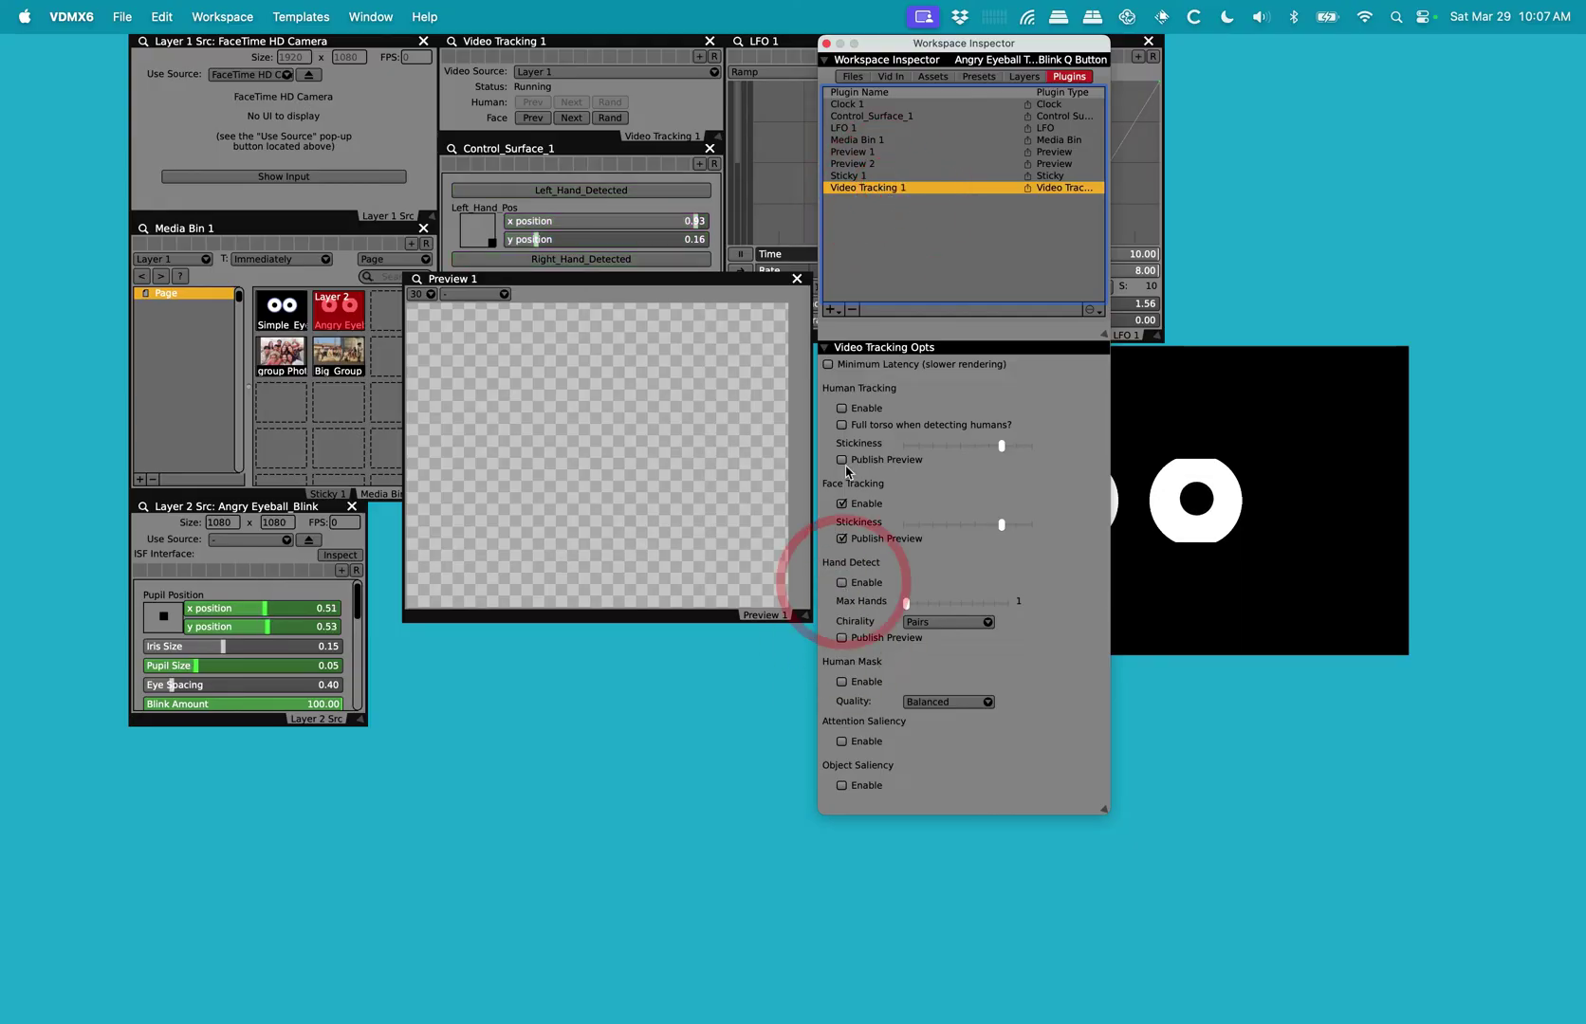
click(841, 409)
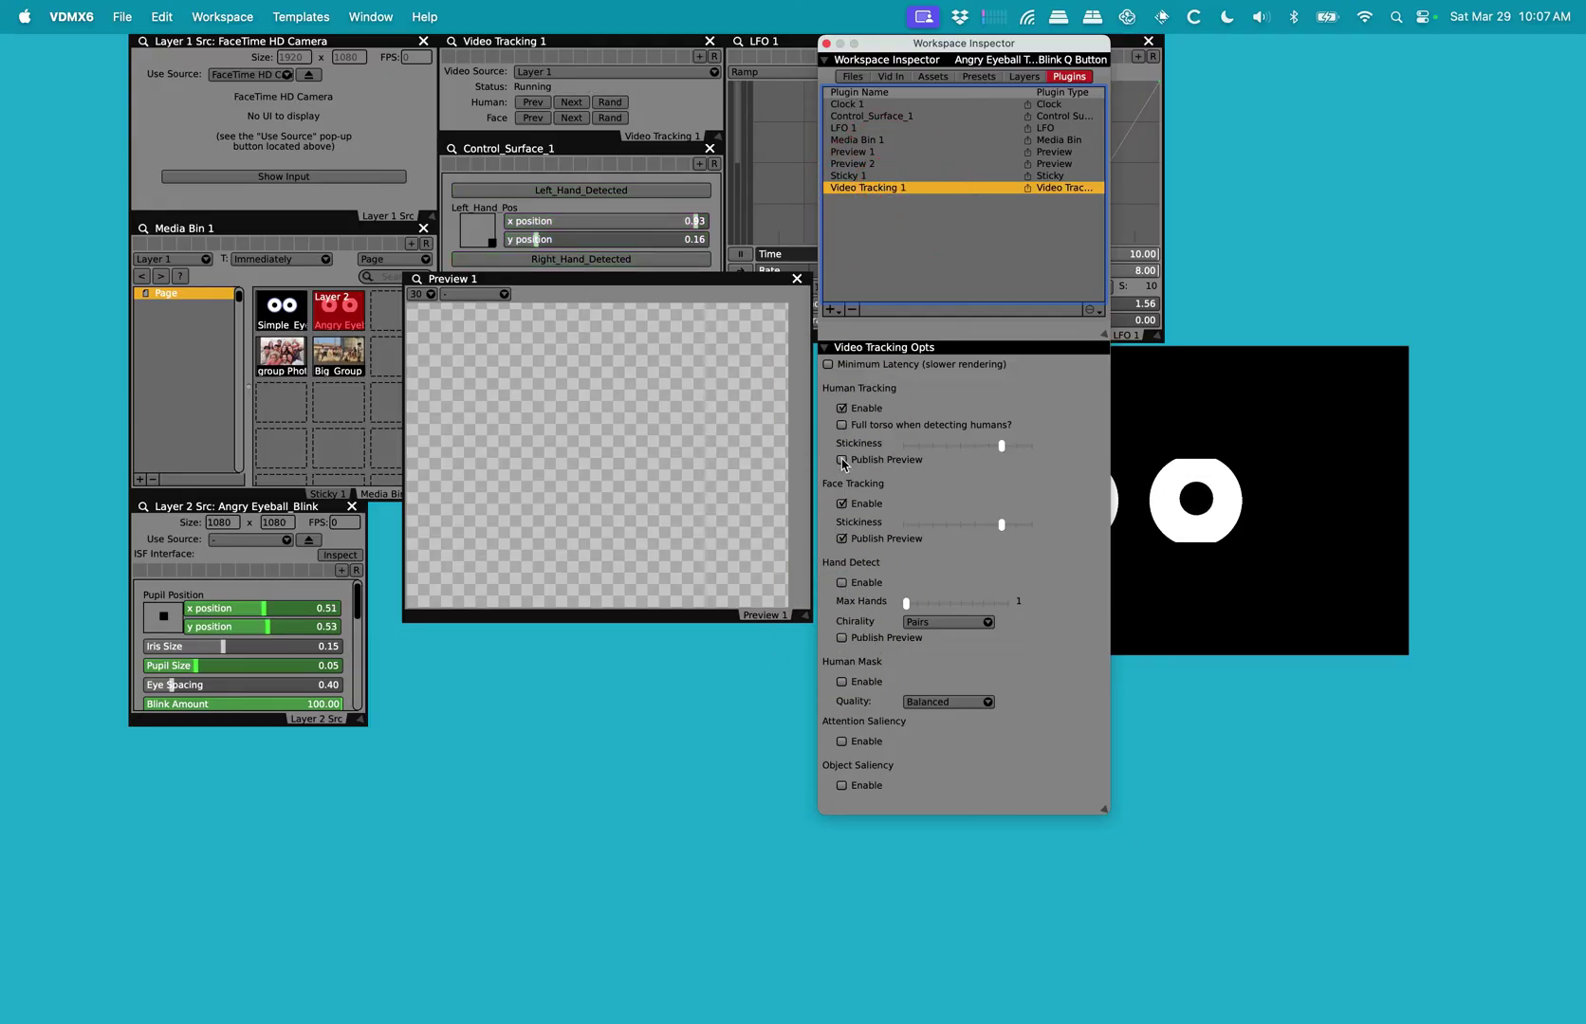
click(843, 460)
Show human-detection tracking in Preview 1 with Layer 1 fed by the Elgato Virtual Camera.
click(472, 294)
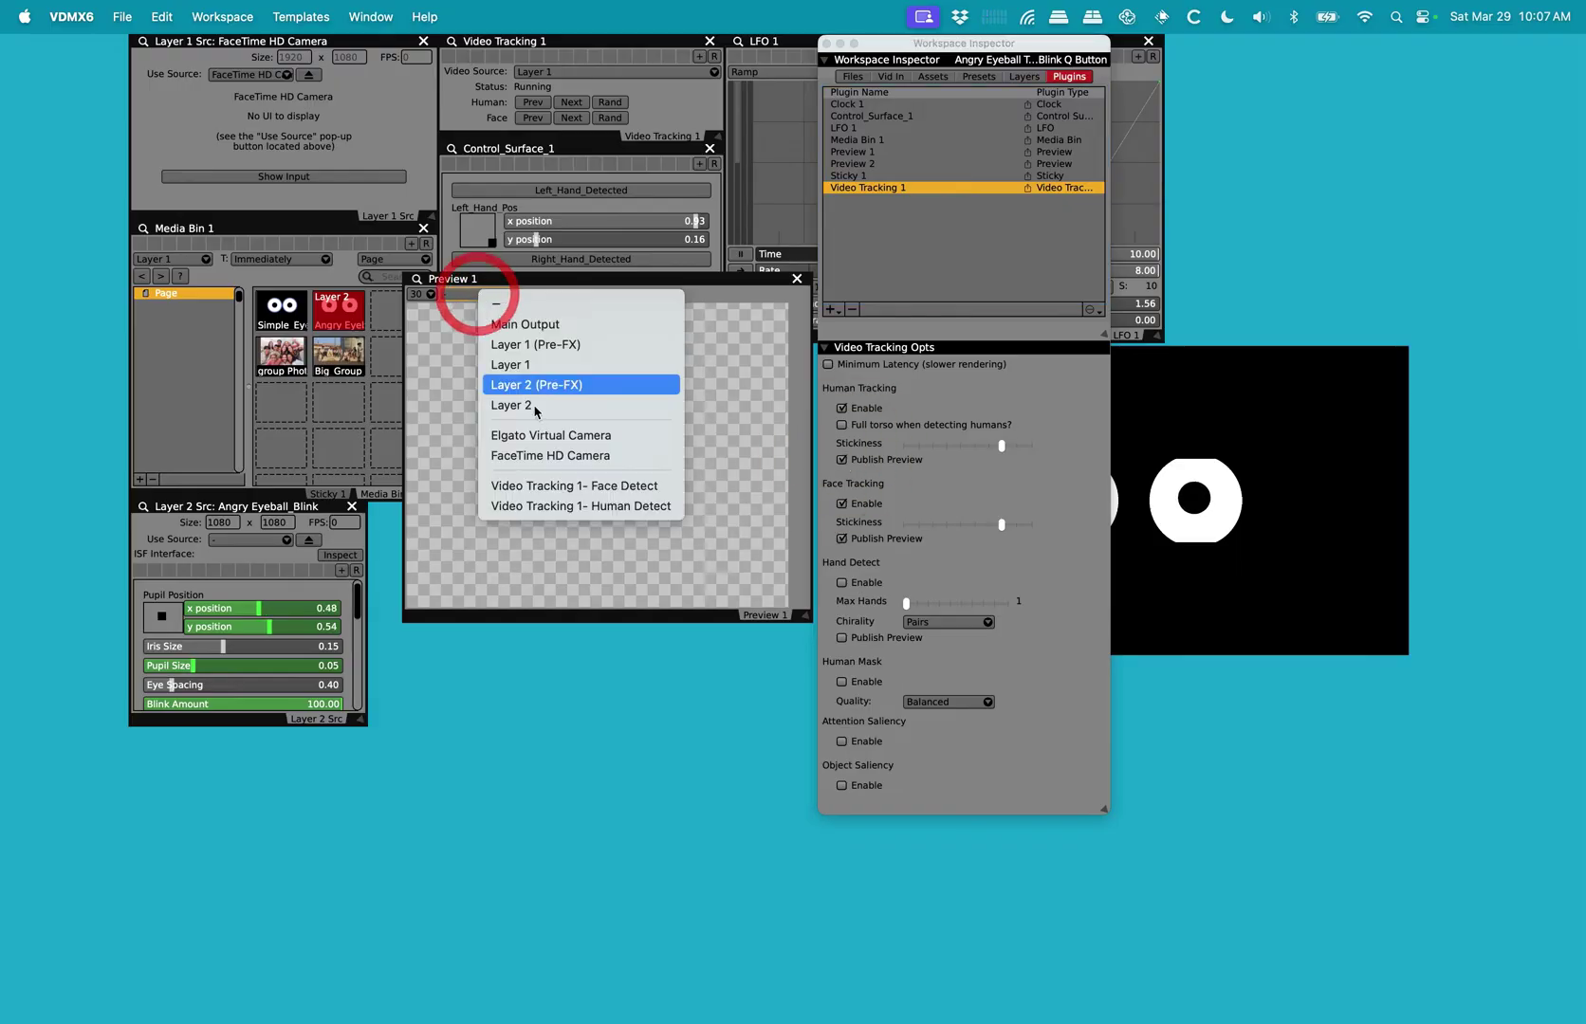
click(562, 507)
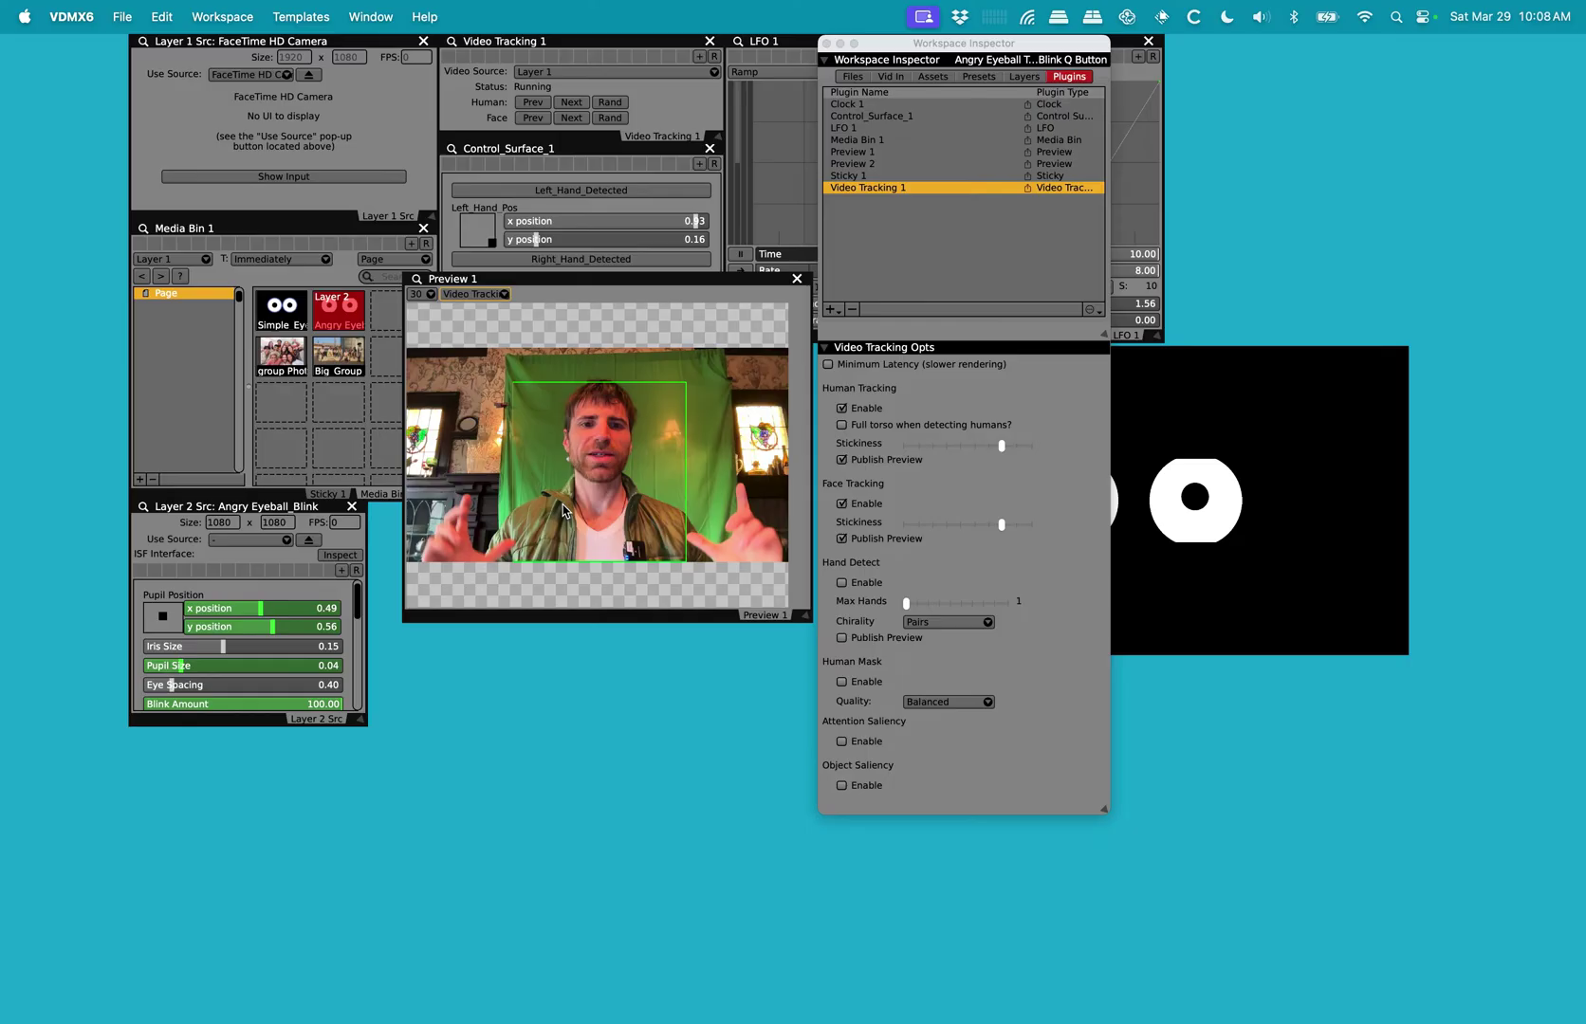
click(285, 74)
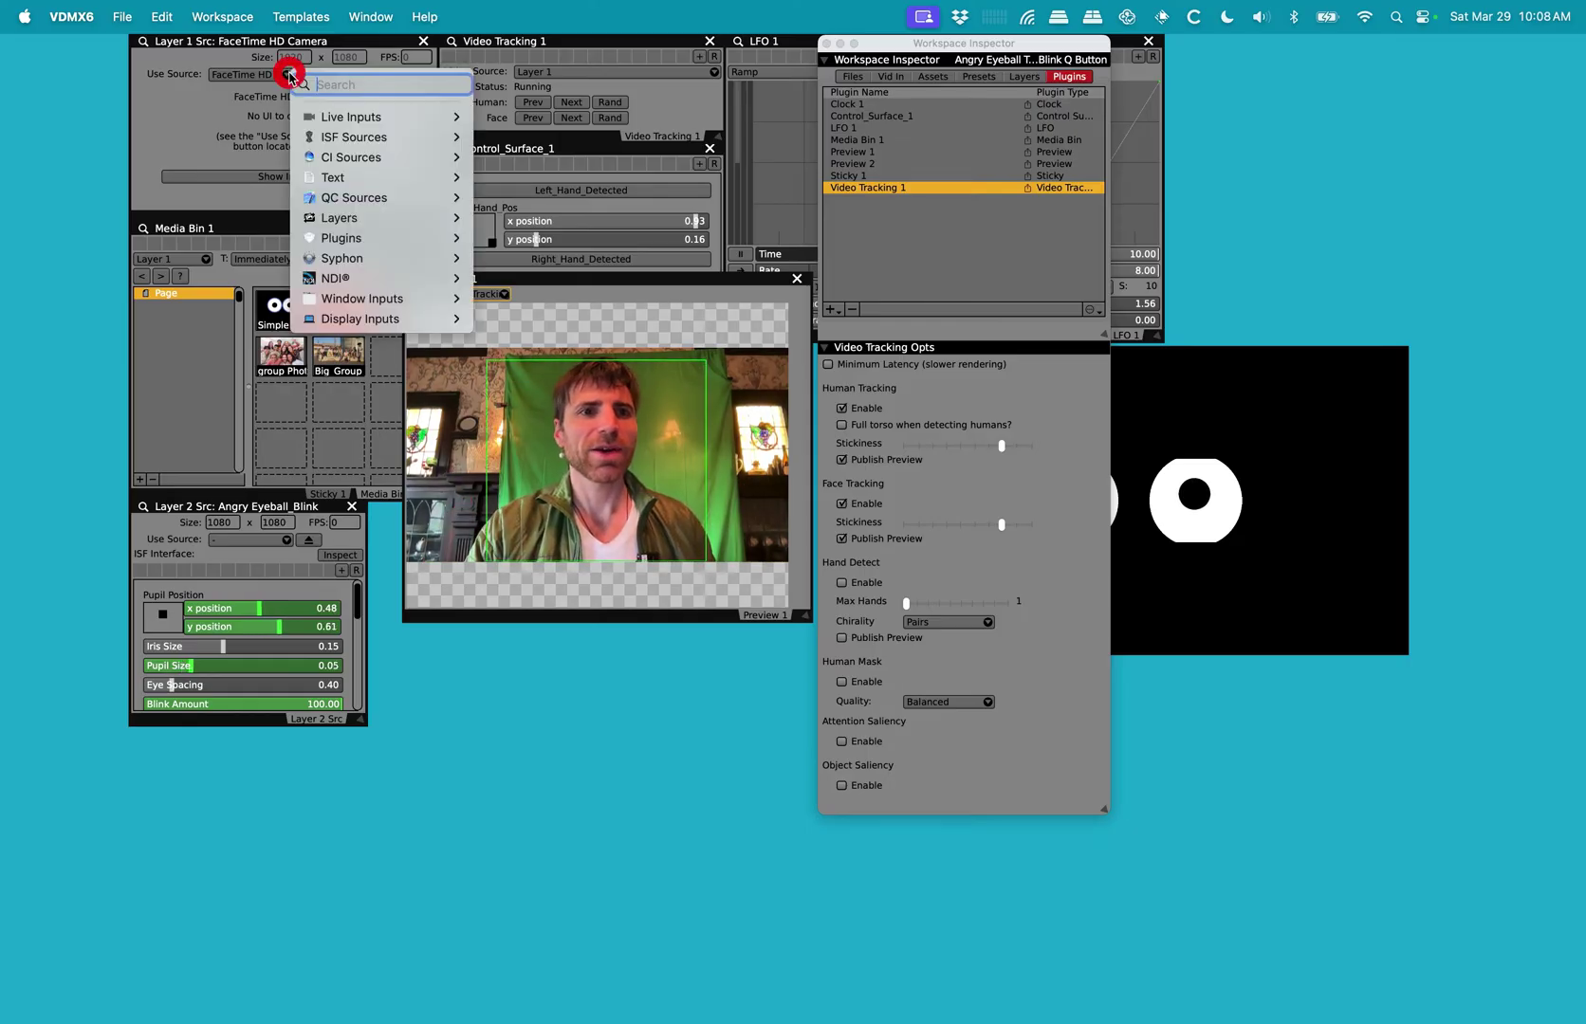
click(567, 117)
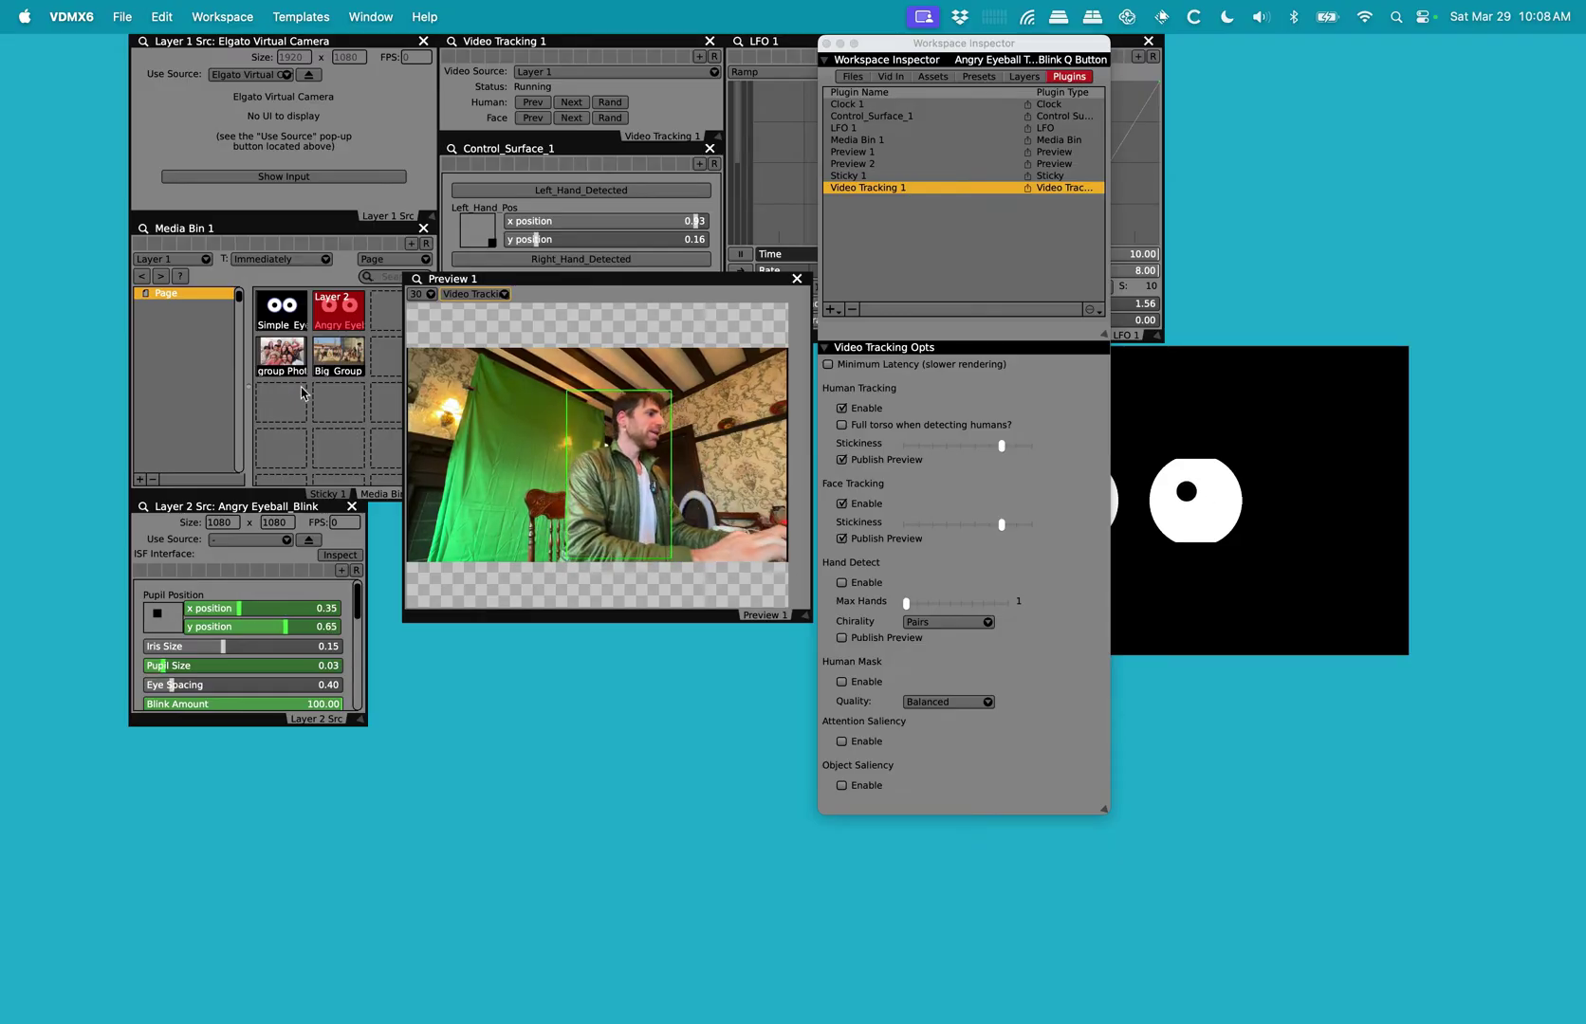
Load the Big Group clip into Layer 1 and enable 'Full torso when detecting humans?'.
click(349, 357)
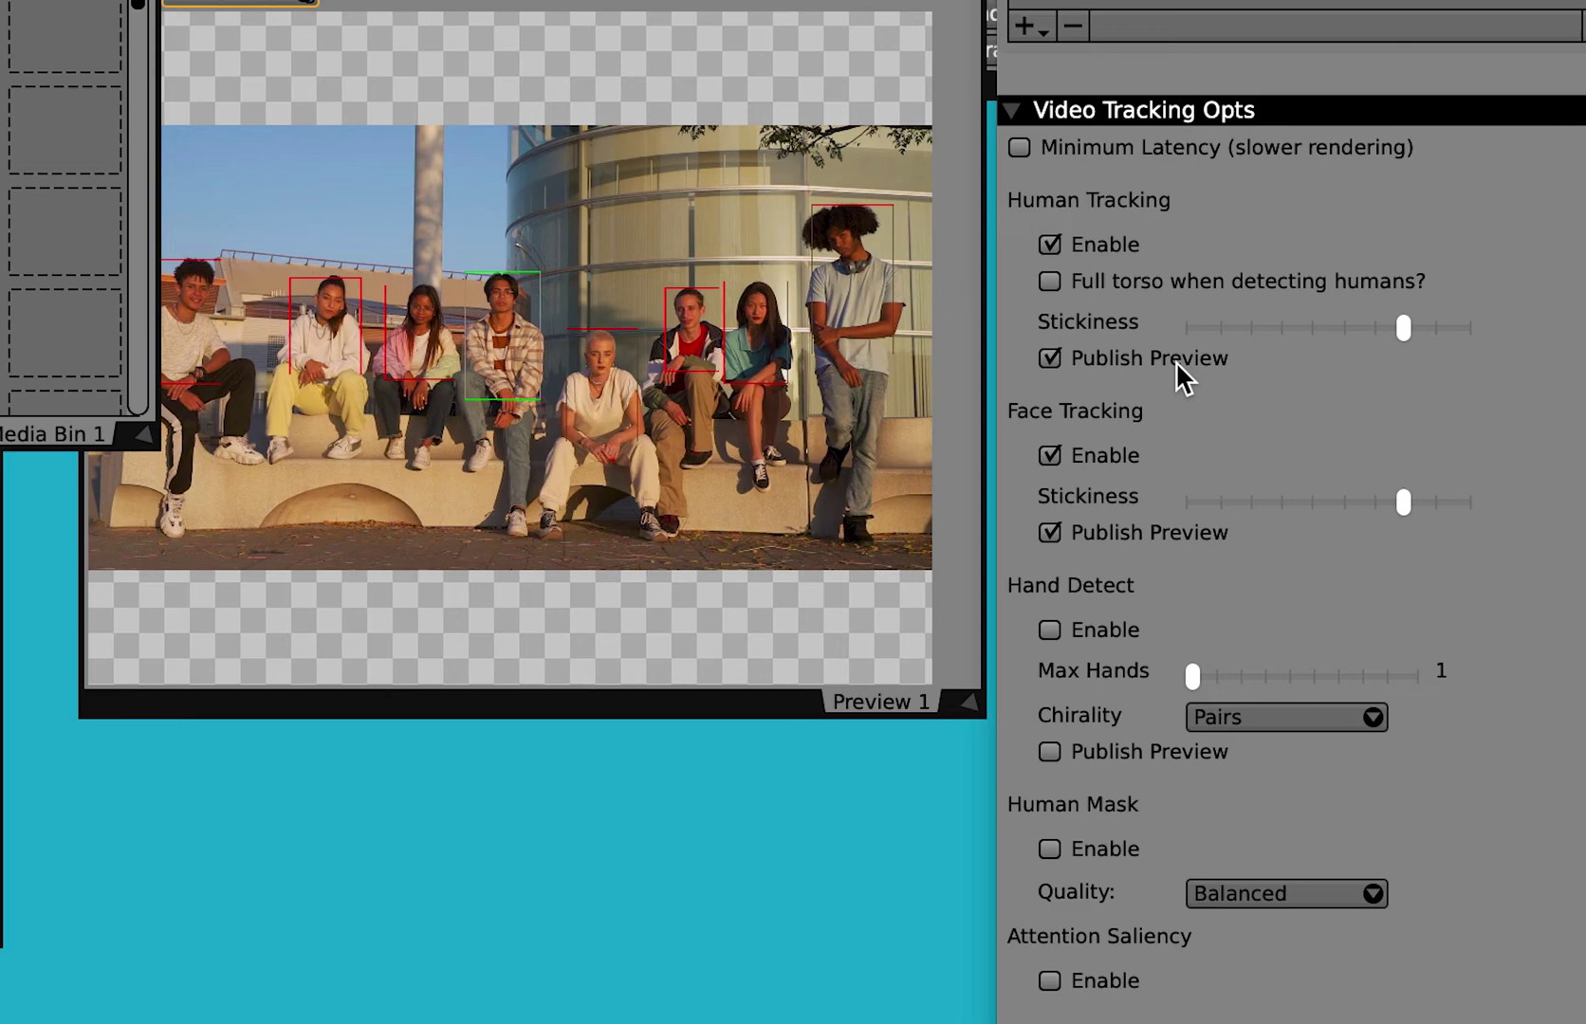
click(1051, 280)
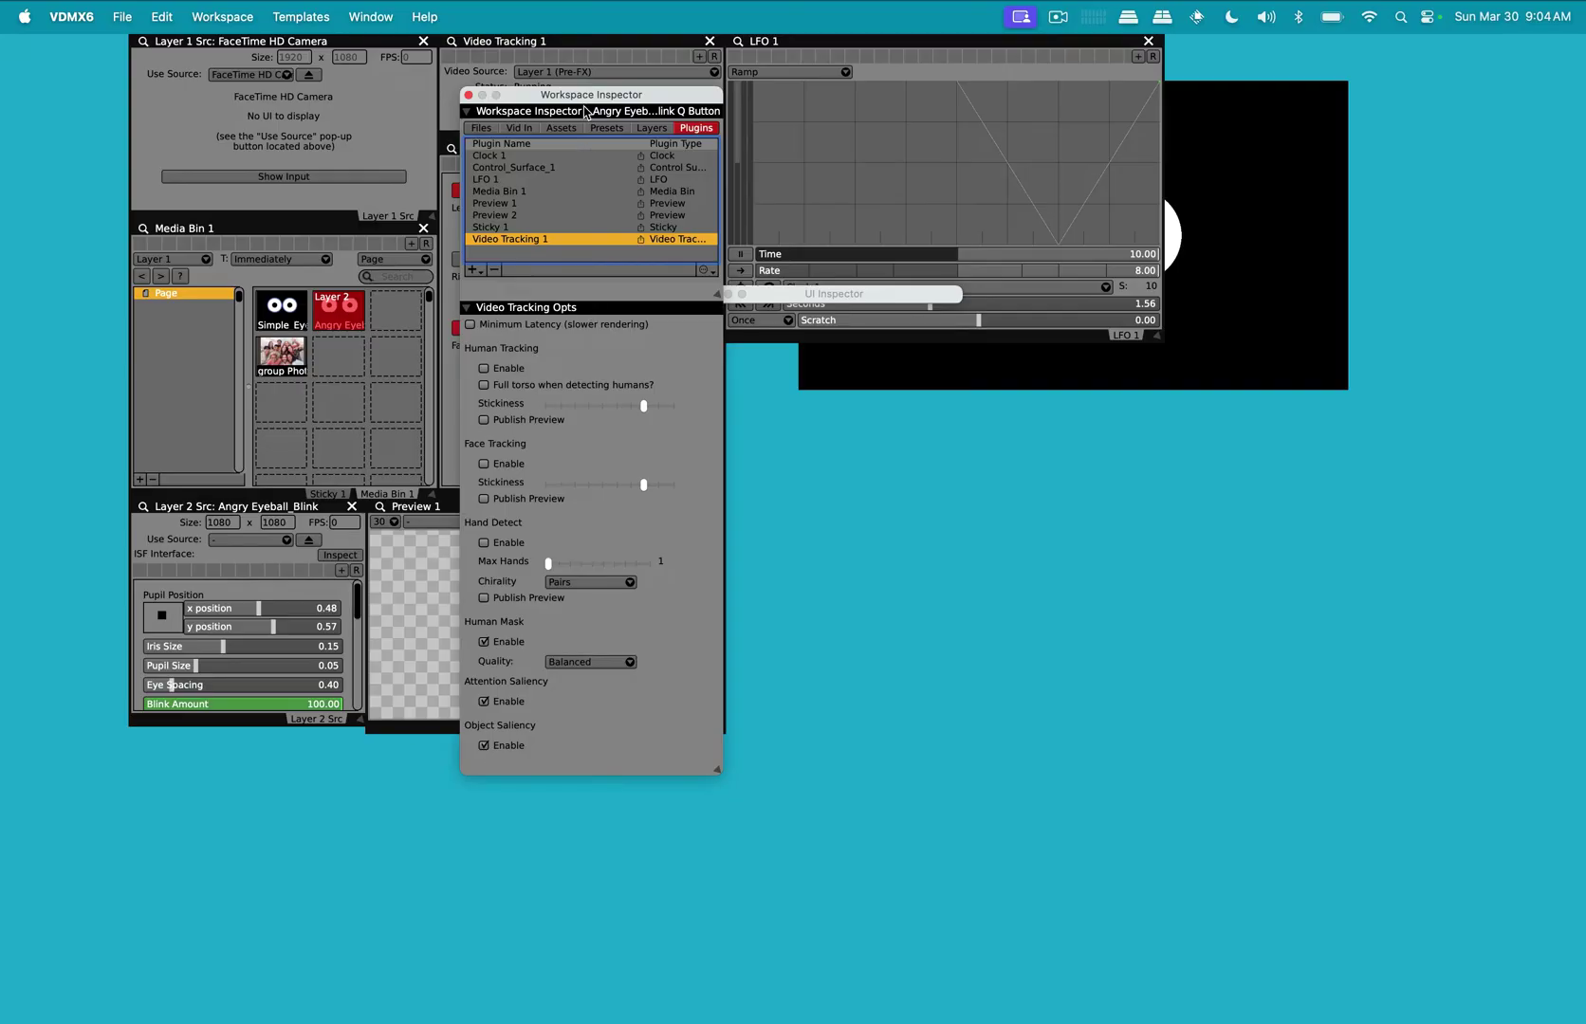
Move the inspector aside and preview the Attention Mask, then the Object Mask, in Preview 1.
drag(585, 112, 891, 105)
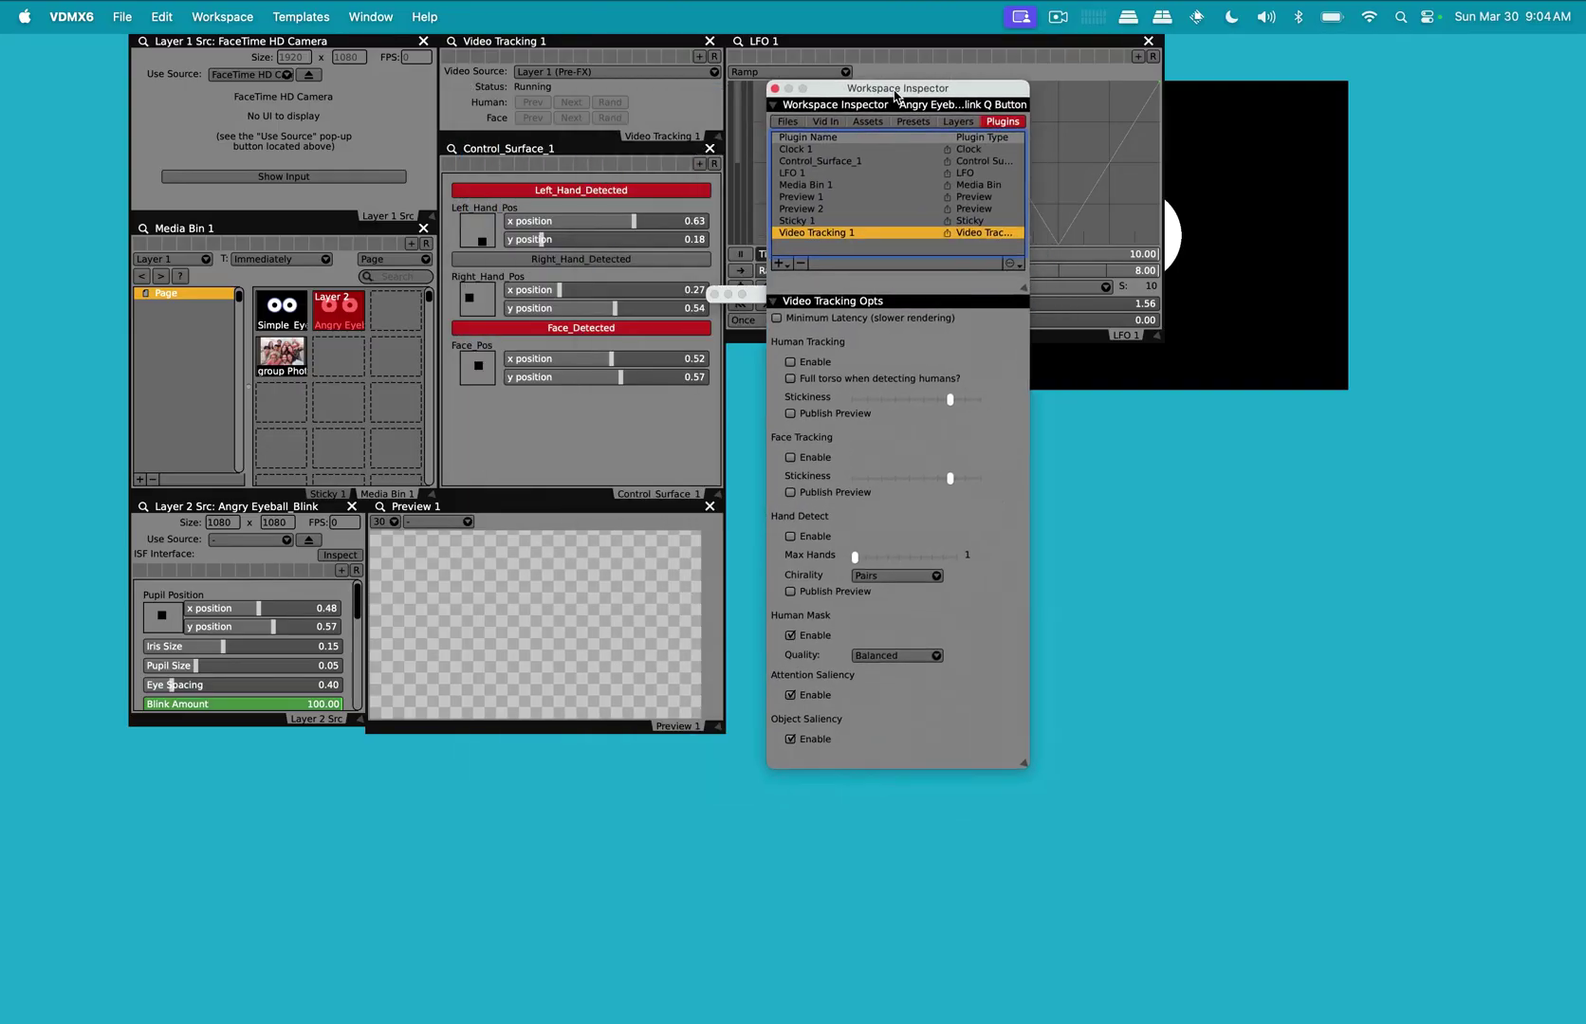
click(467, 524)
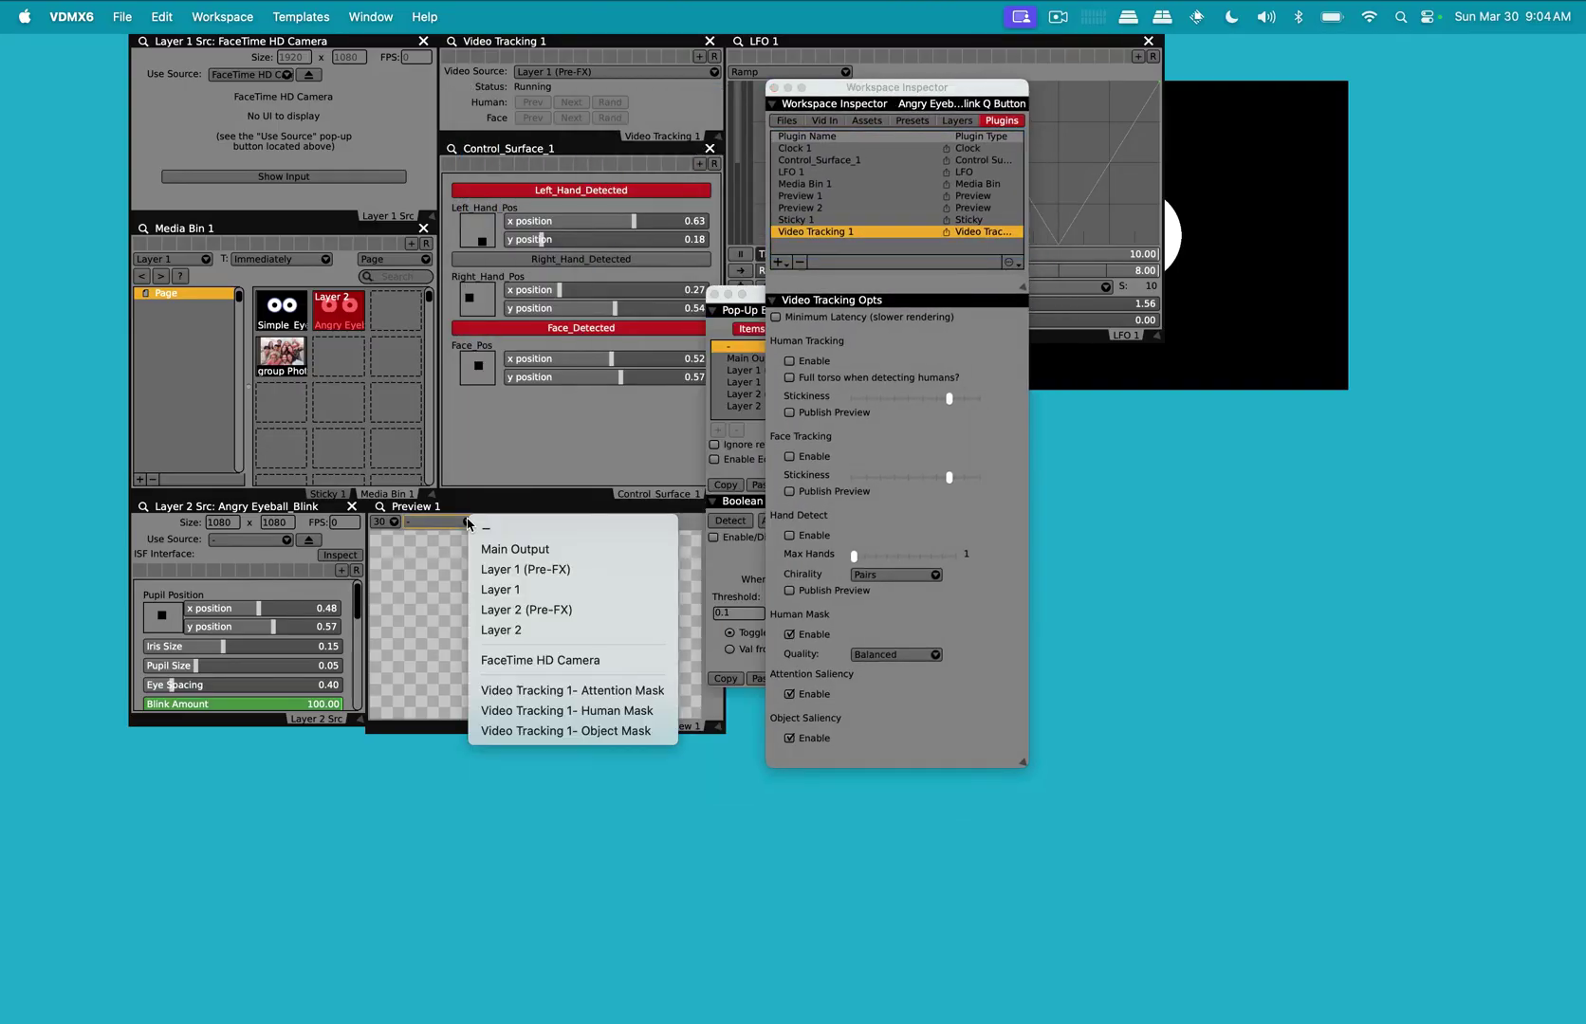
click(557, 688)
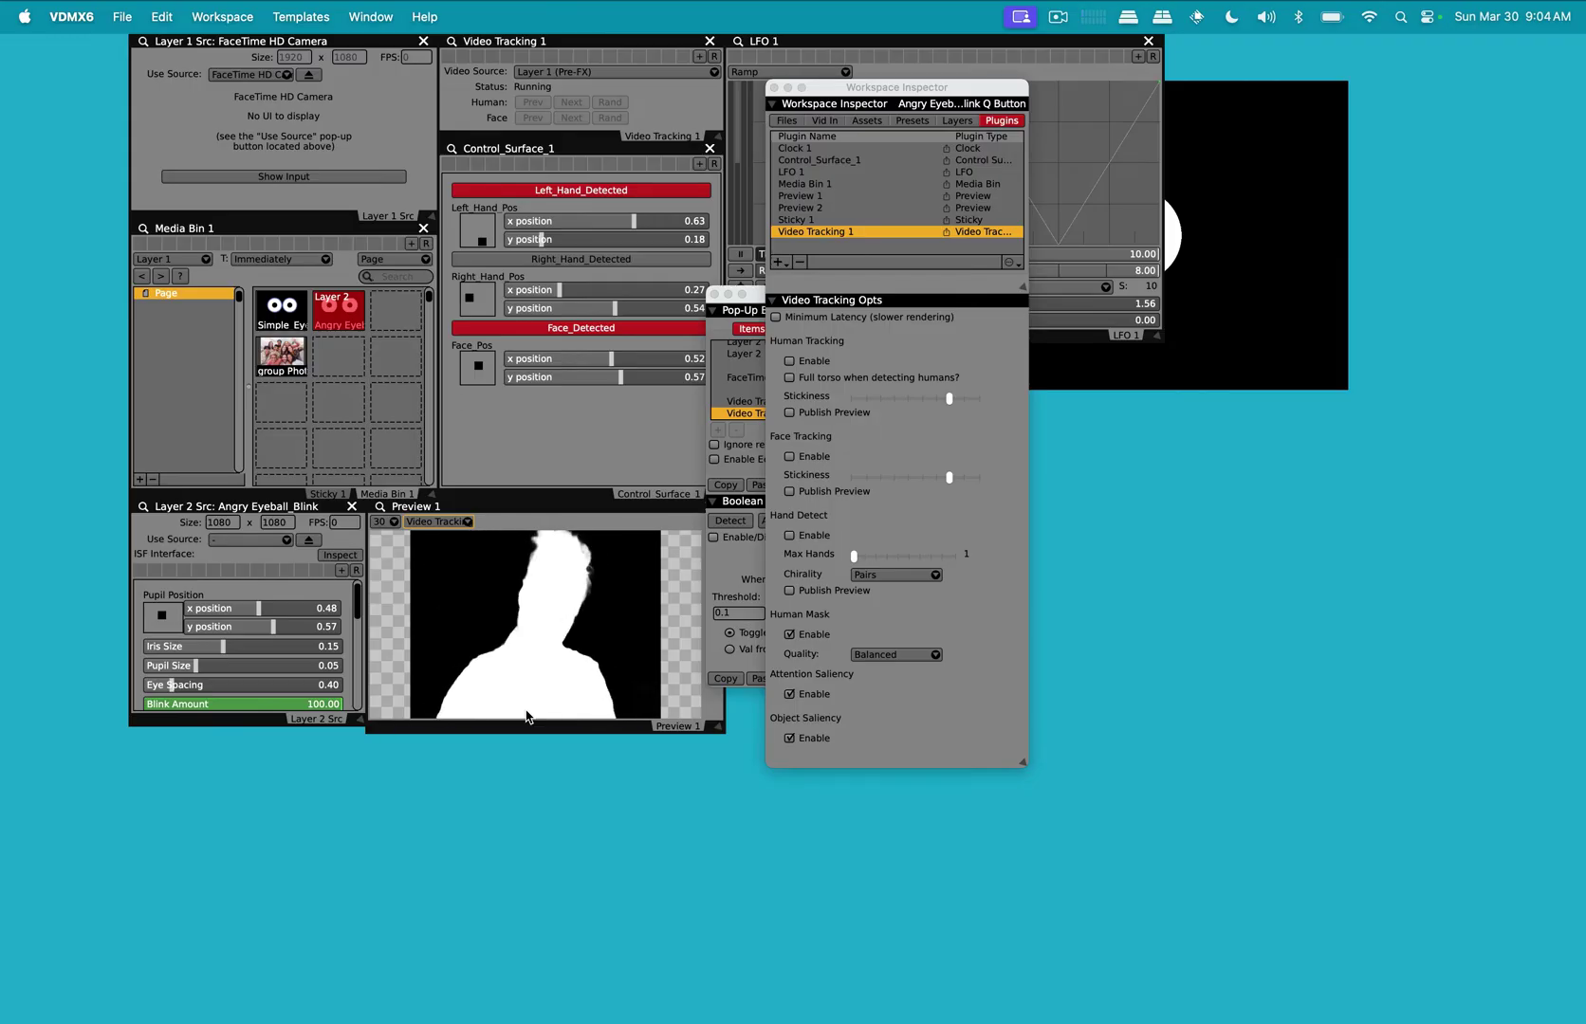
click(527, 718)
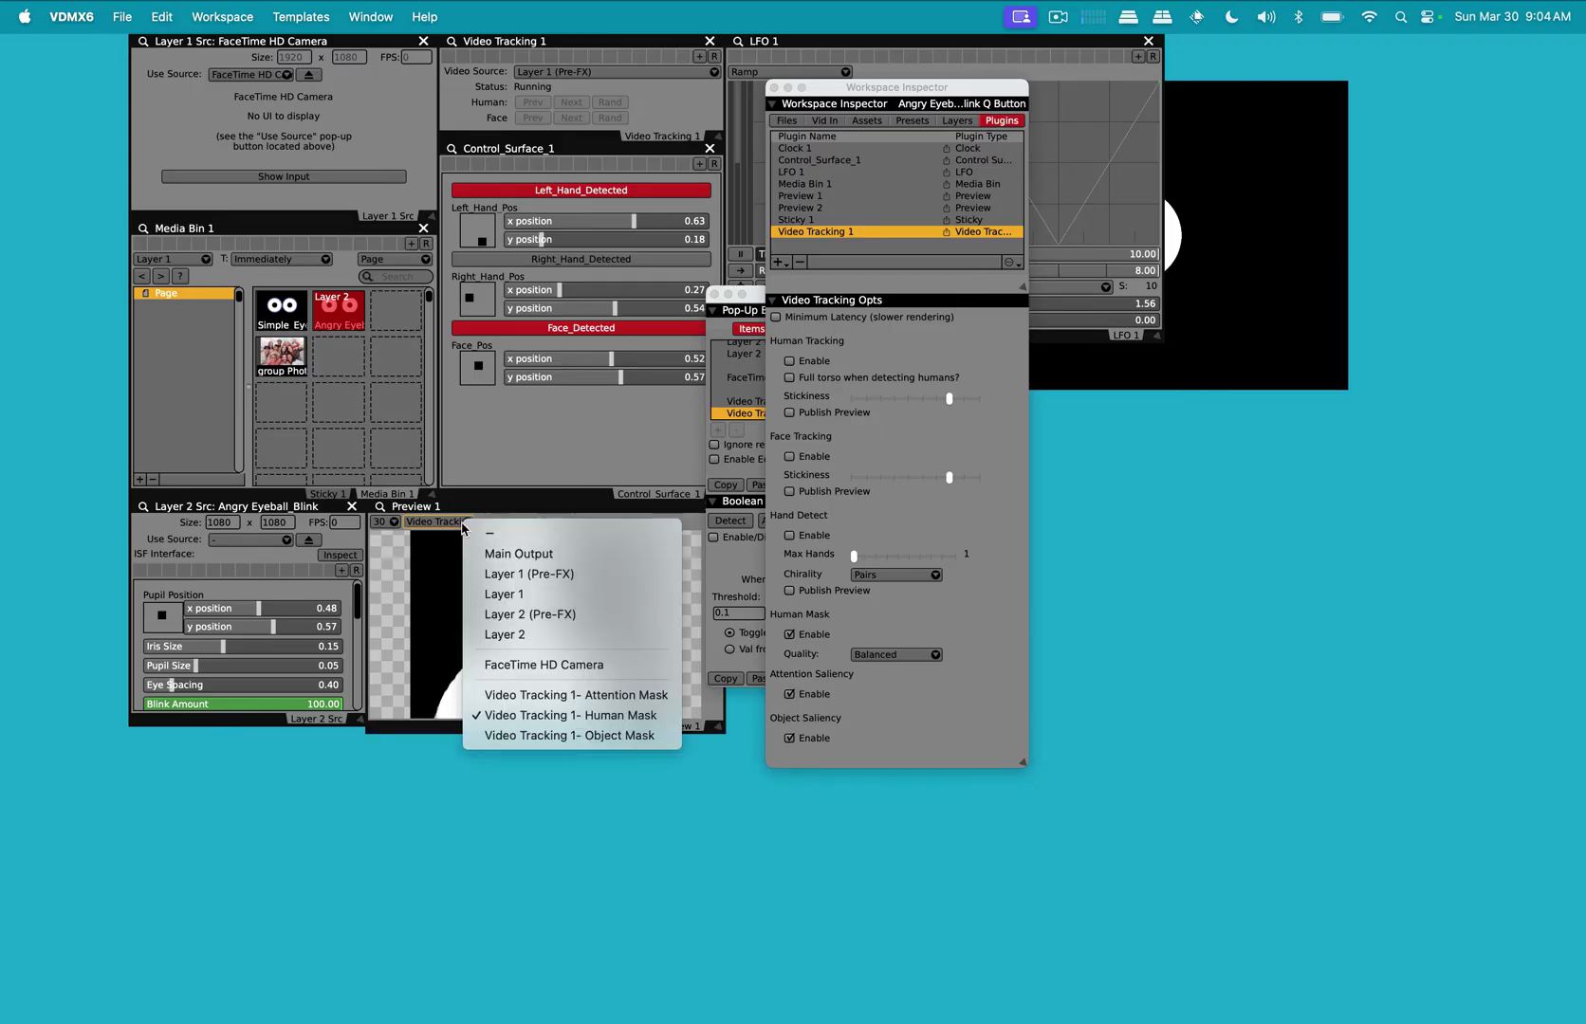
click(555, 736)
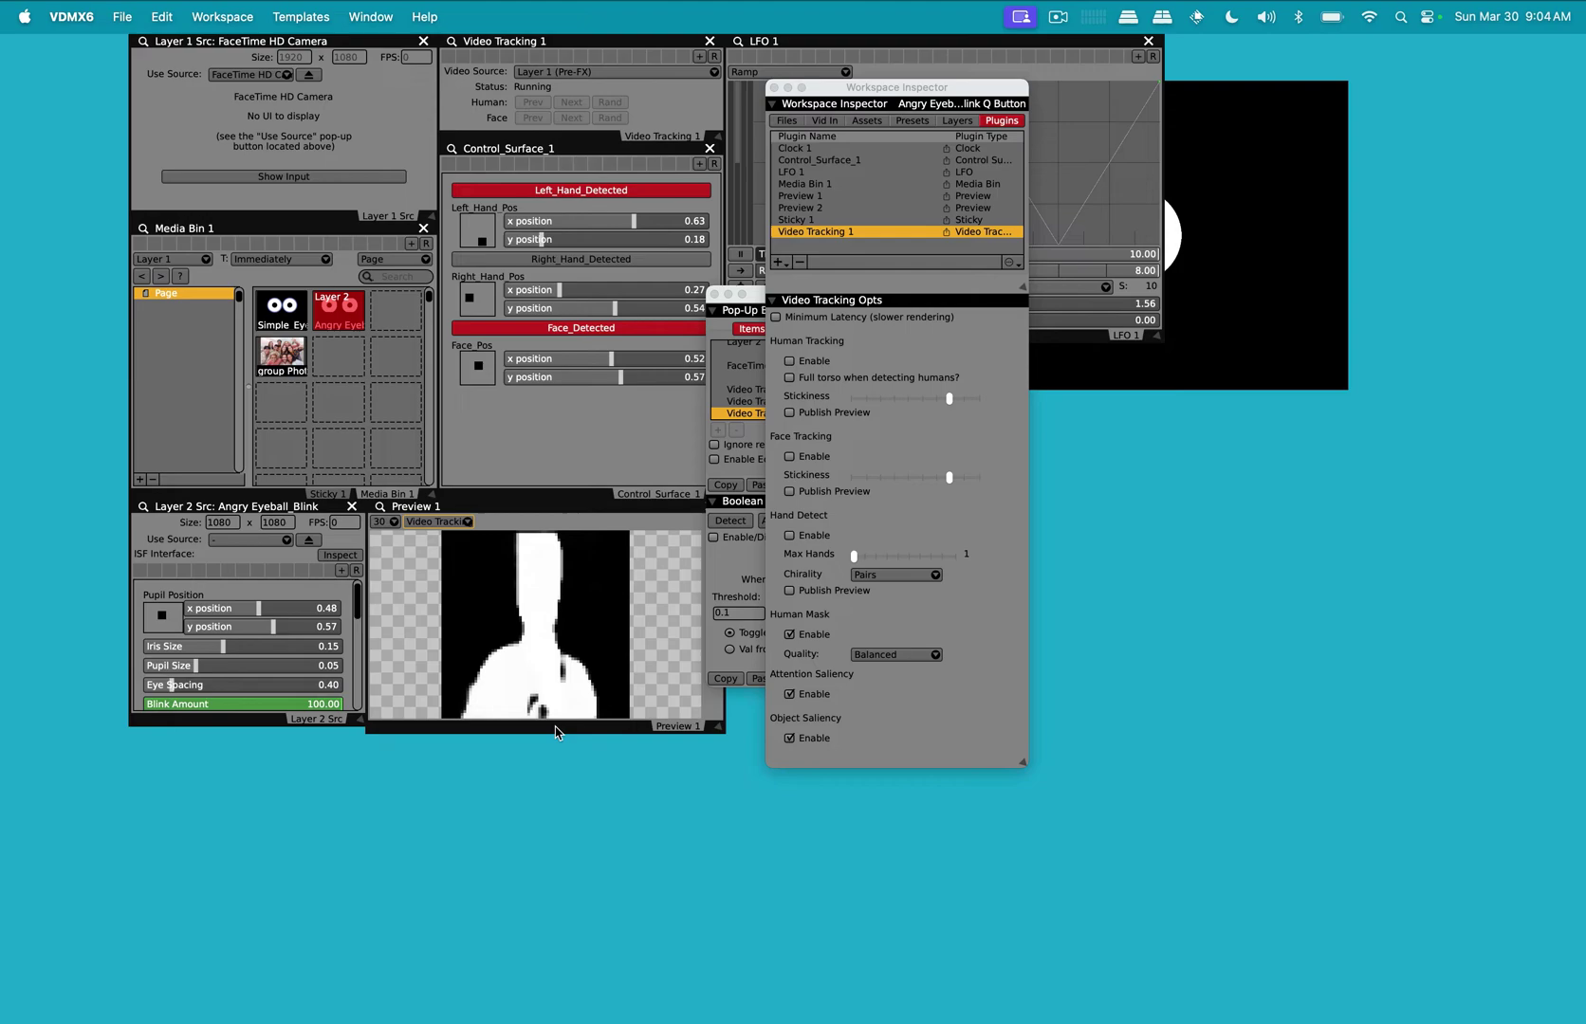
click(285, 73)
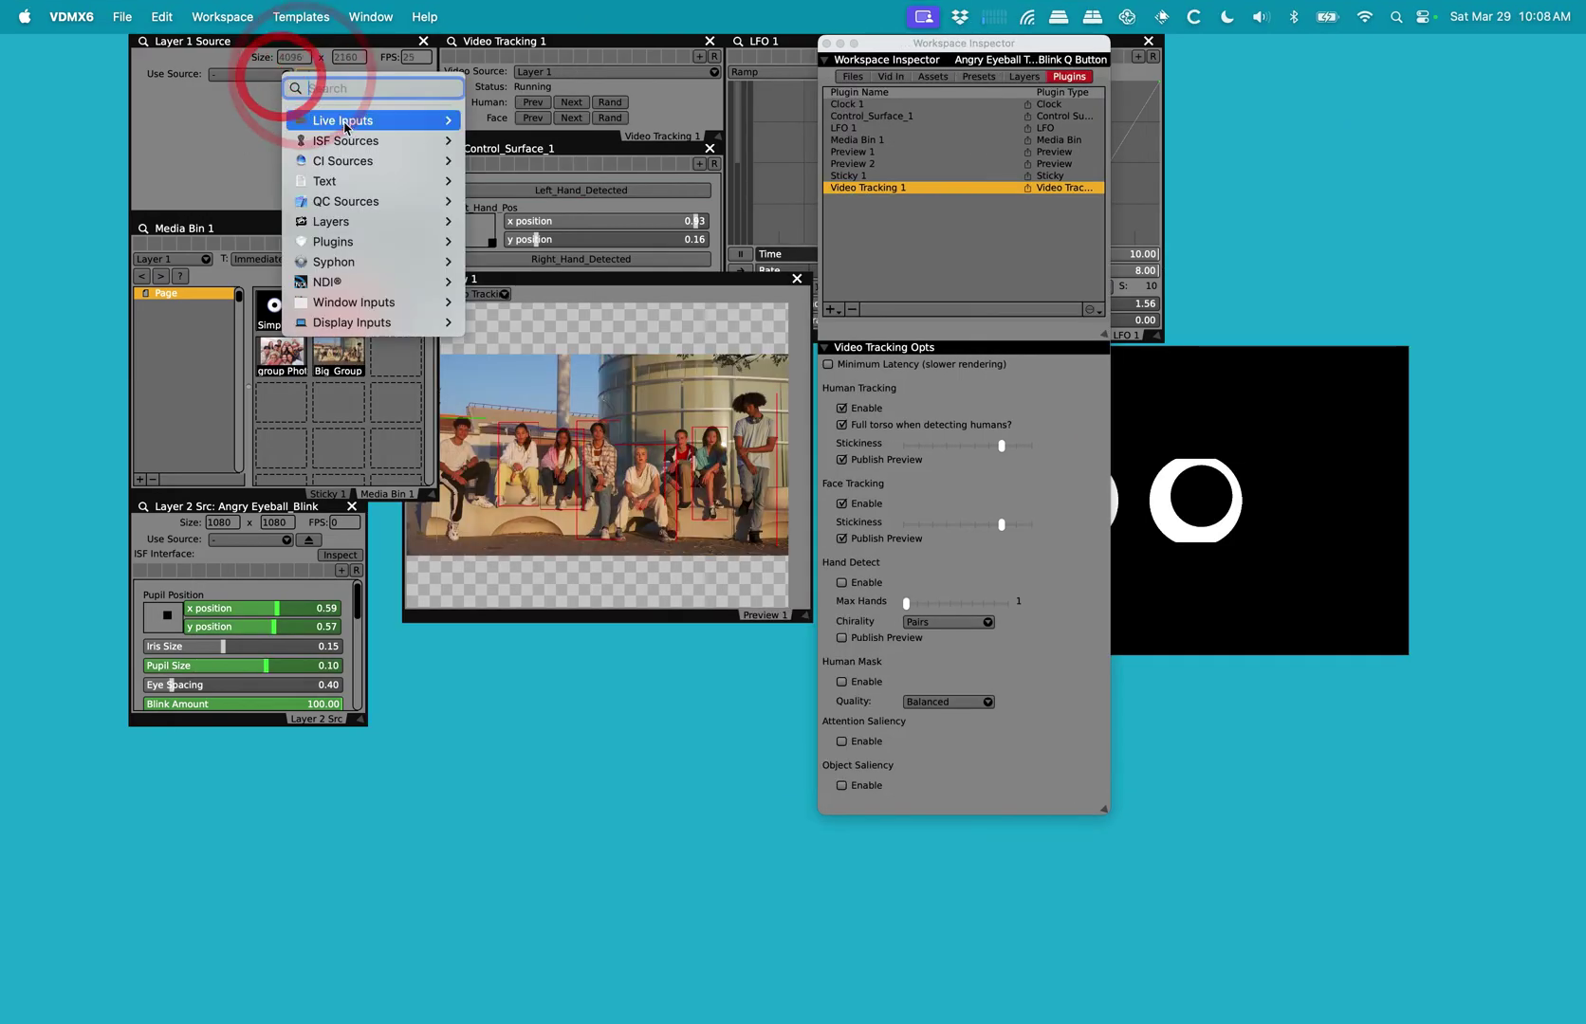
Switch Layer 1 to the FaceTime HD Camera, disable human tracking, and preview Face Detect in Preview 1.
mouse_move(379, 121)
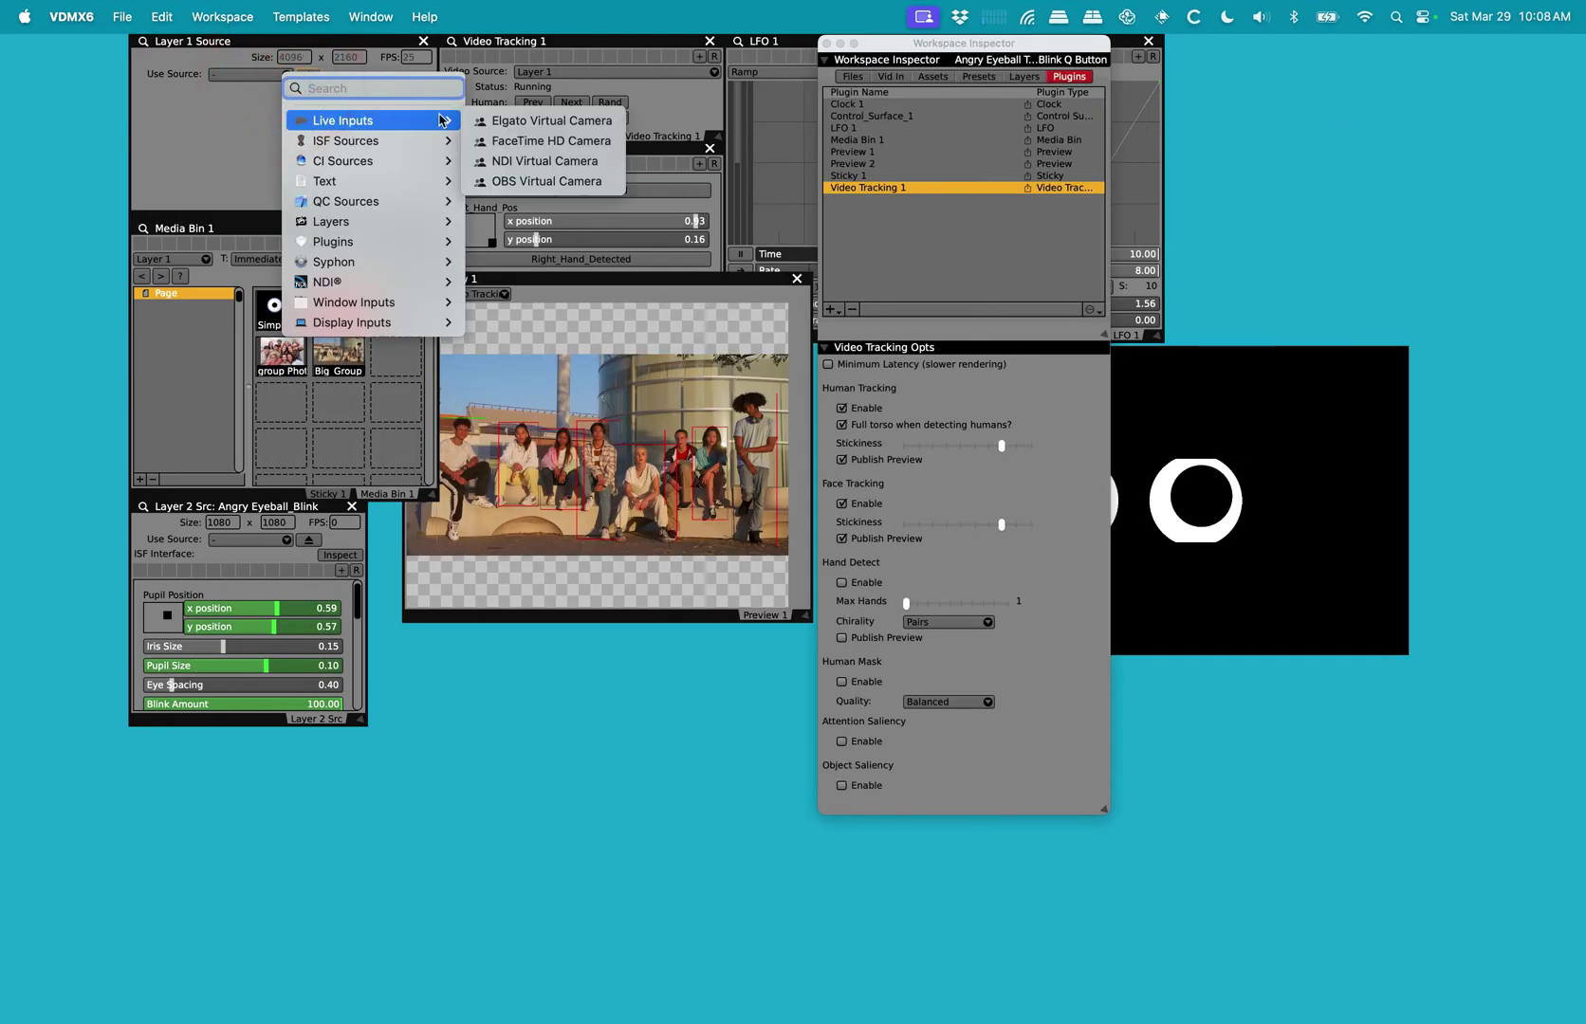
click(555, 142)
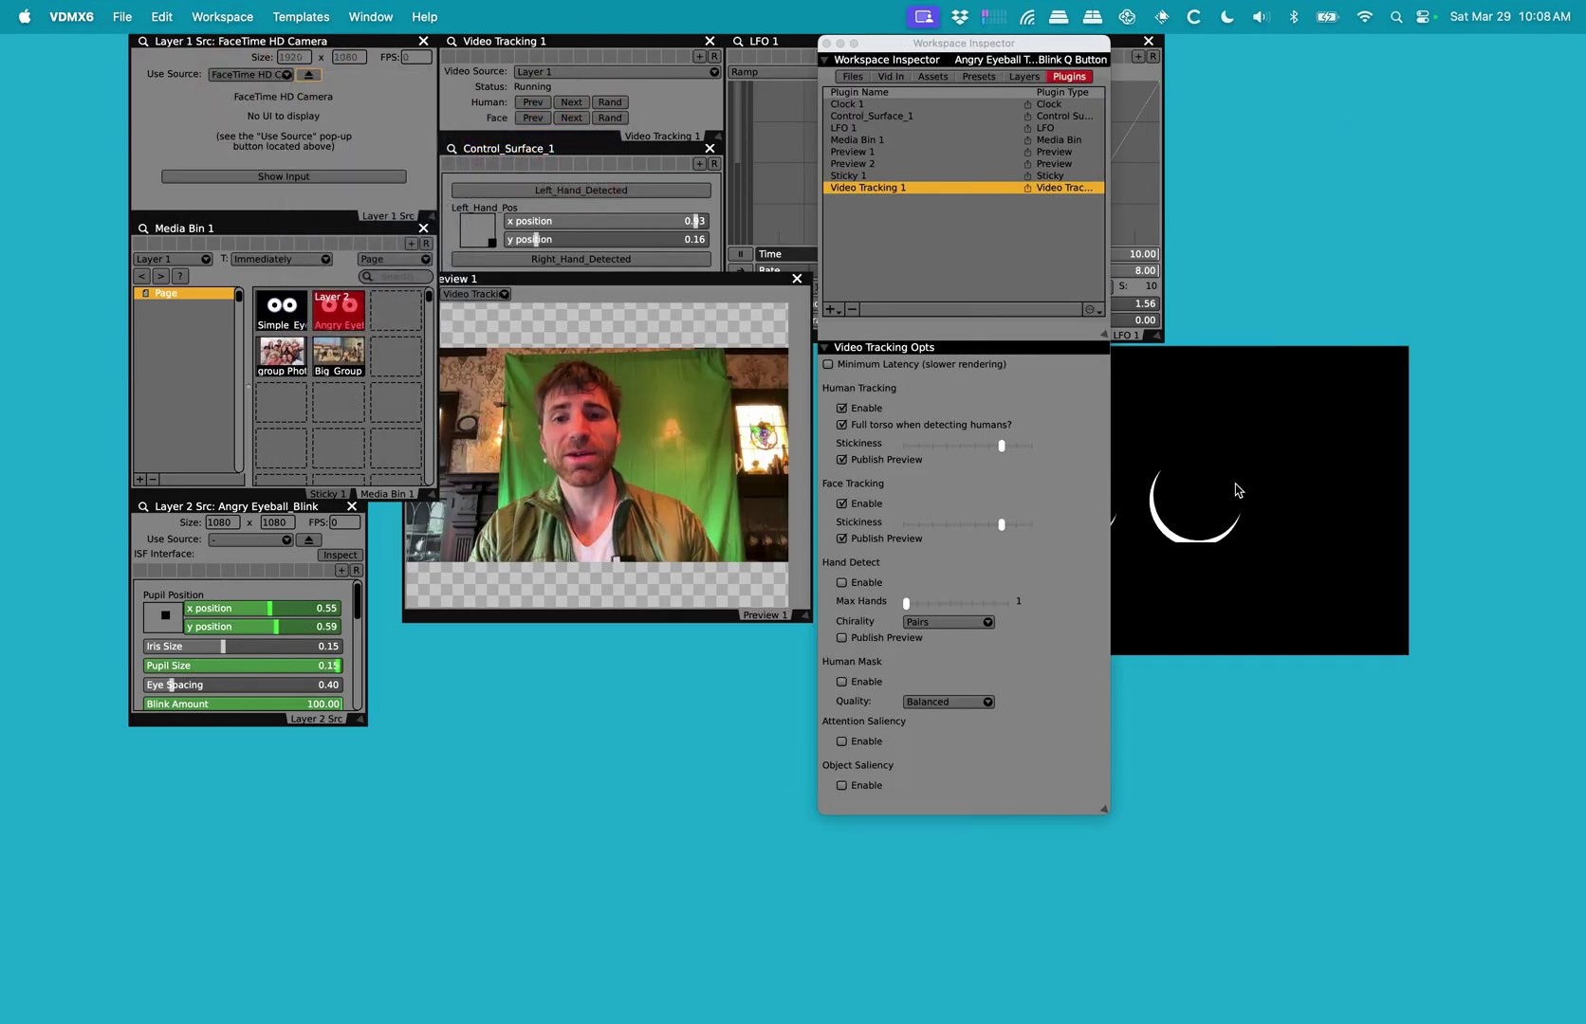
click(841, 408)
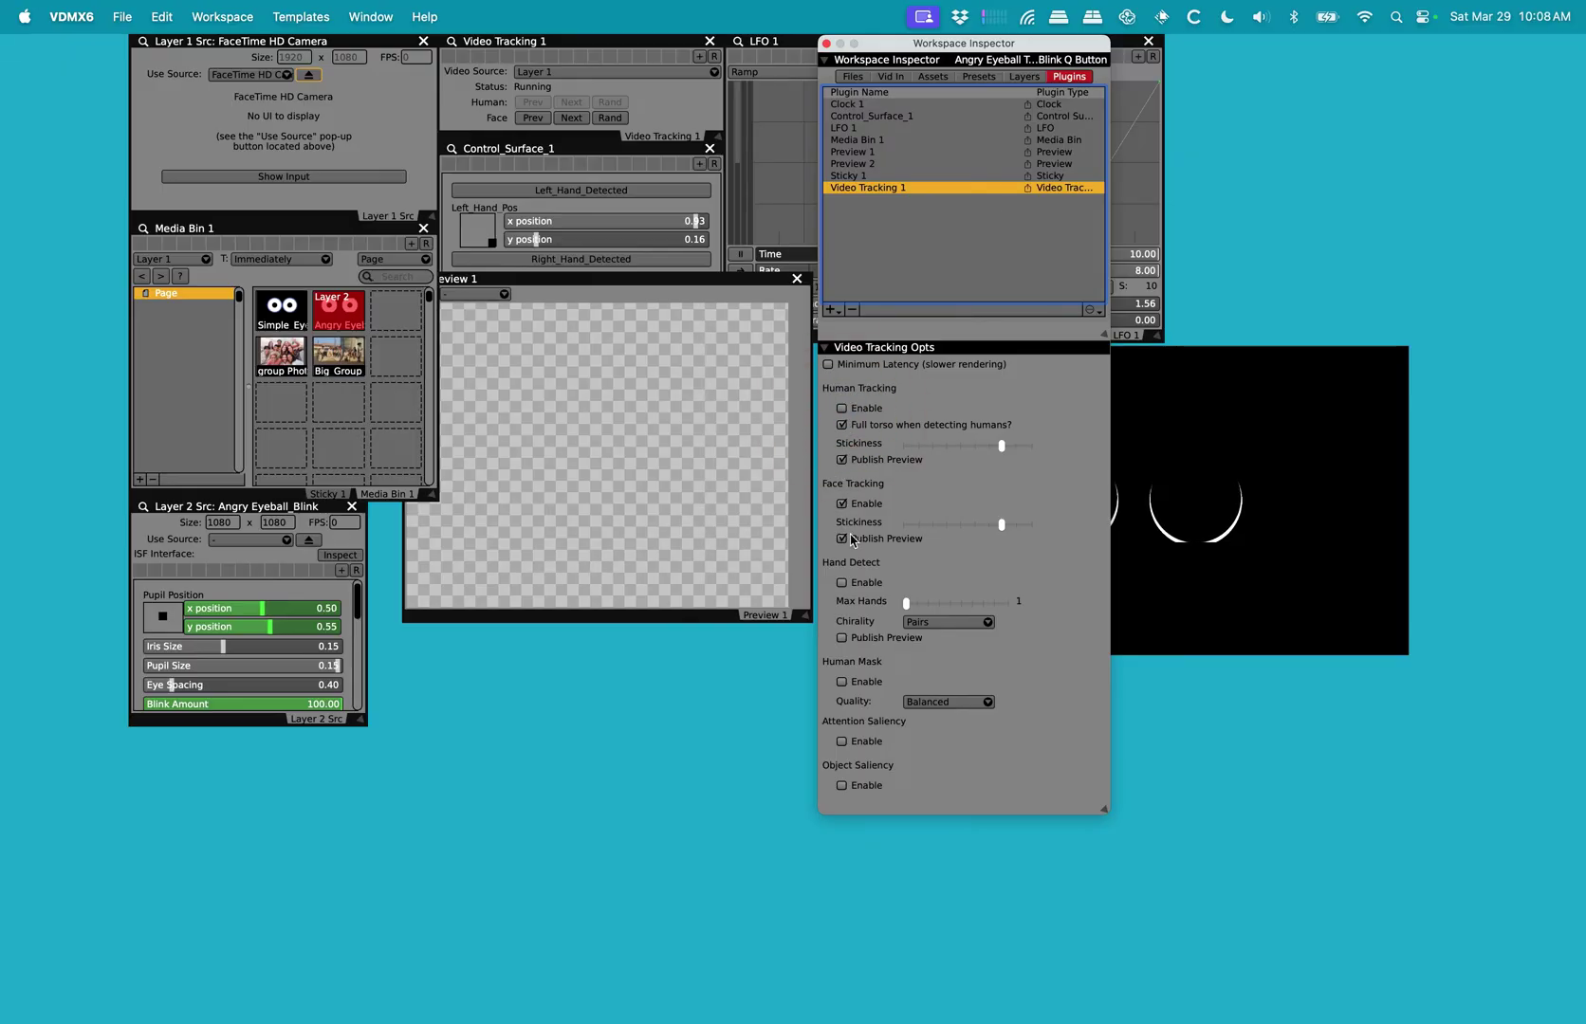
click(842, 461)
click(842, 424)
click(501, 294)
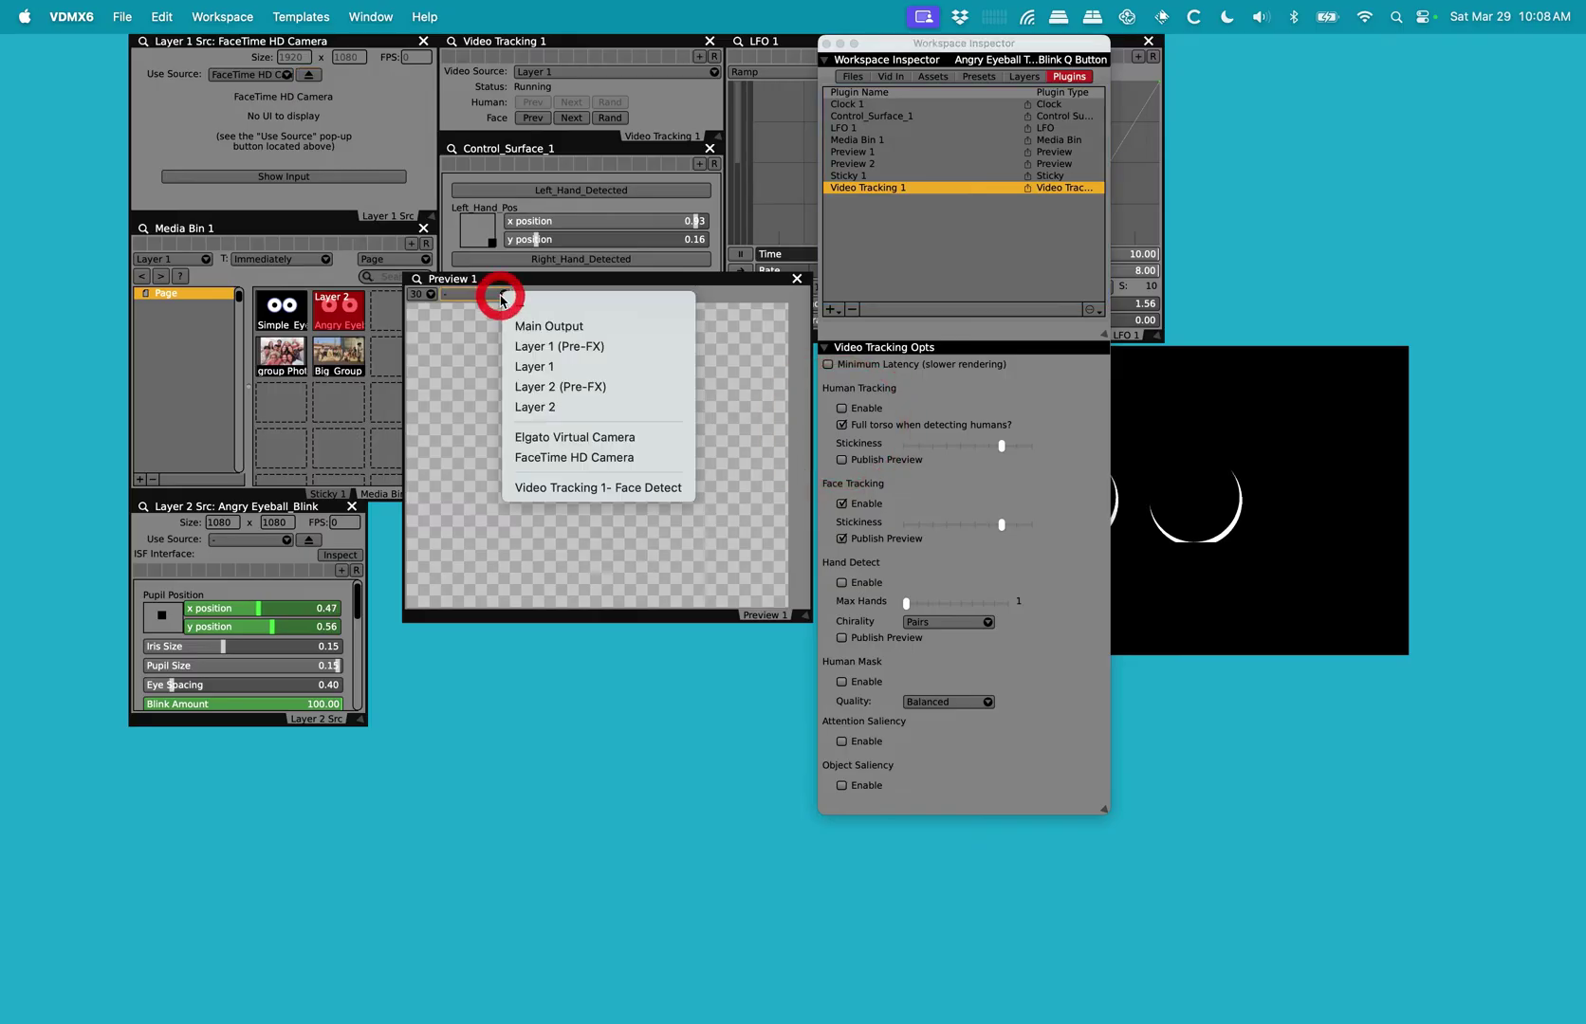
click(588, 486)
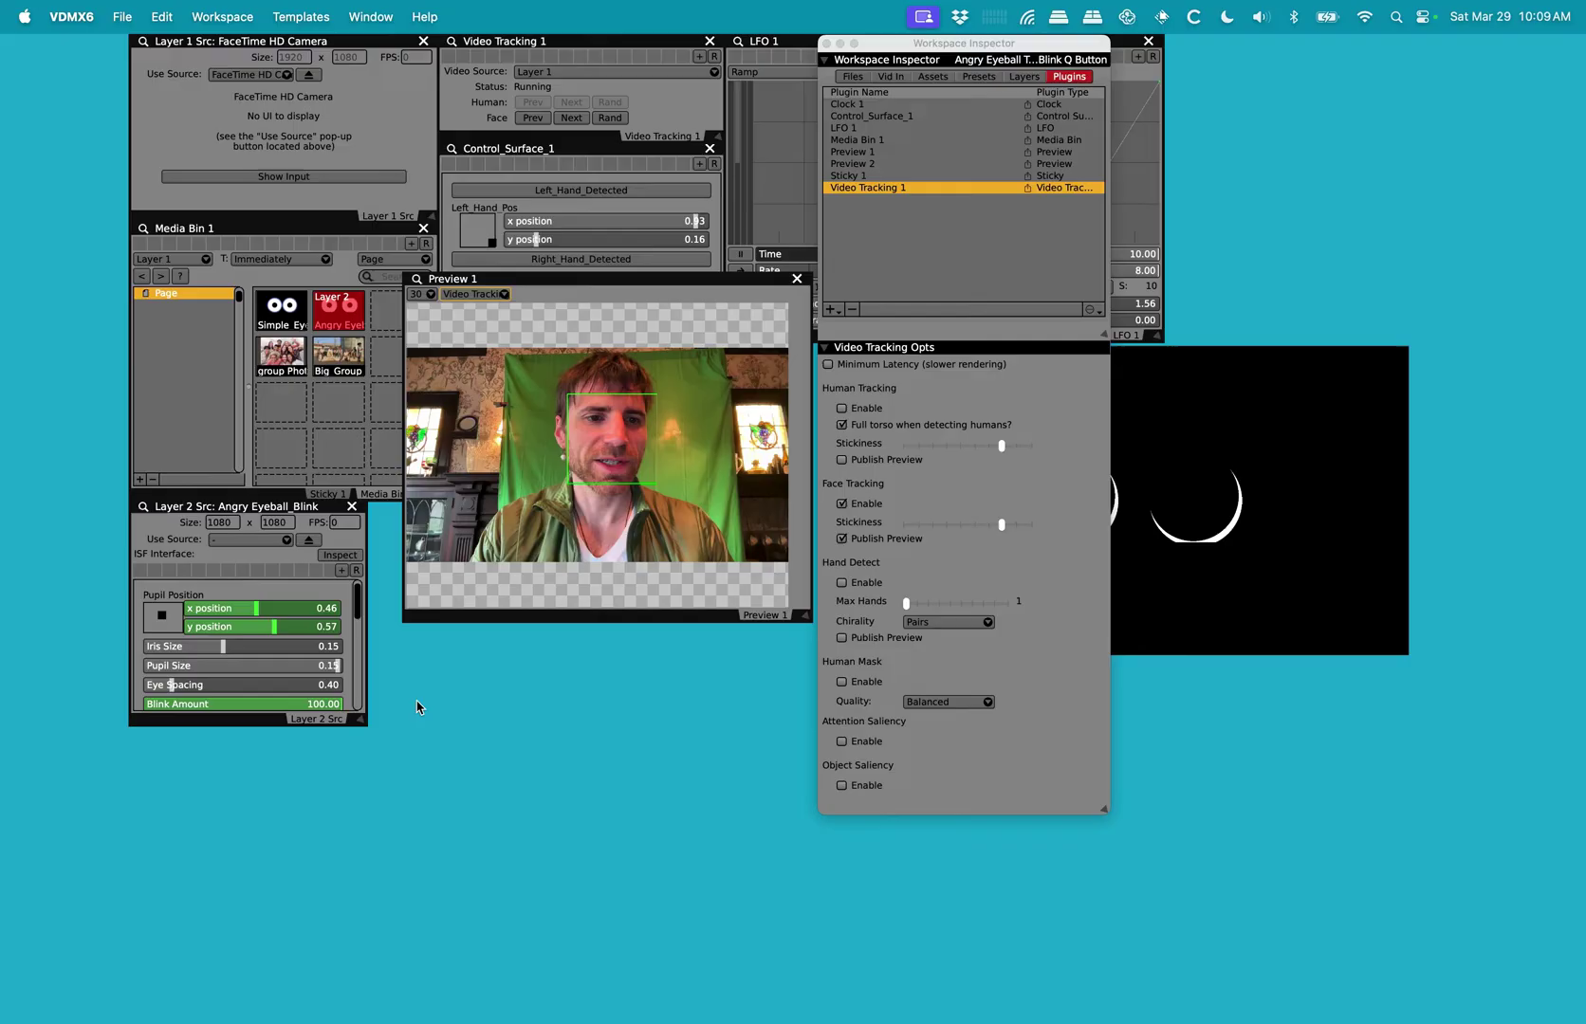
key(super+i)
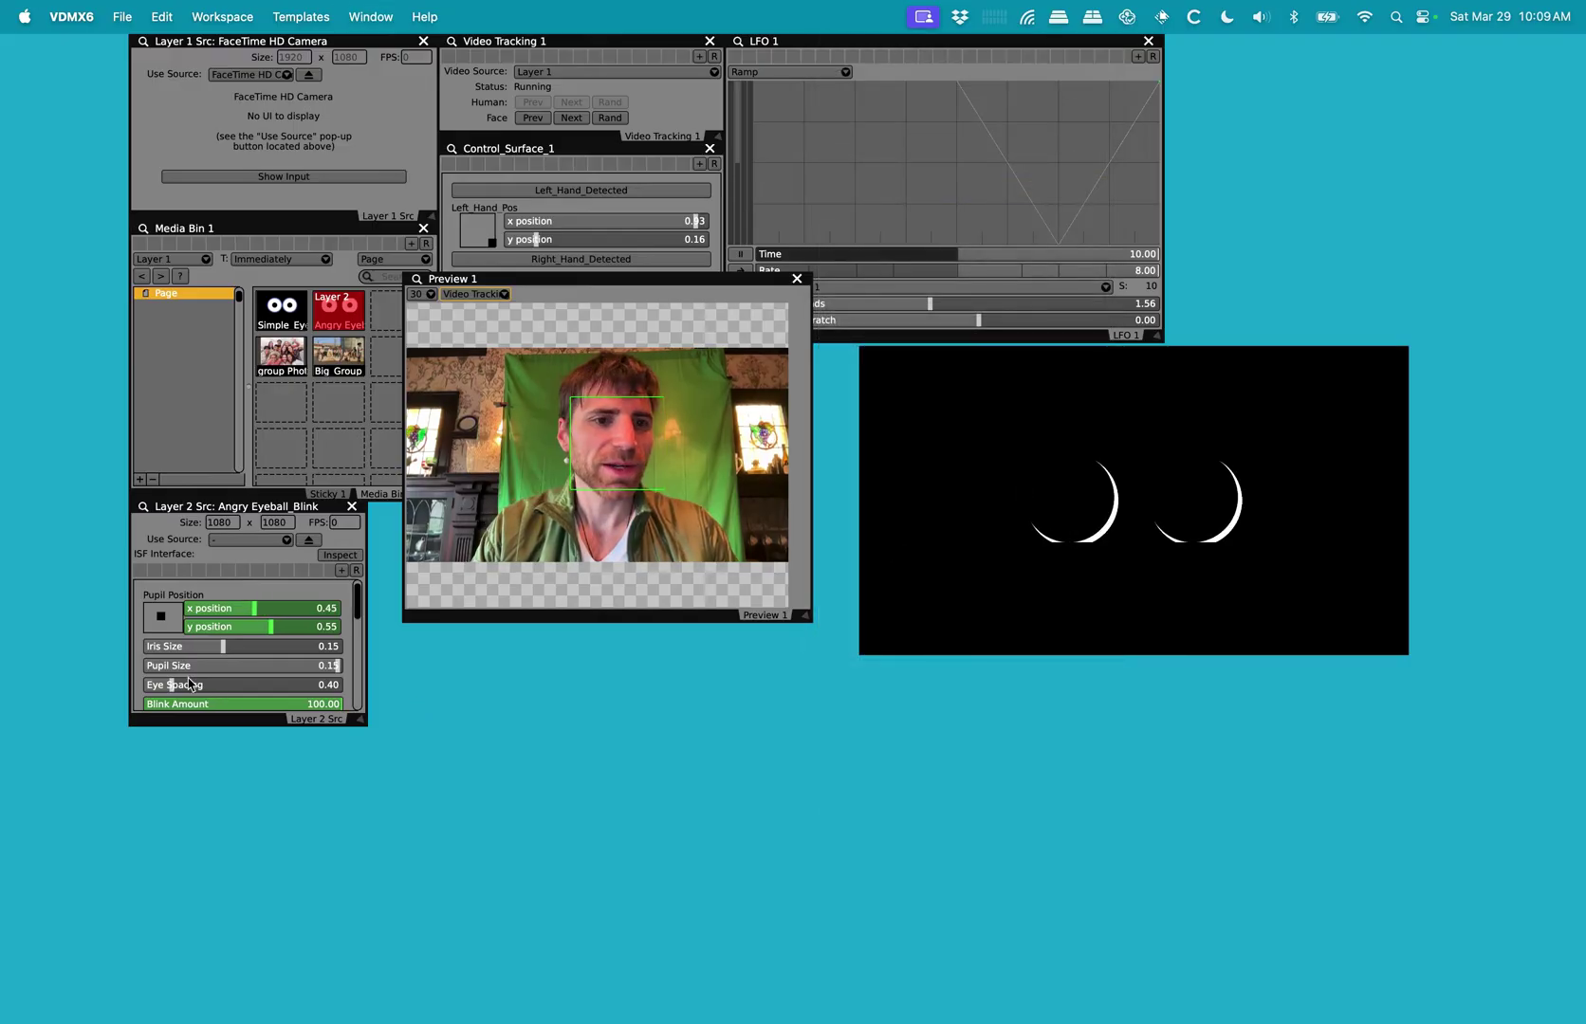
Drive Pupil Size from Video Tracking 1's Face Detect Width data source.
right_click(213, 666)
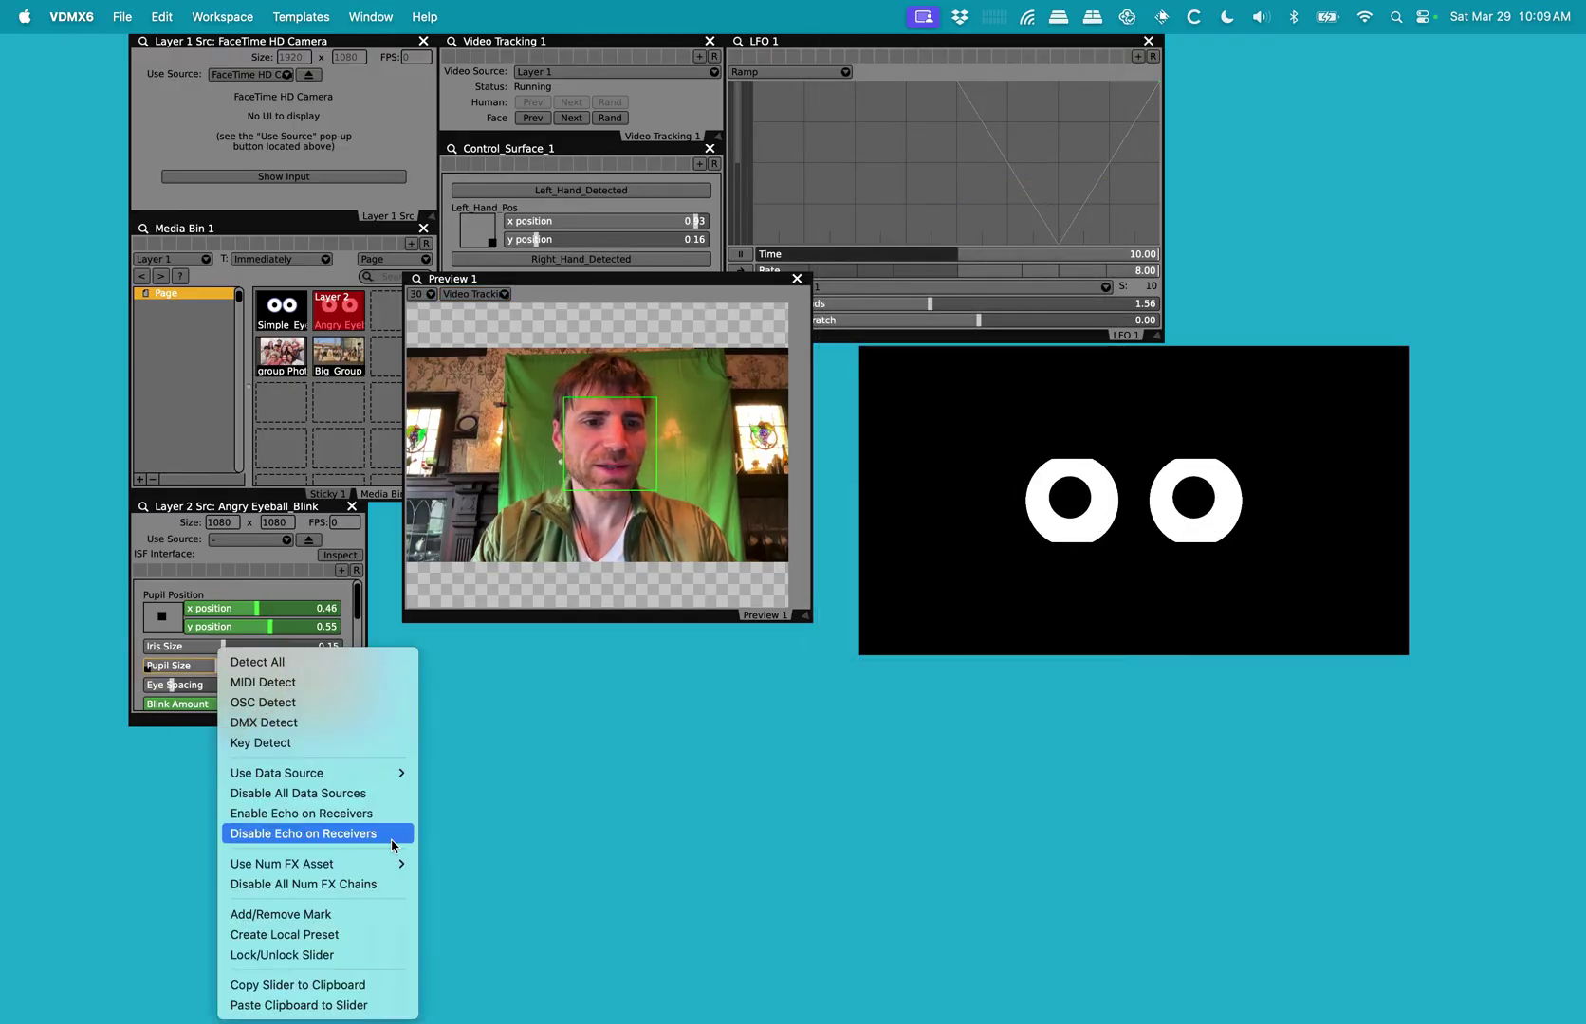
mouse_move(368, 778)
mouse_move(531, 976)
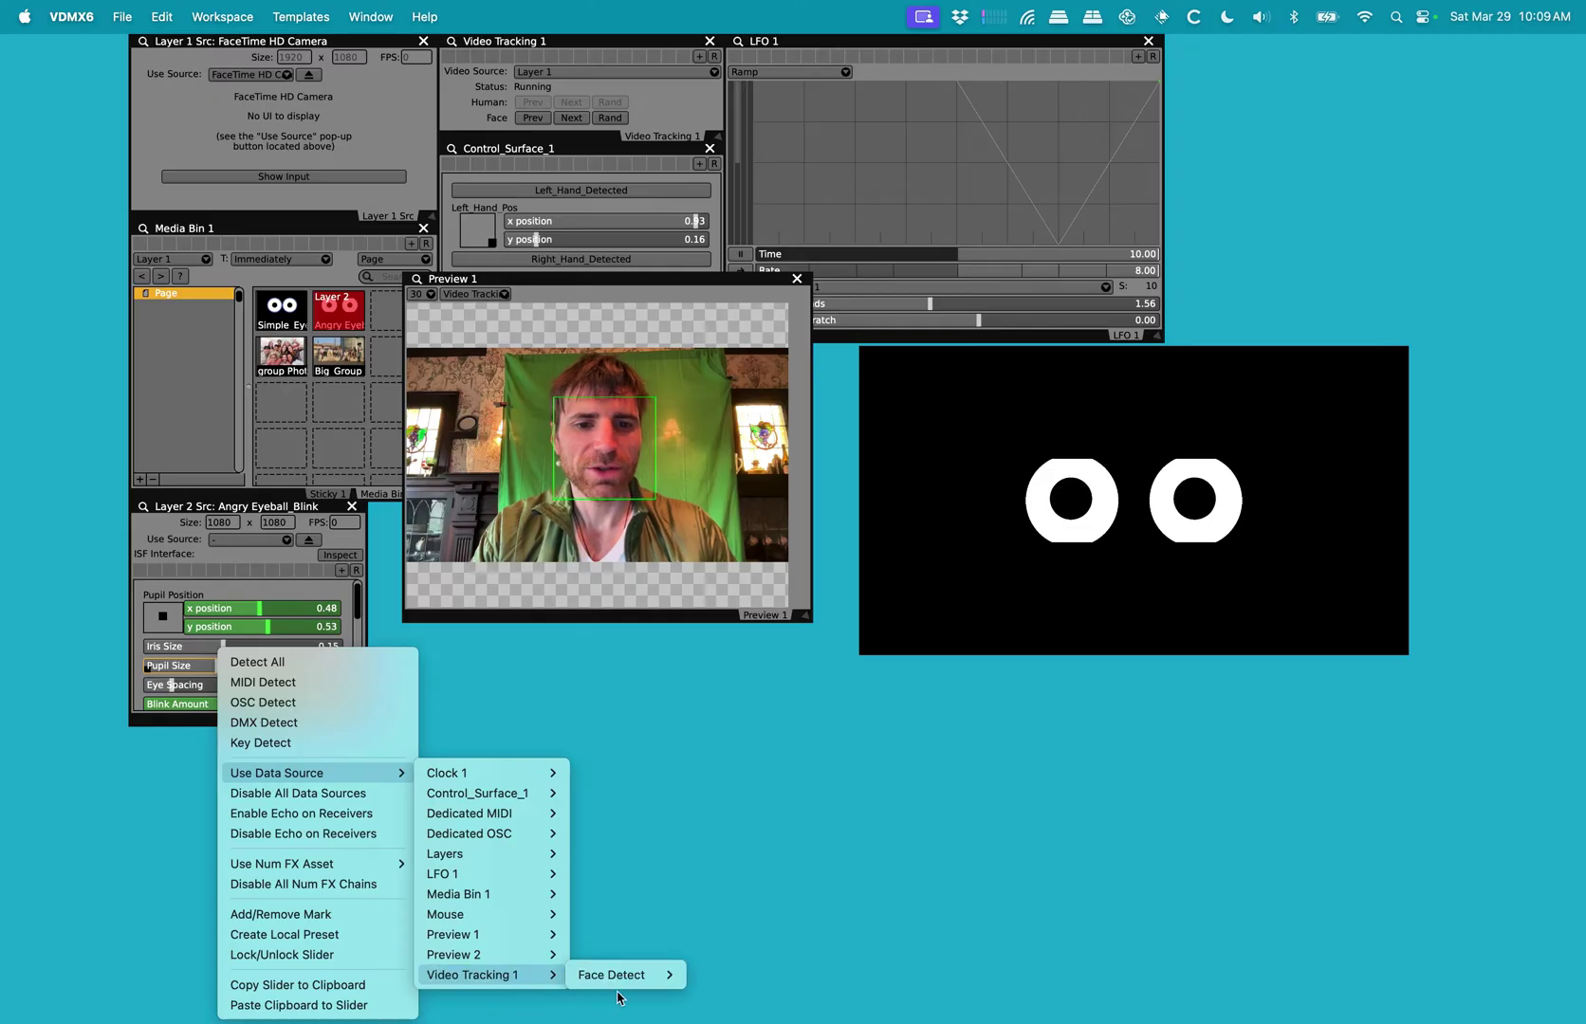
mouse_move(638, 980)
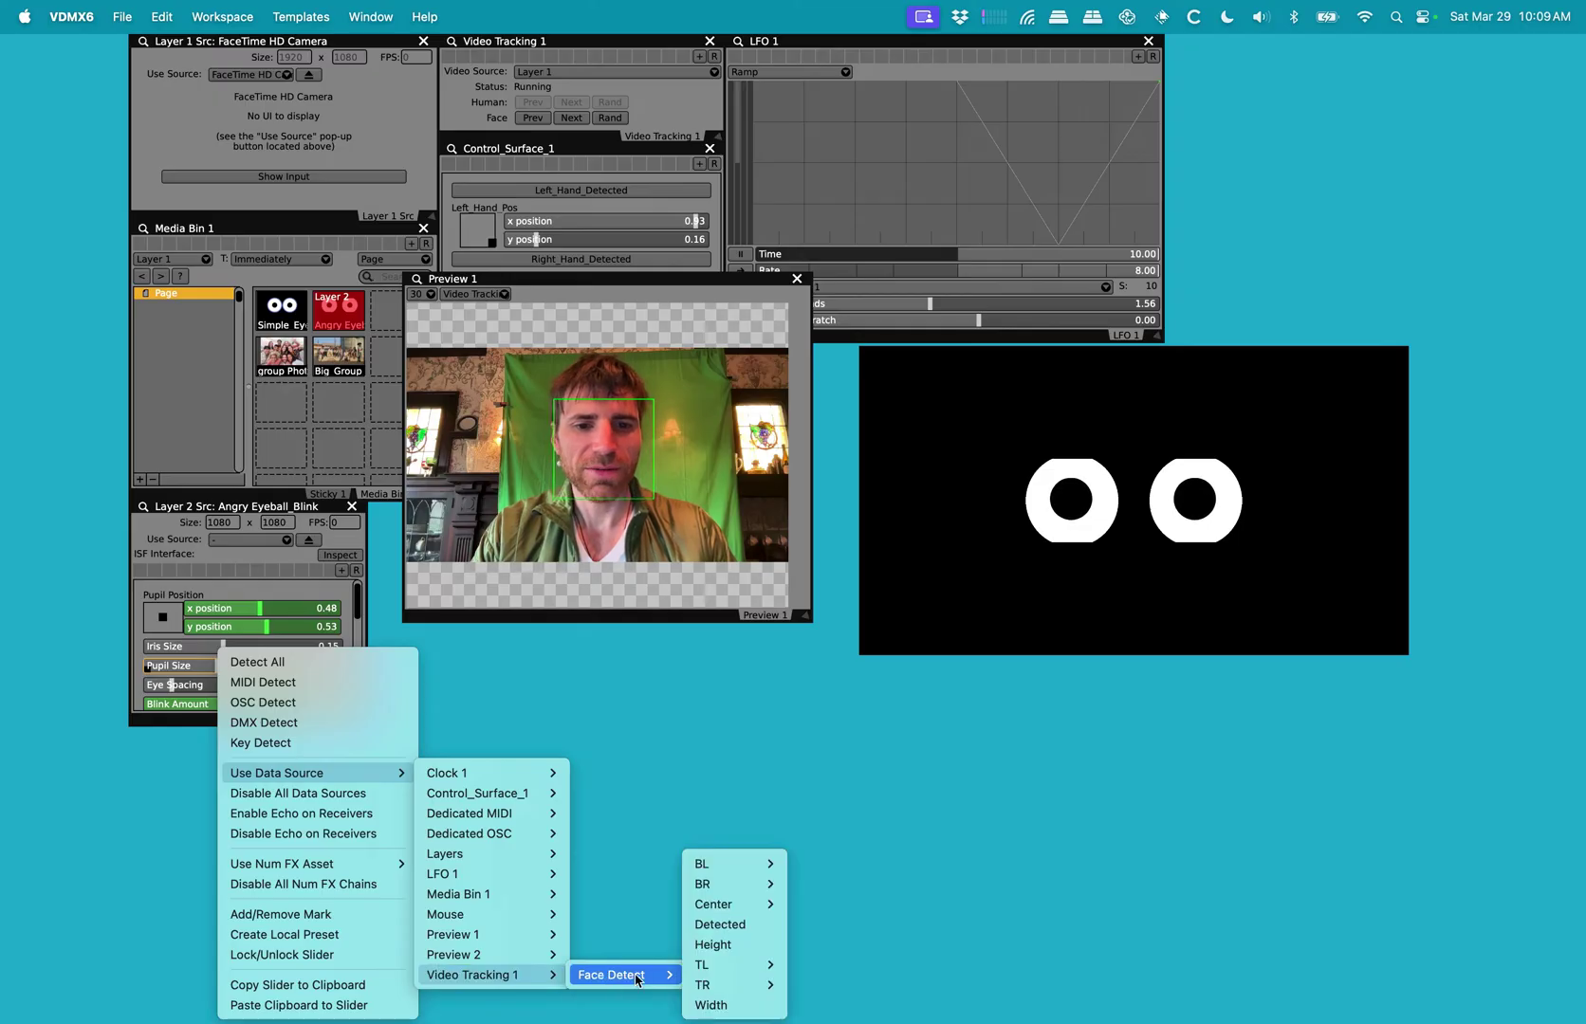
click(736, 1007)
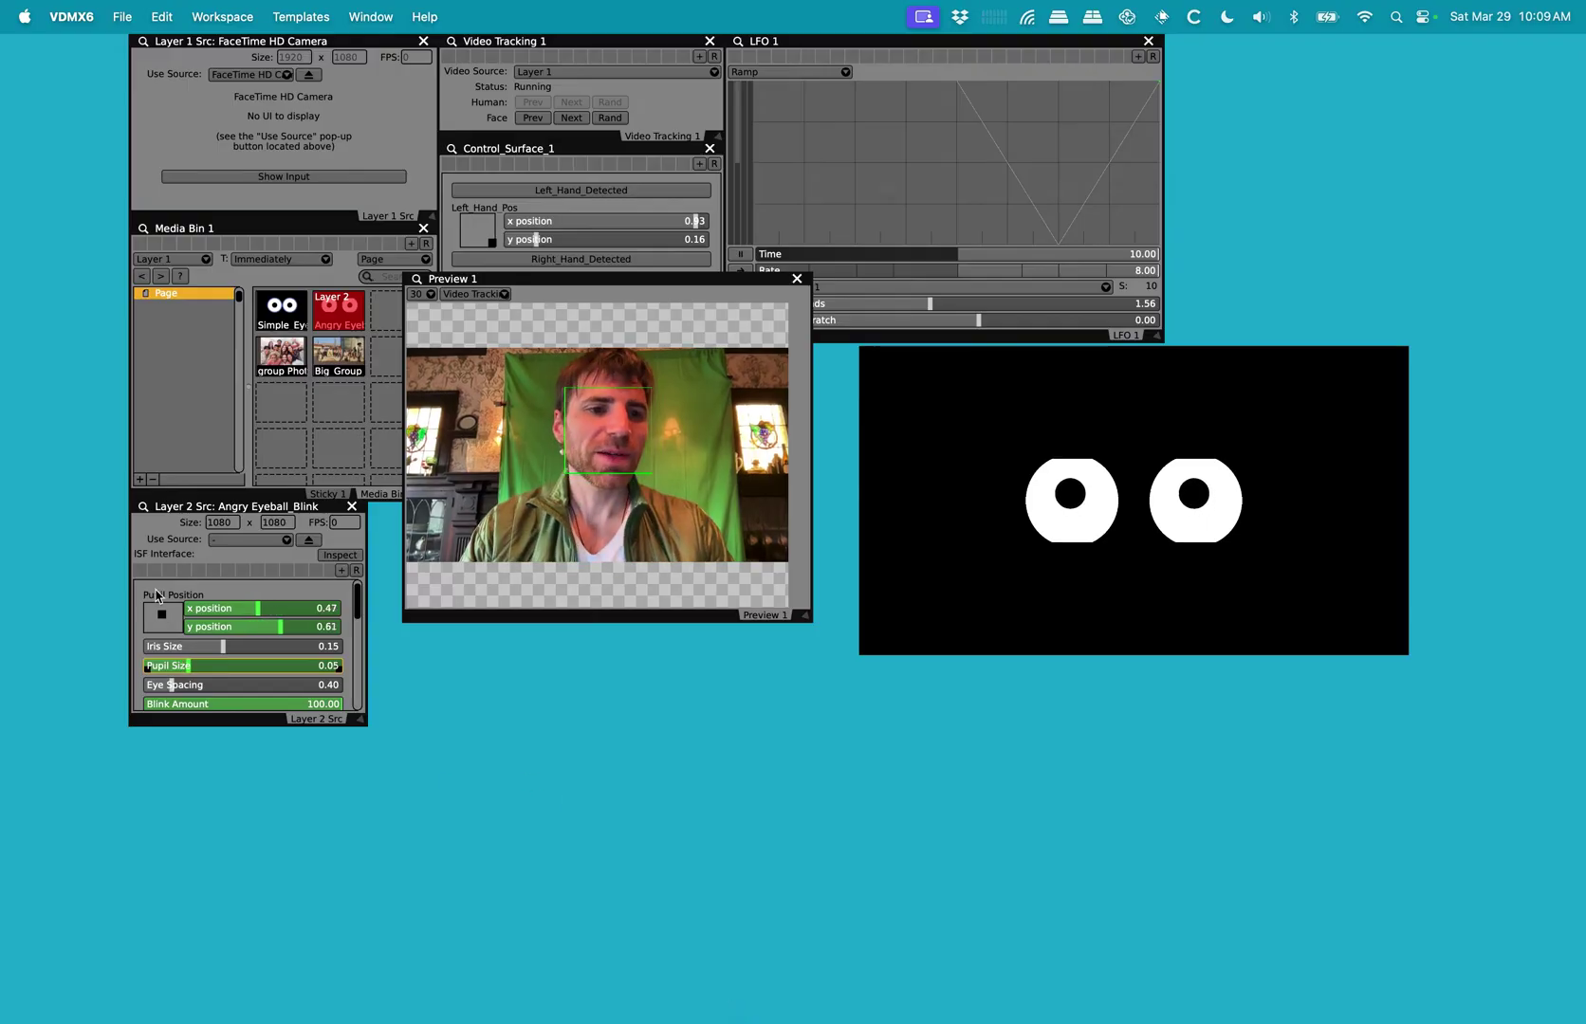
Enlarge the eyeball layer panel and make Pupil Position follow the Face Detect Center.
drag(360, 728, 393, 991)
scroll(394, 828, down, 1)
scroll(395, 806, up, 1)
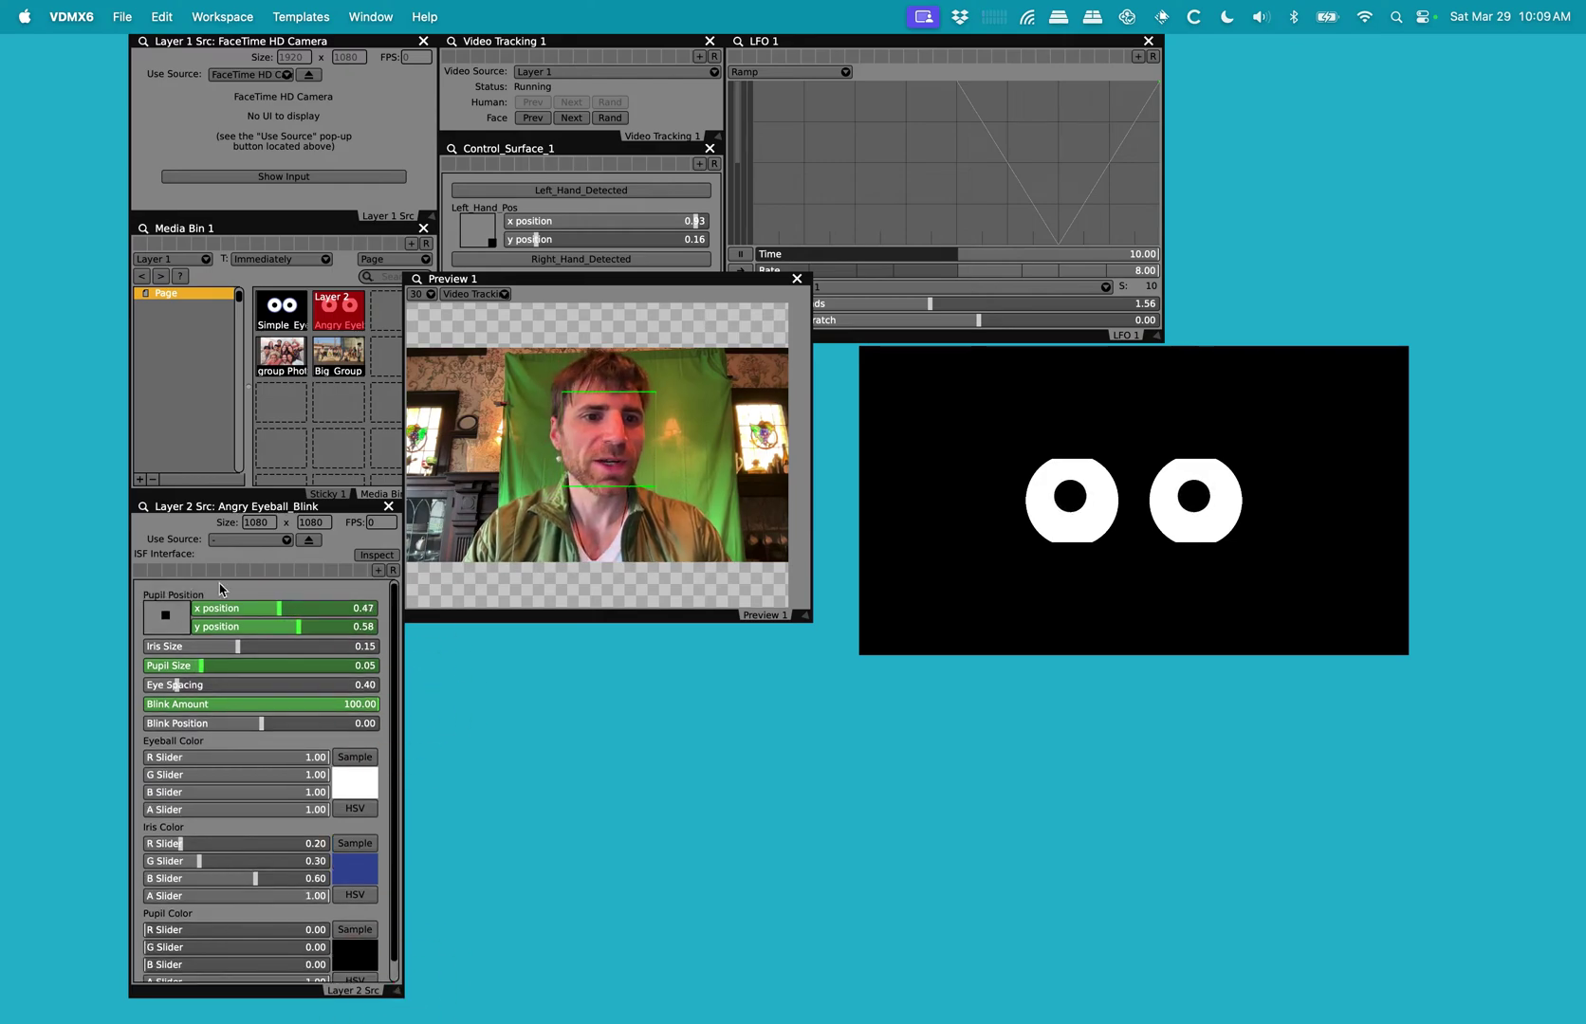
right_click(161, 623)
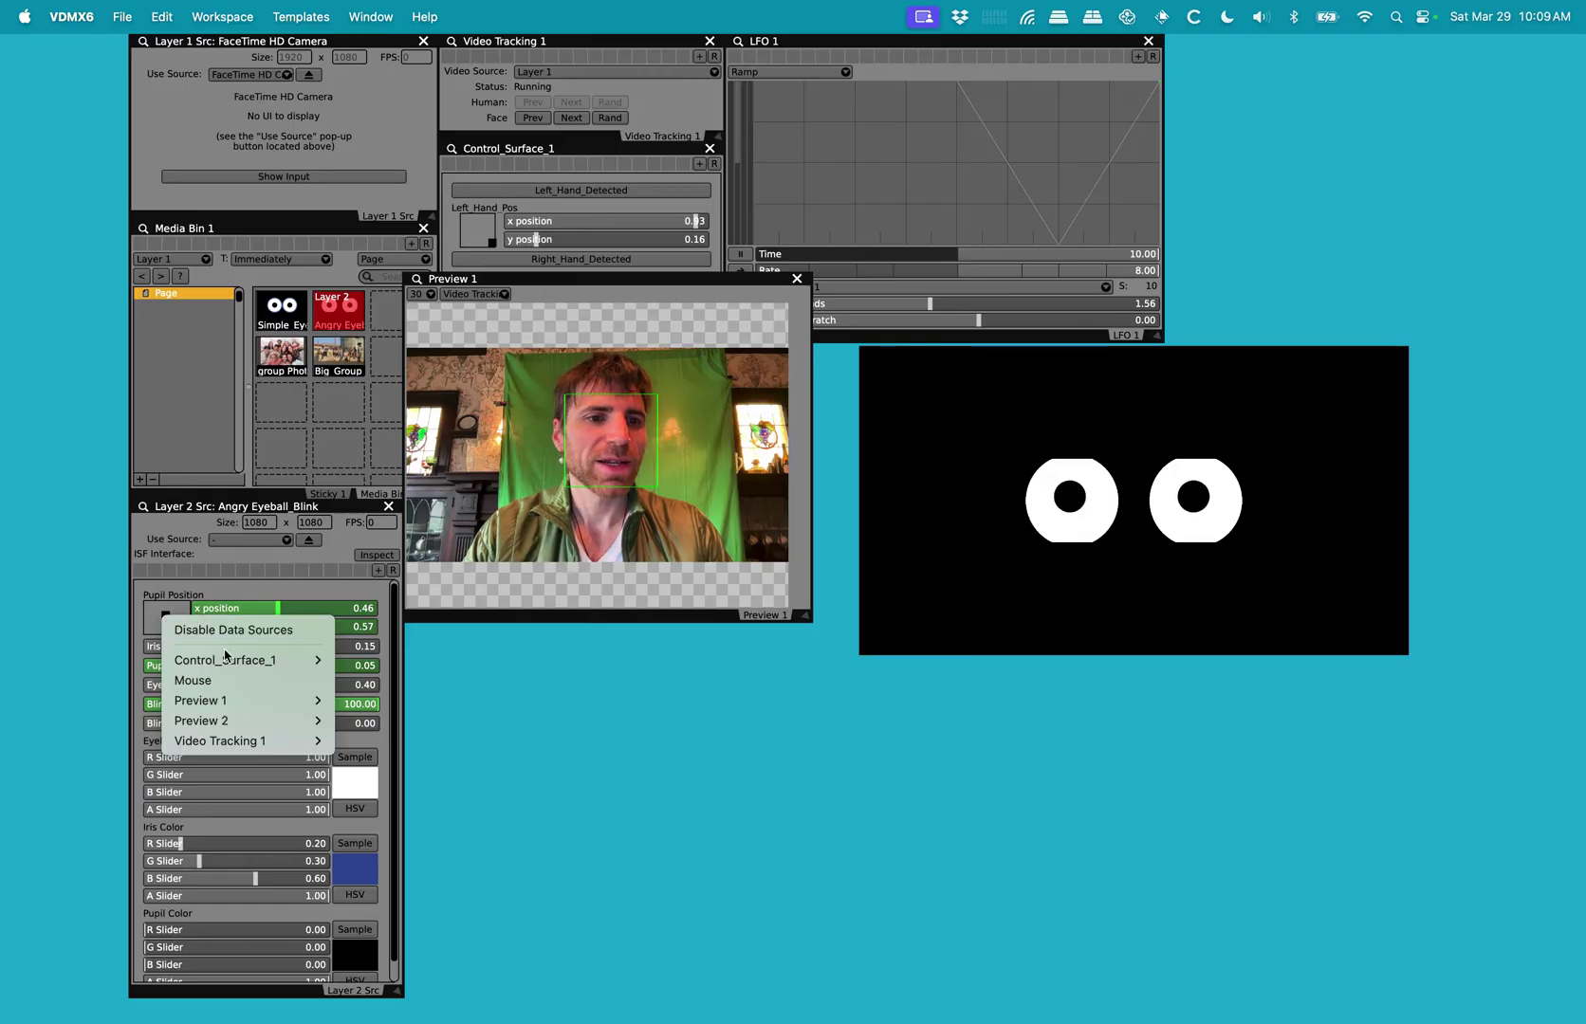
mouse_move(274, 746)
mouse_move(399, 741)
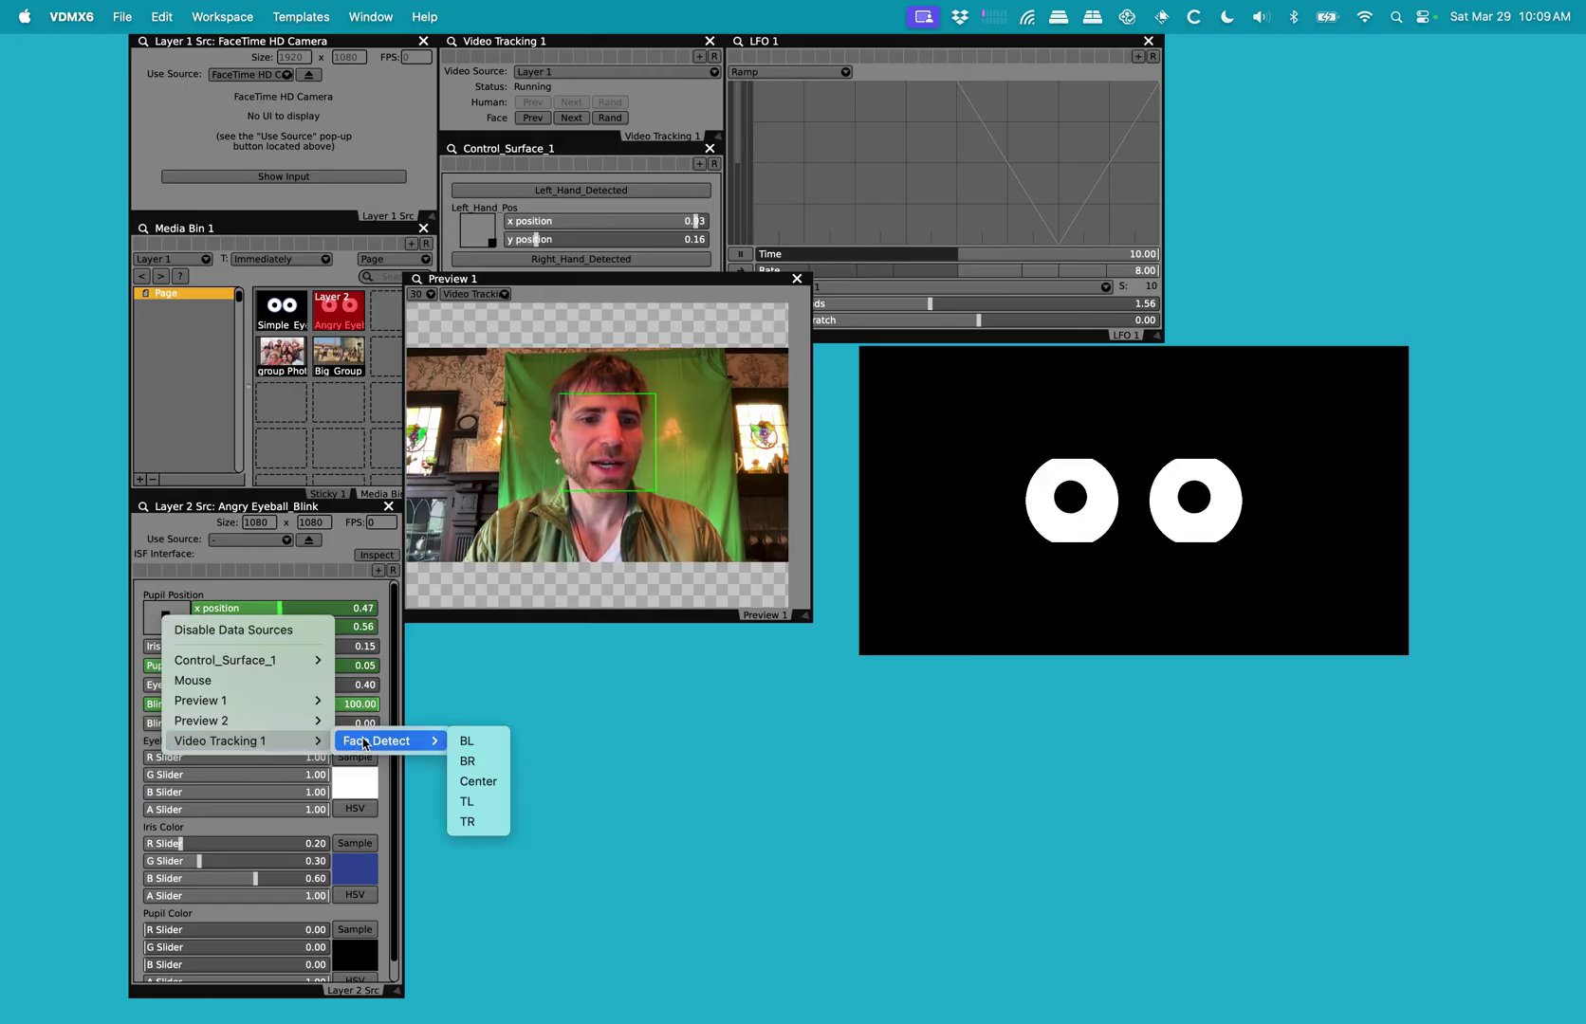
click(482, 780)
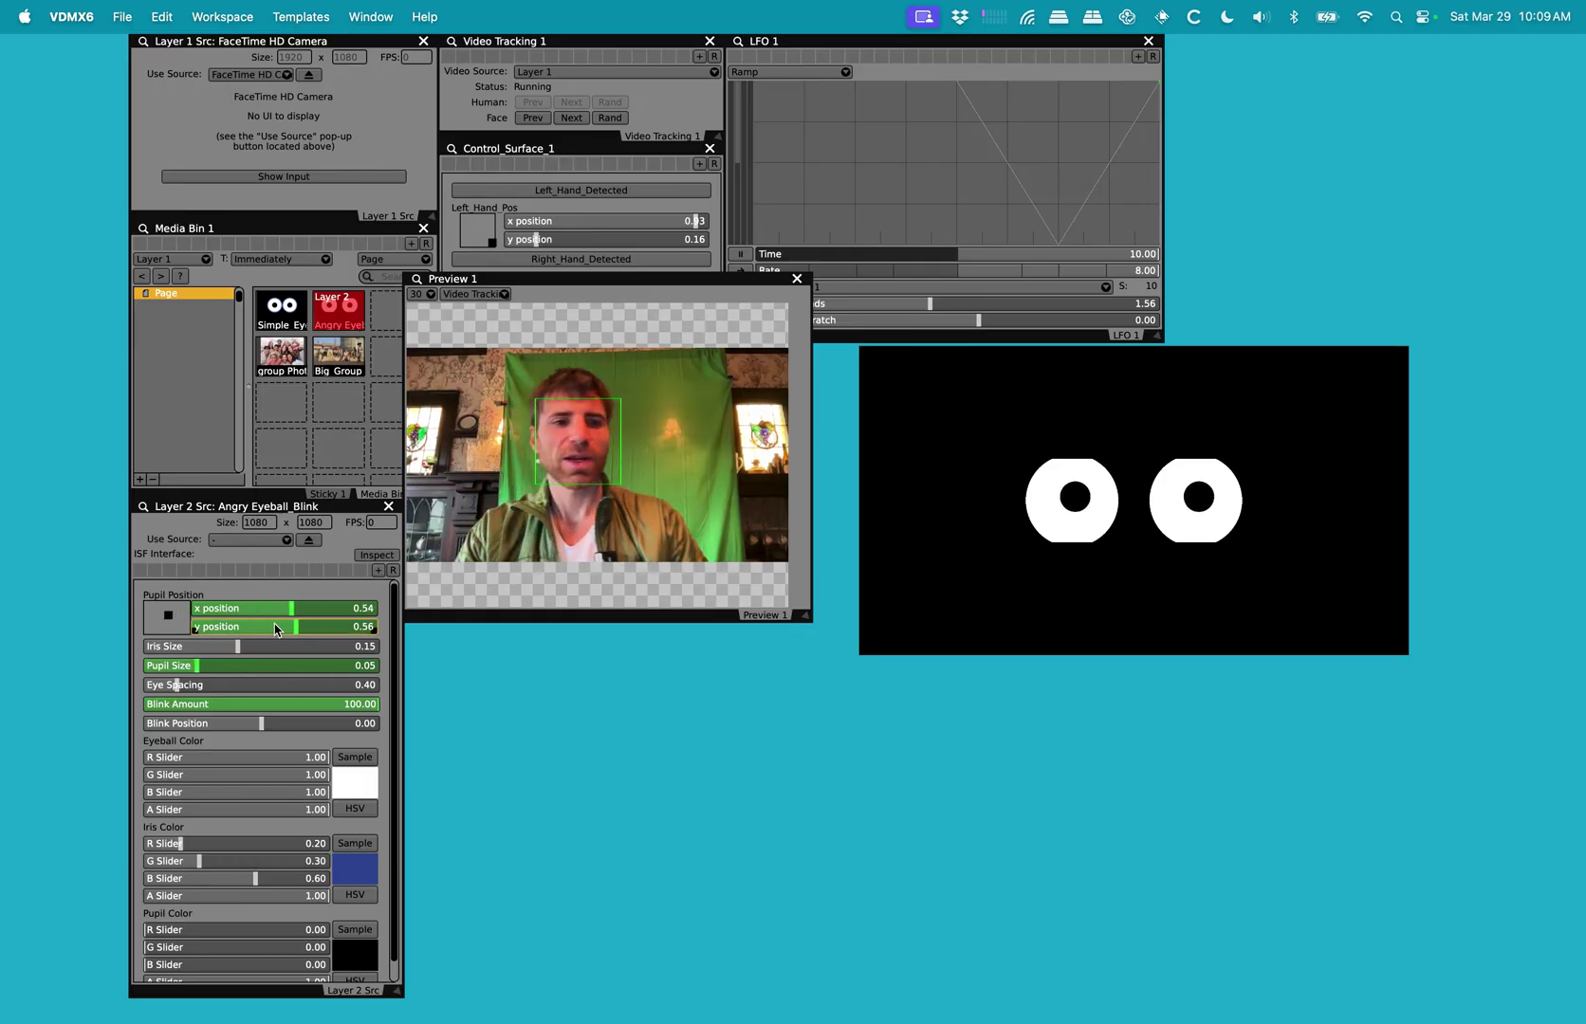
key(super+2)
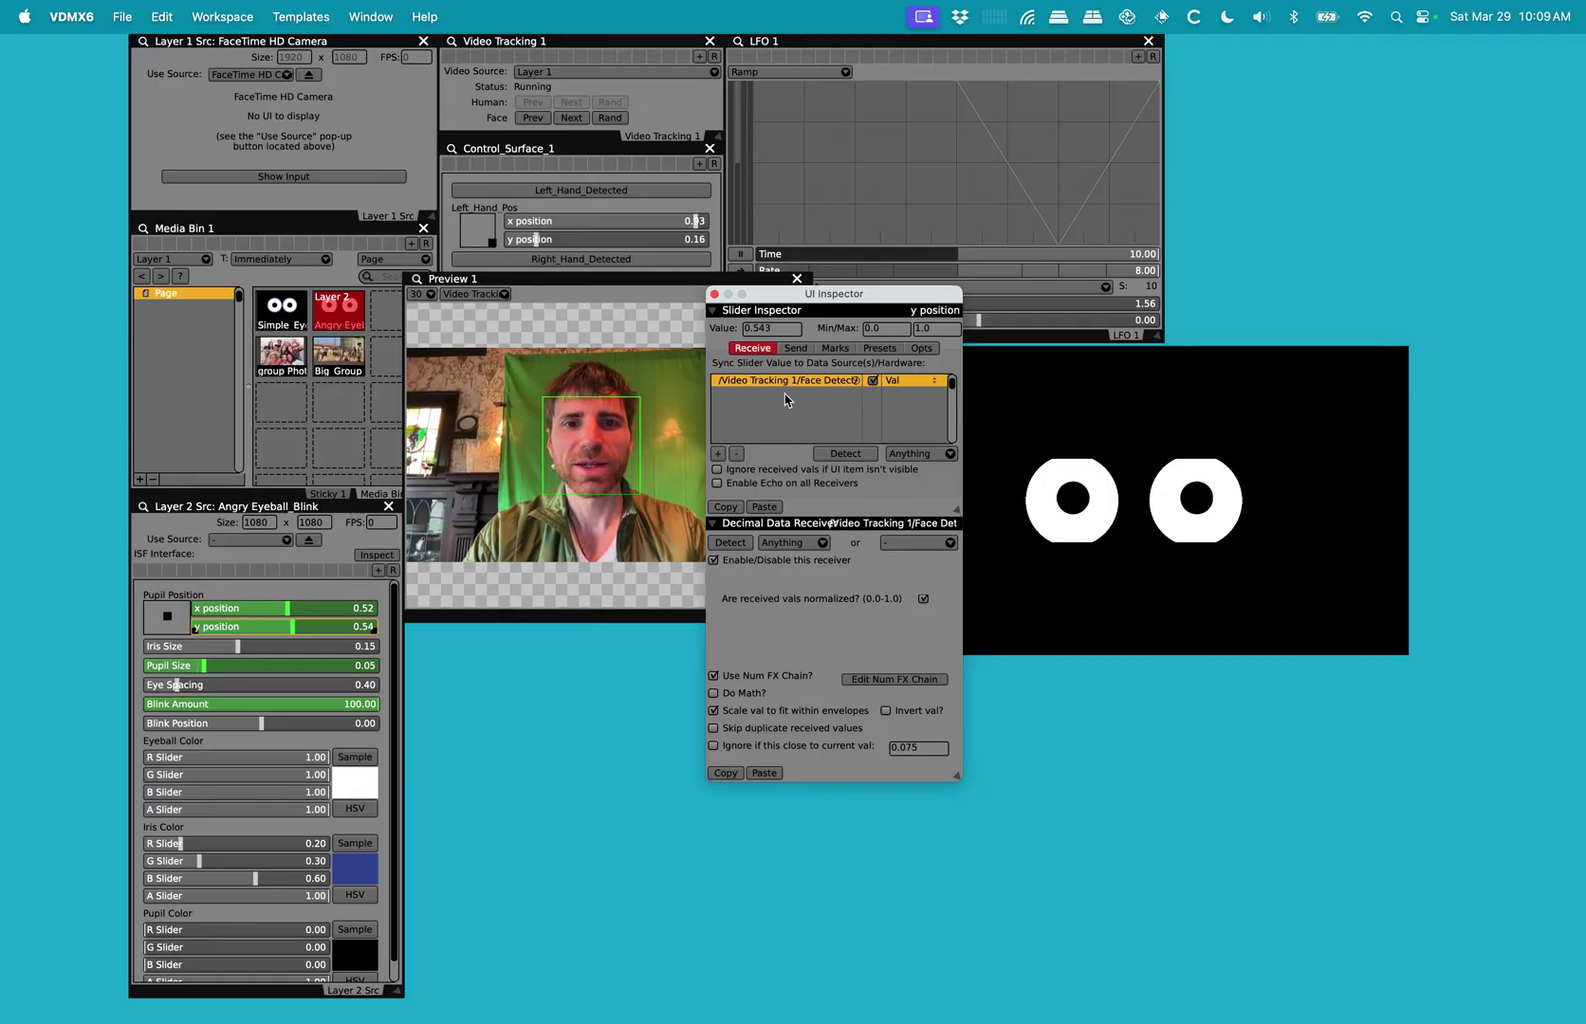
Compare pupil x position's 'Invert val?' on and off, leave it checked, then inspect Pupil Size.
click(272, 609)
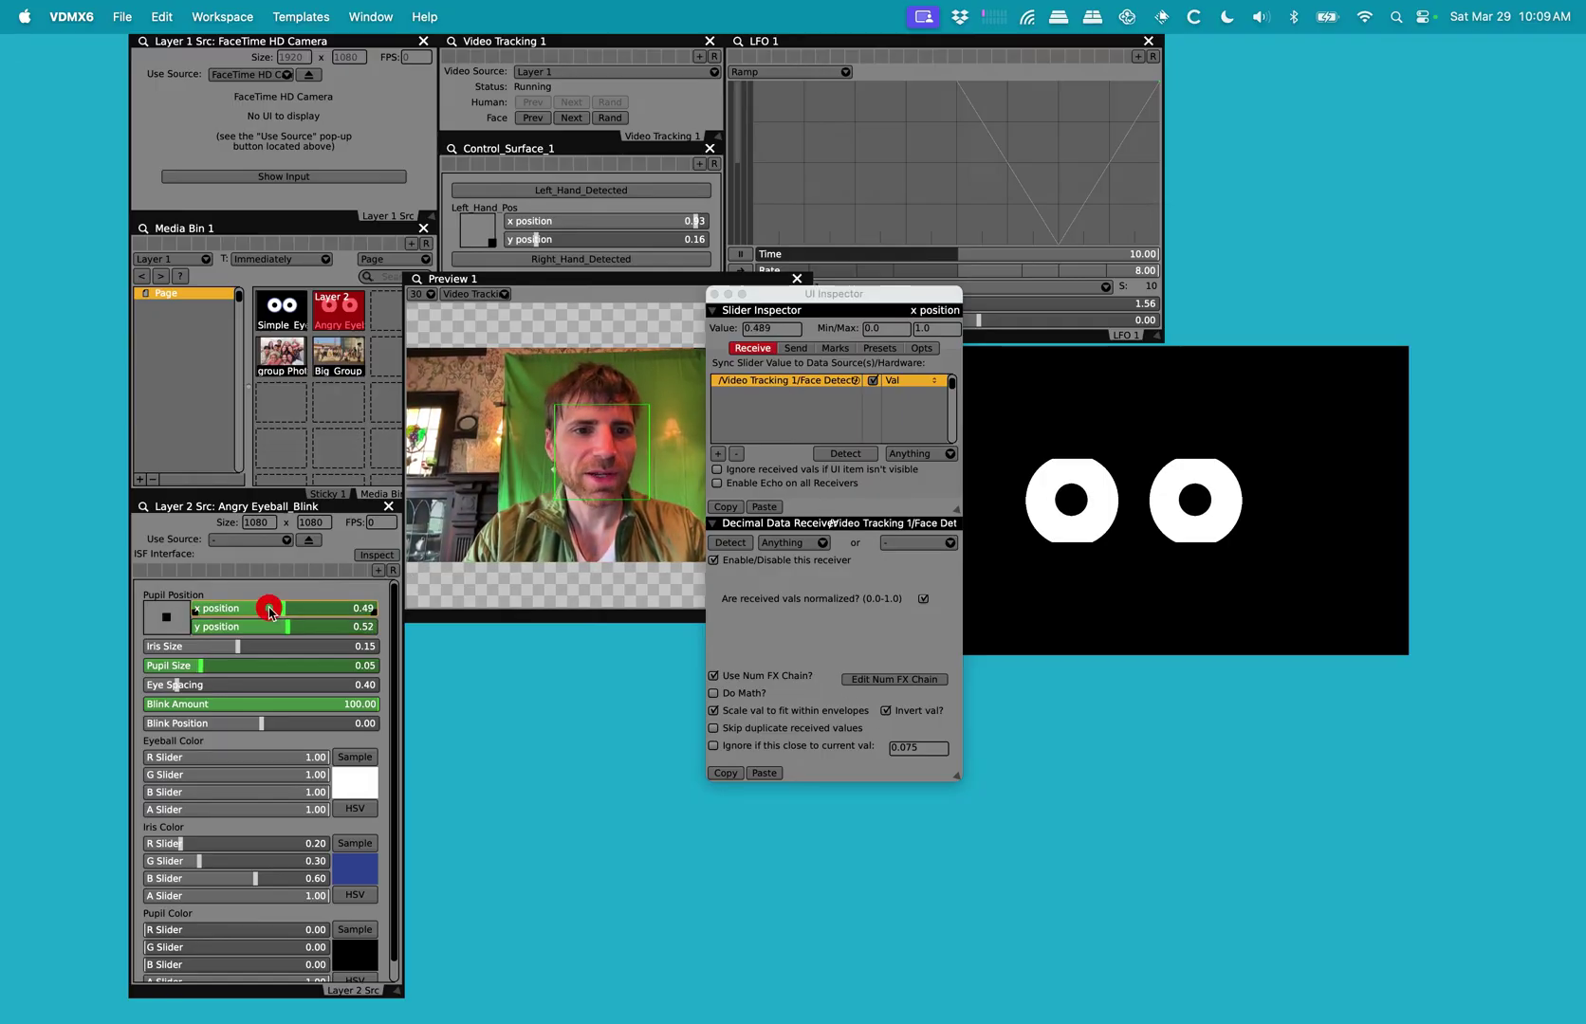
click(887, 712)
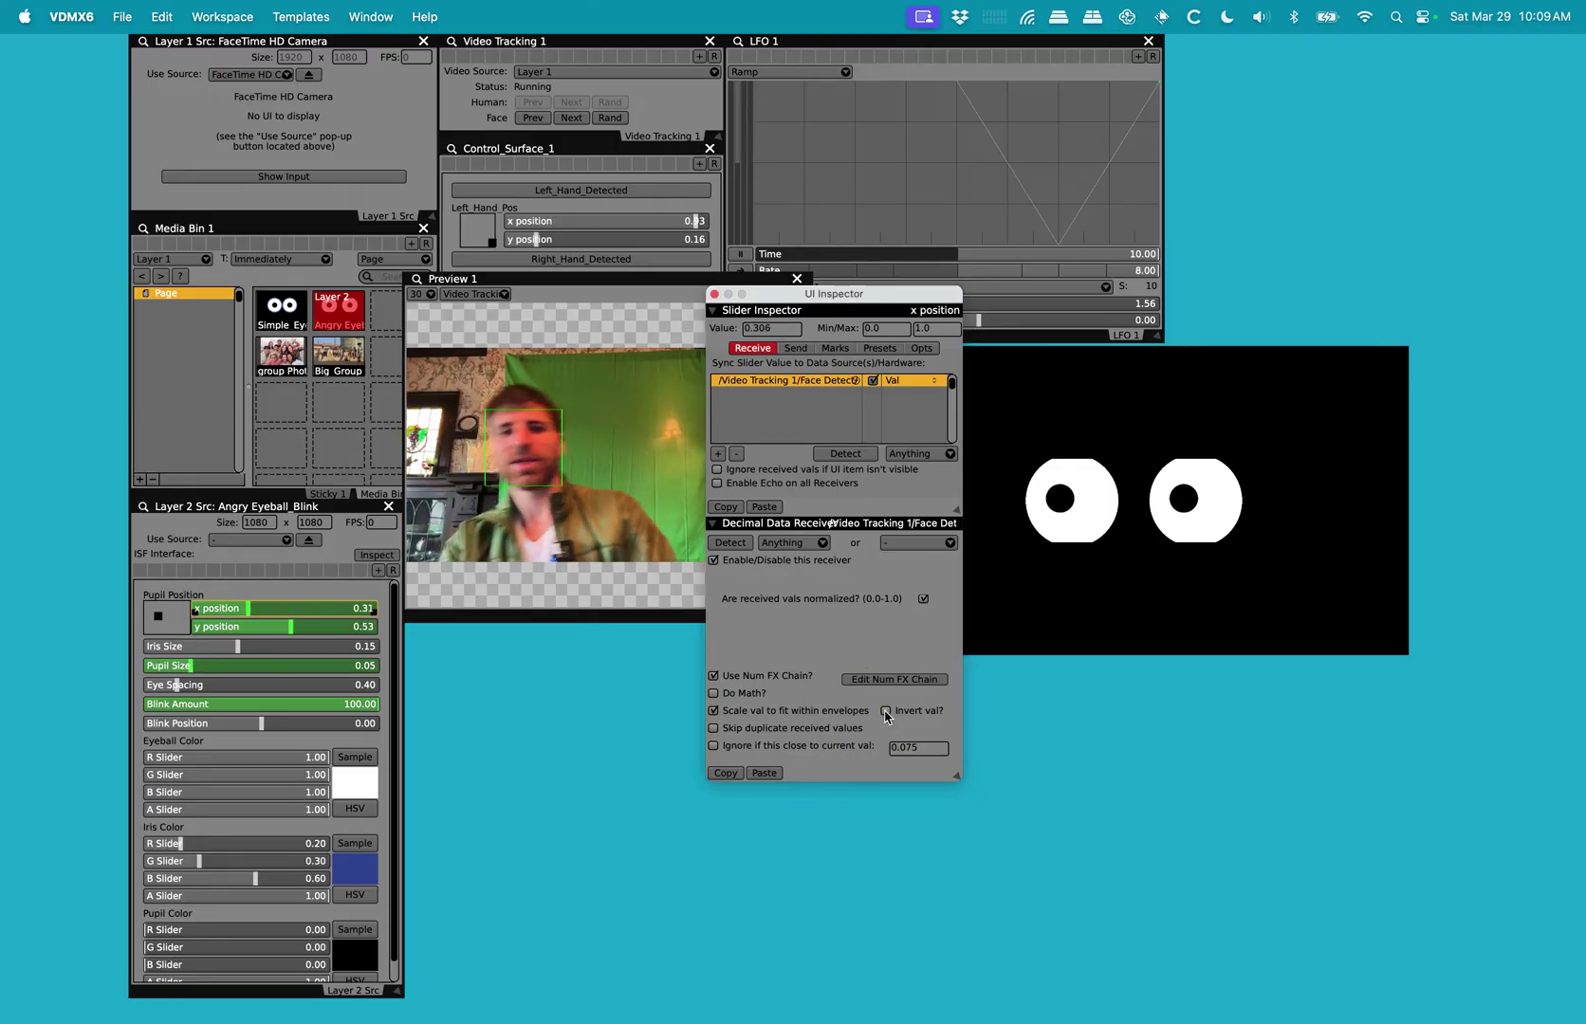
click(887, 712)
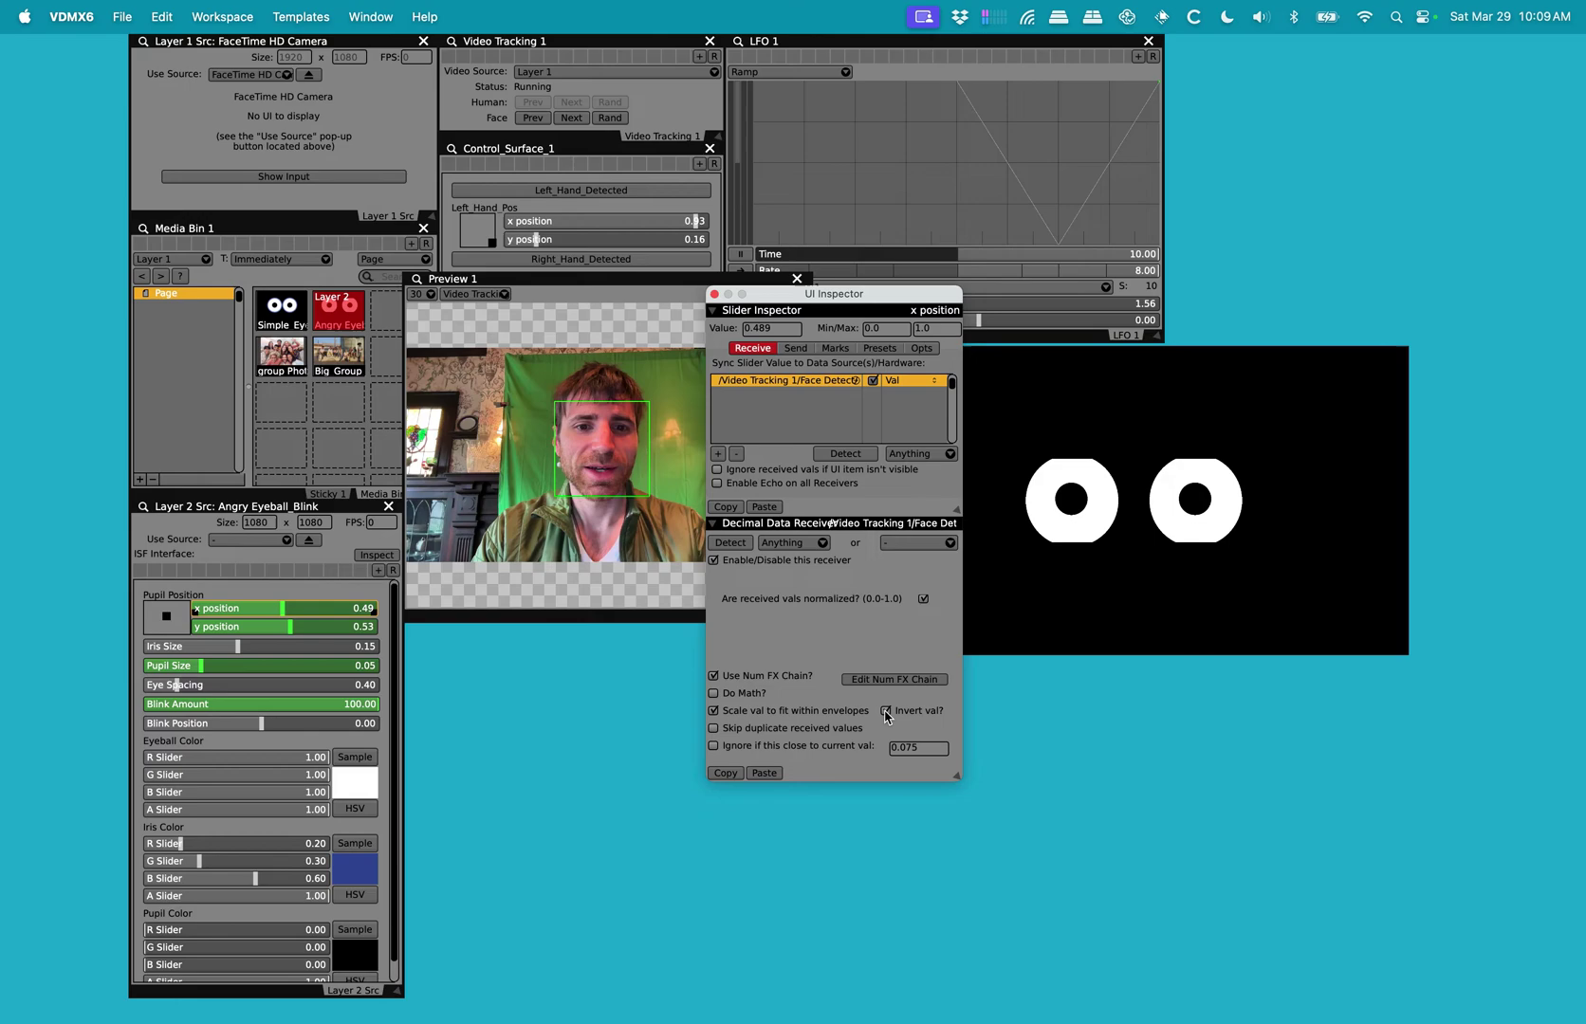
click(887, 712)
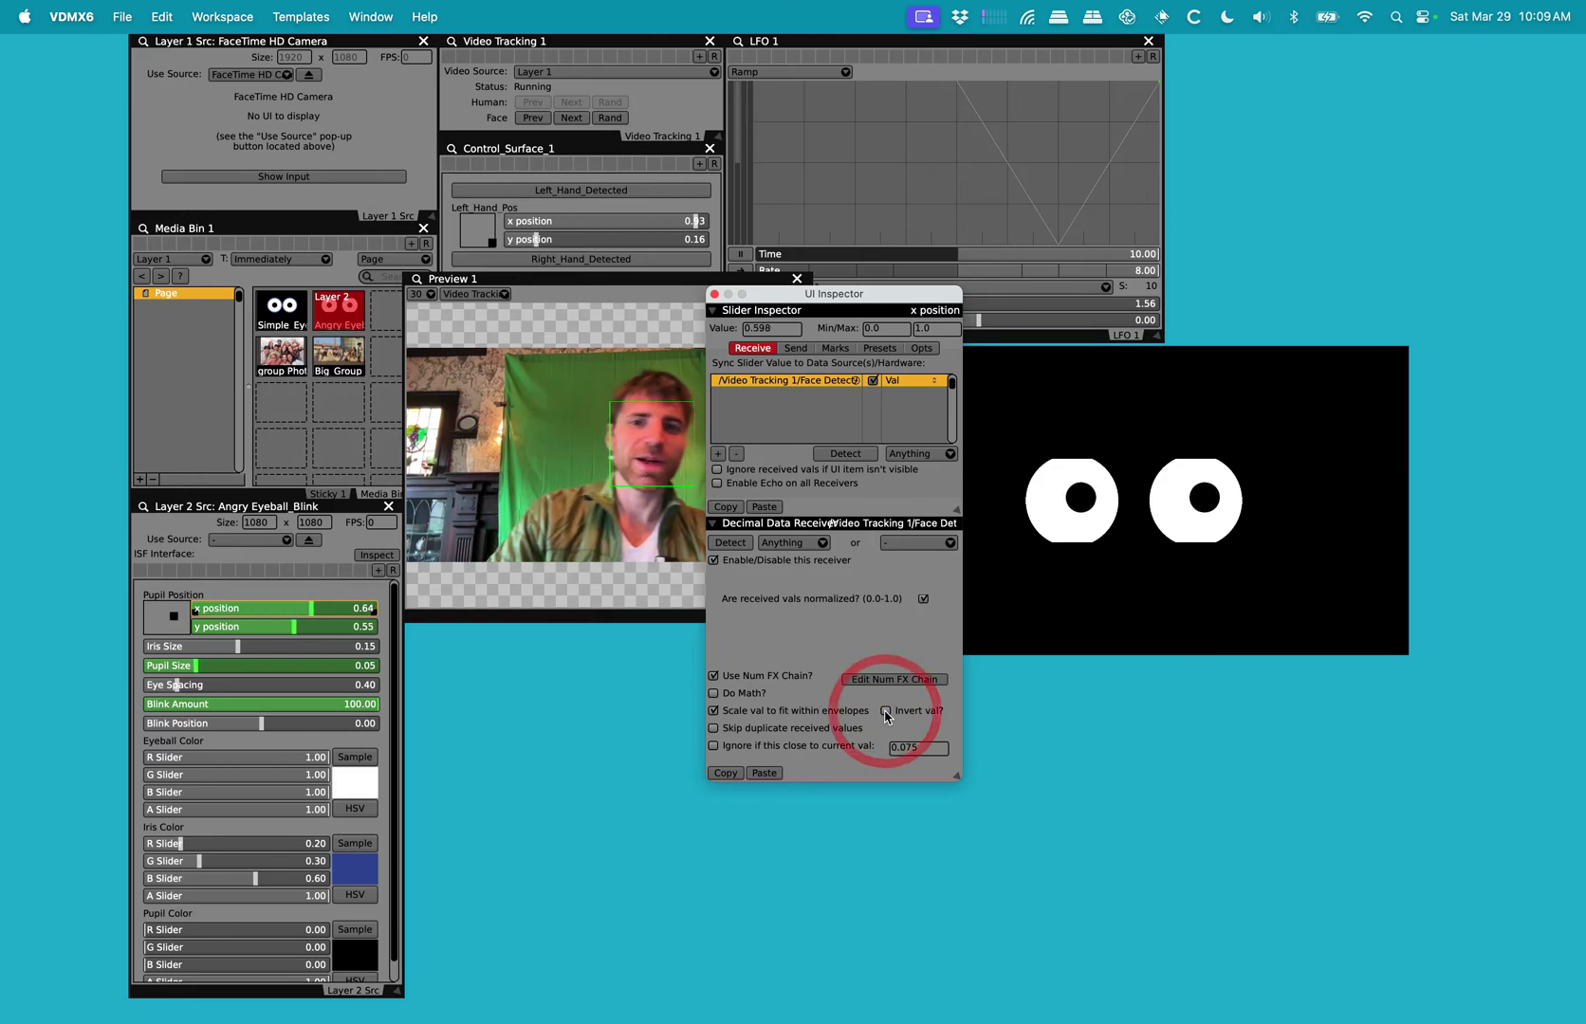
click(886, 712)
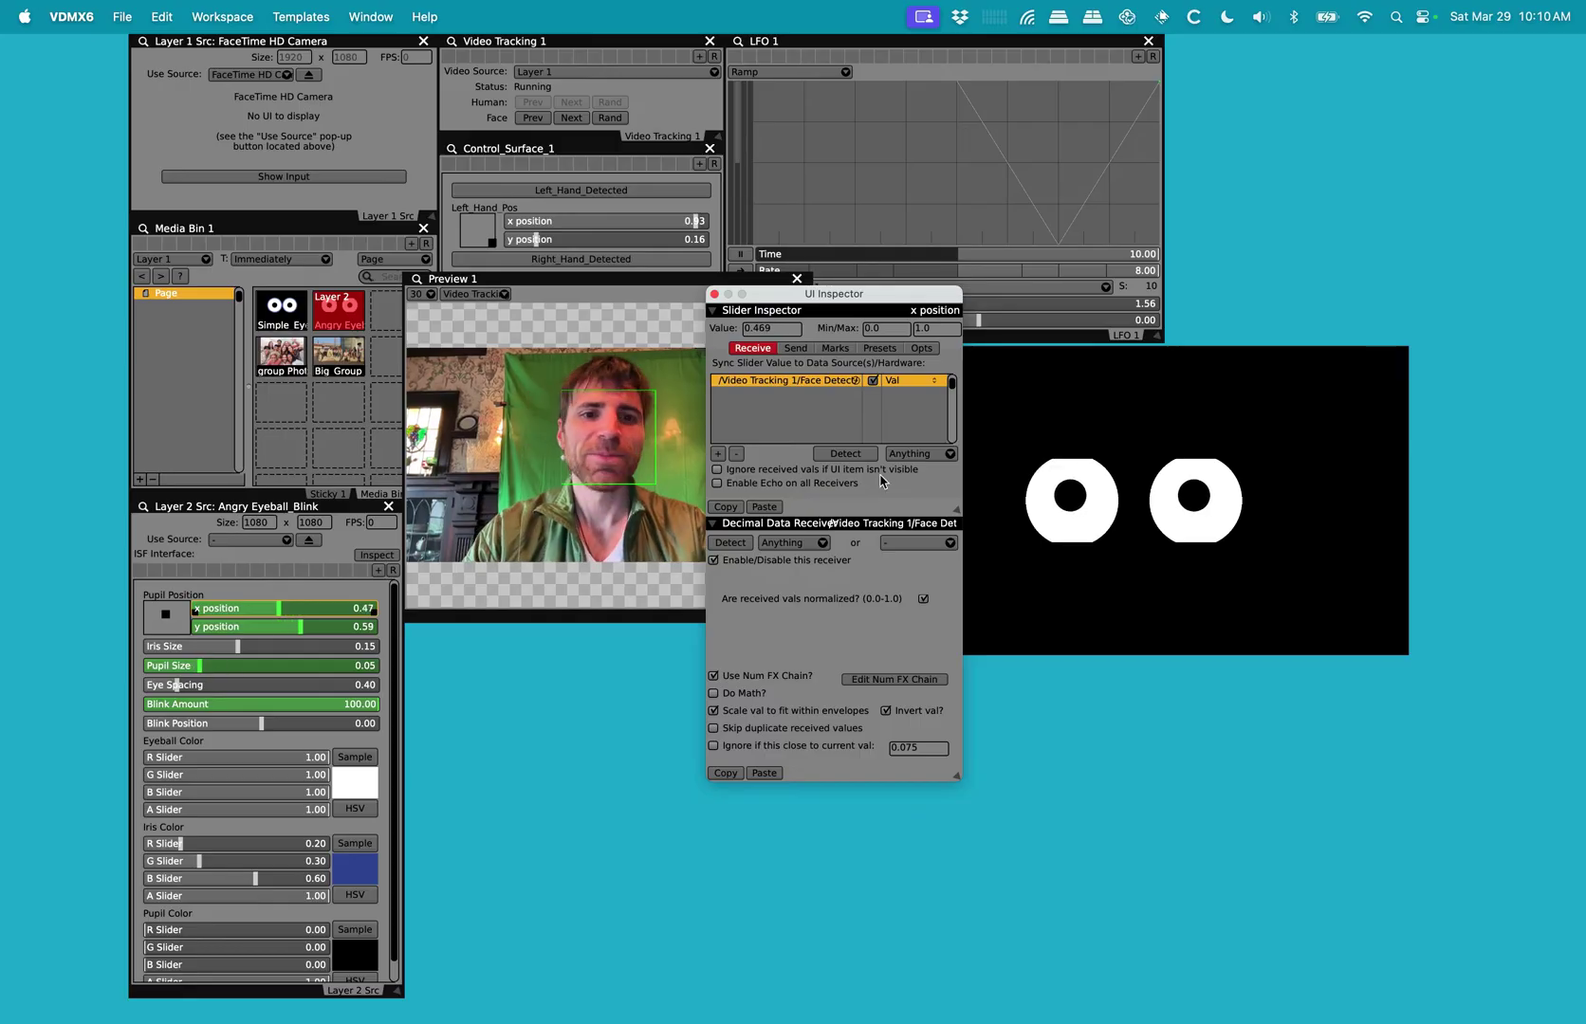
click(242, 671)
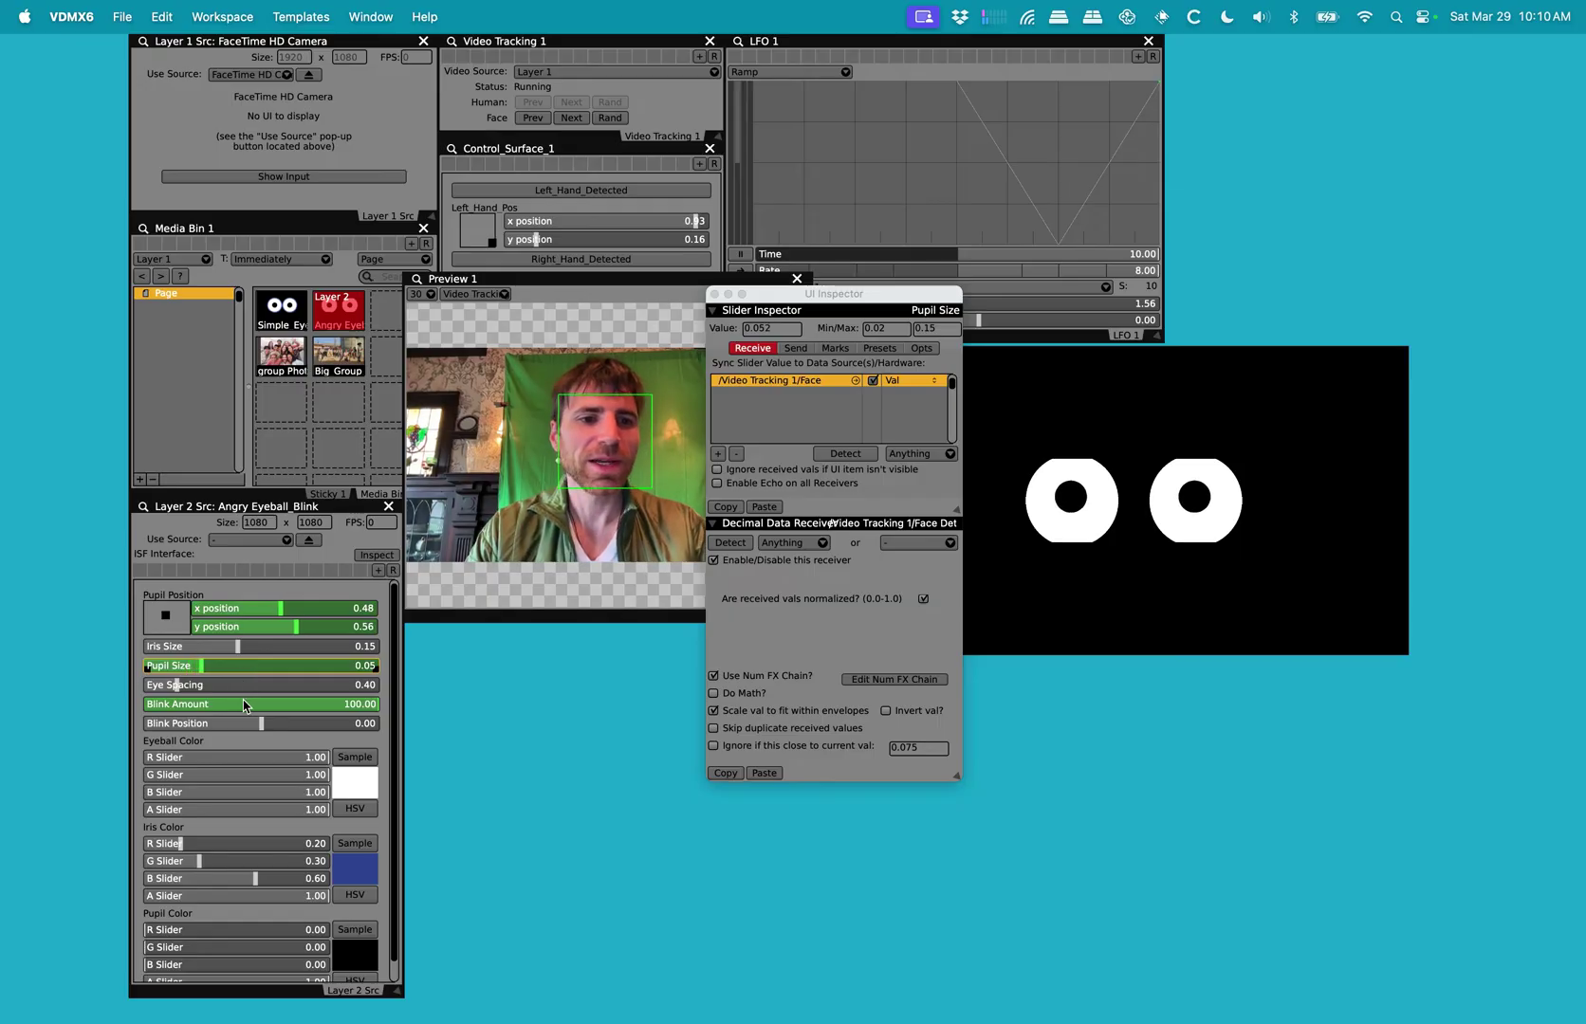
Close the slider settings and enable Hand Detect with Publish Preview in Video Tracking 1 options.
key(super+2)
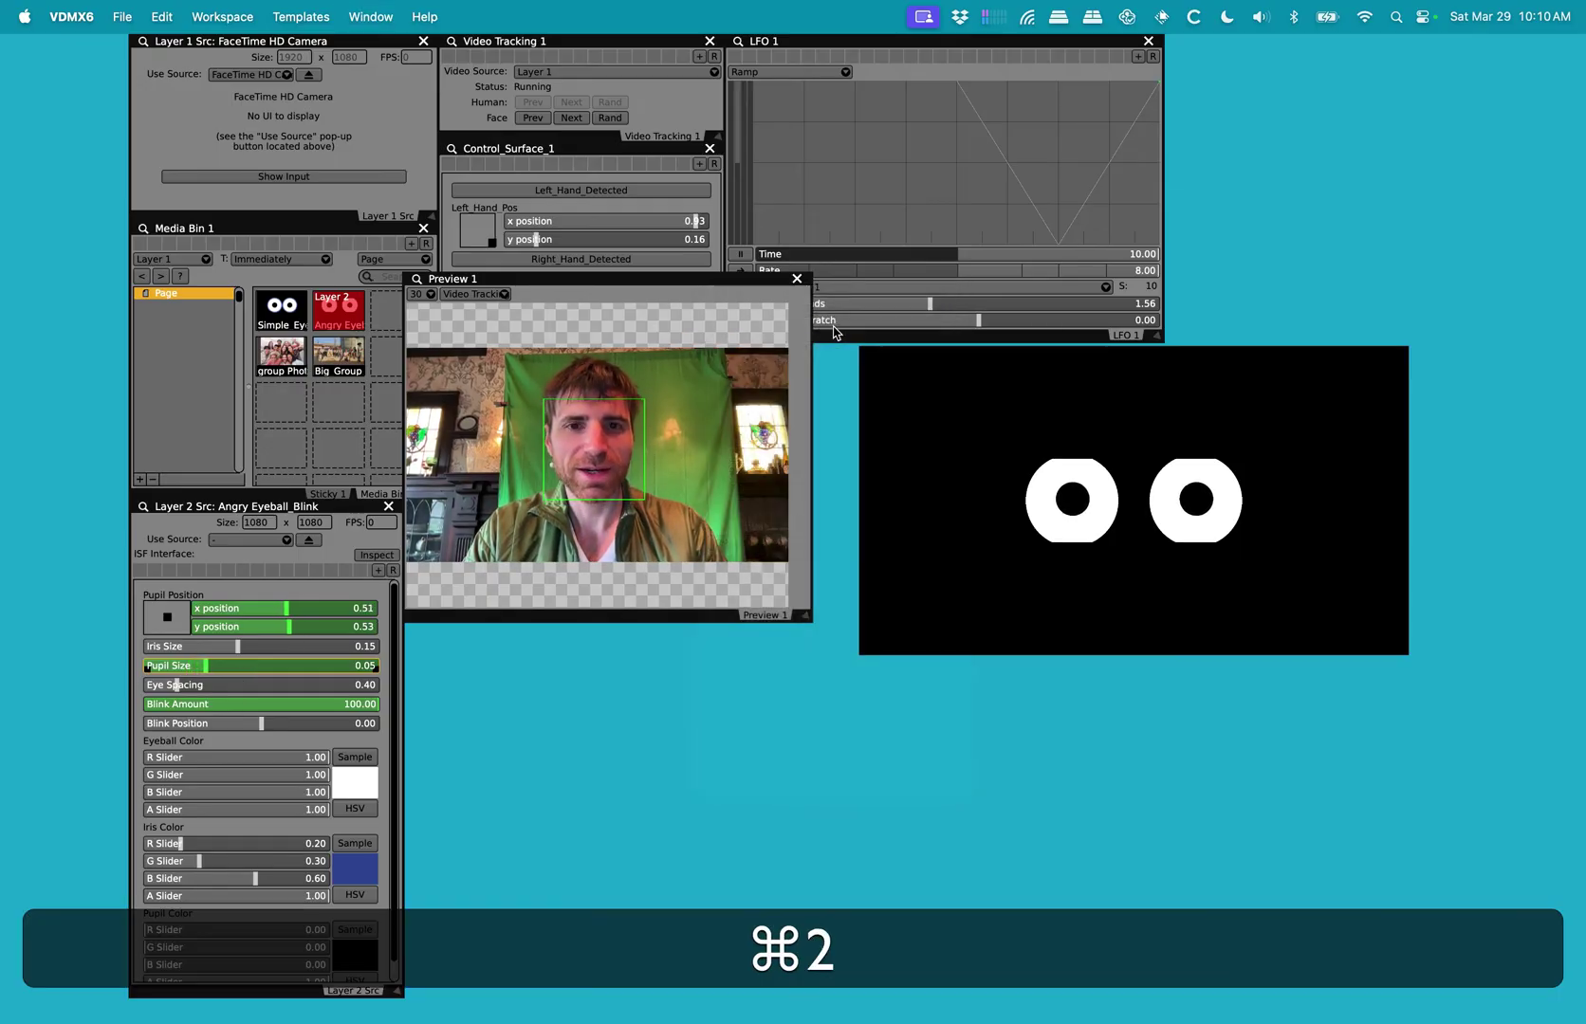
key(super+i)
click(882, 193)
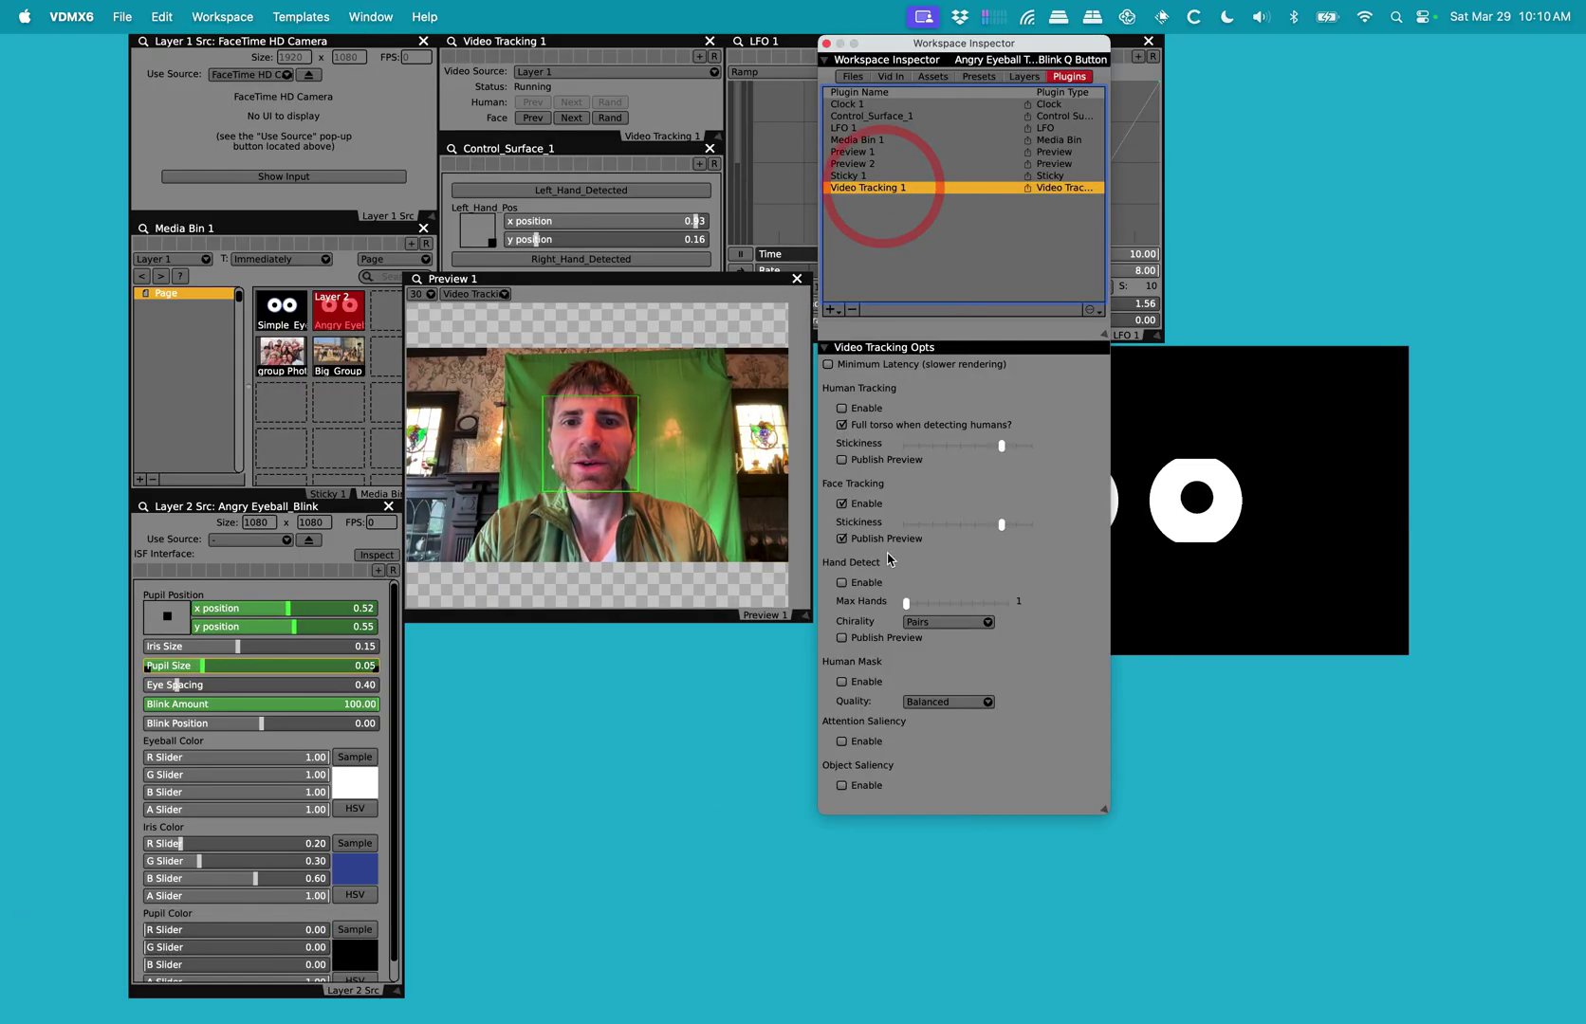
click(842, 582)
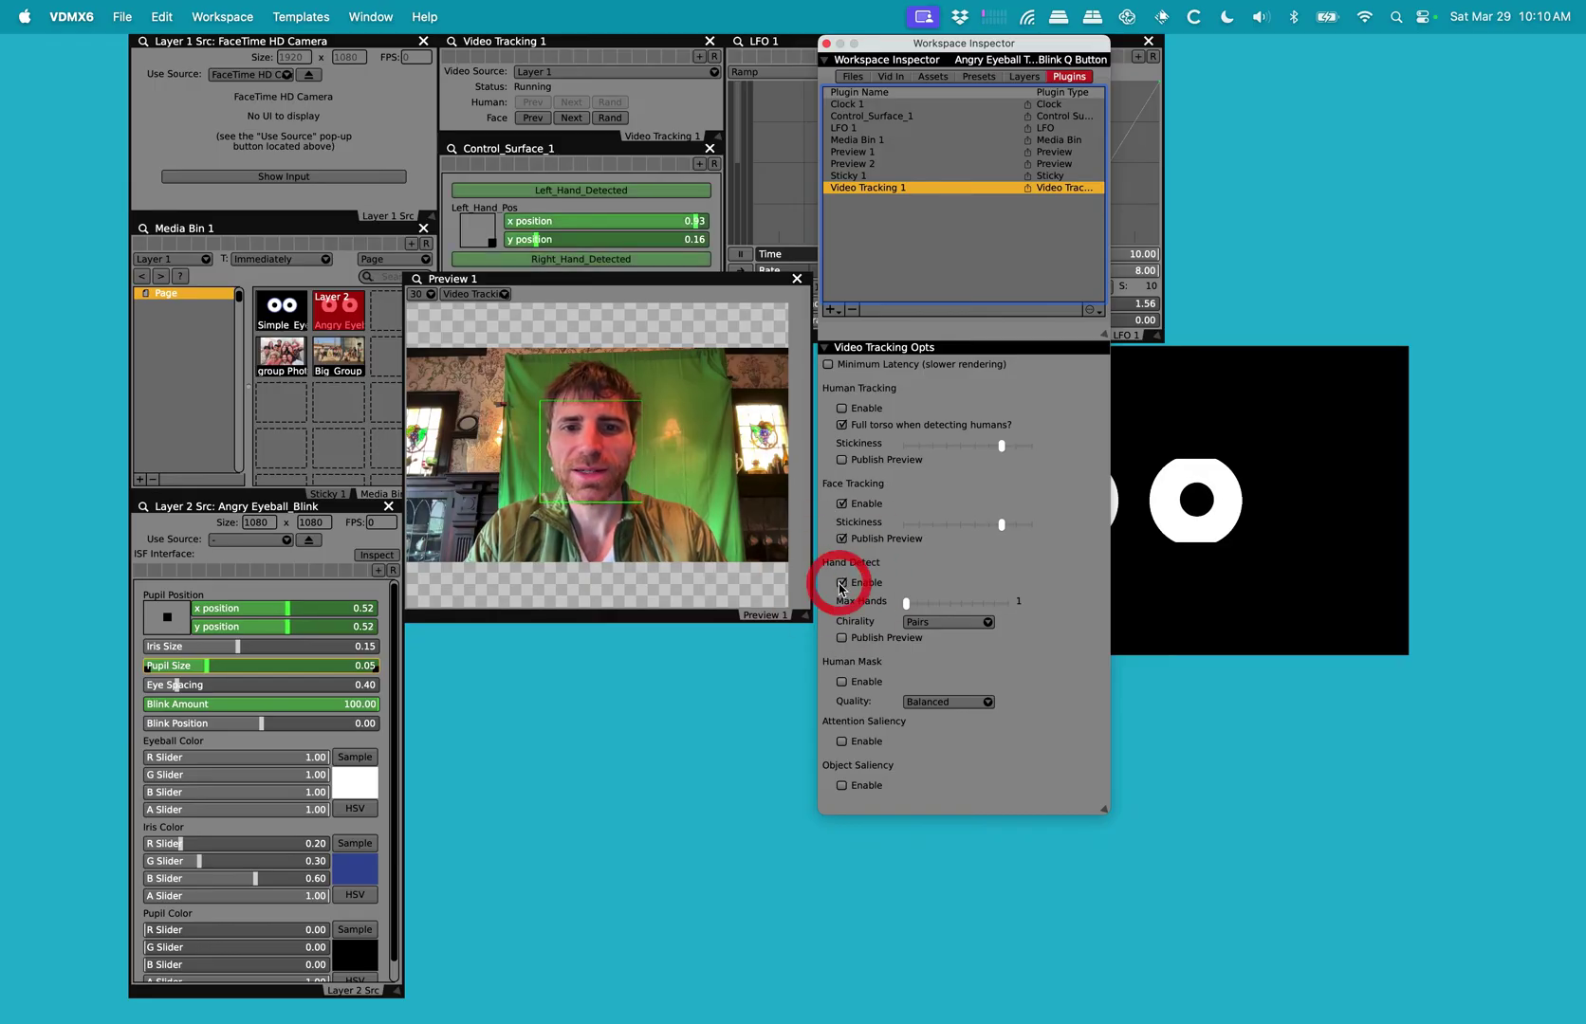
click(841, 637)
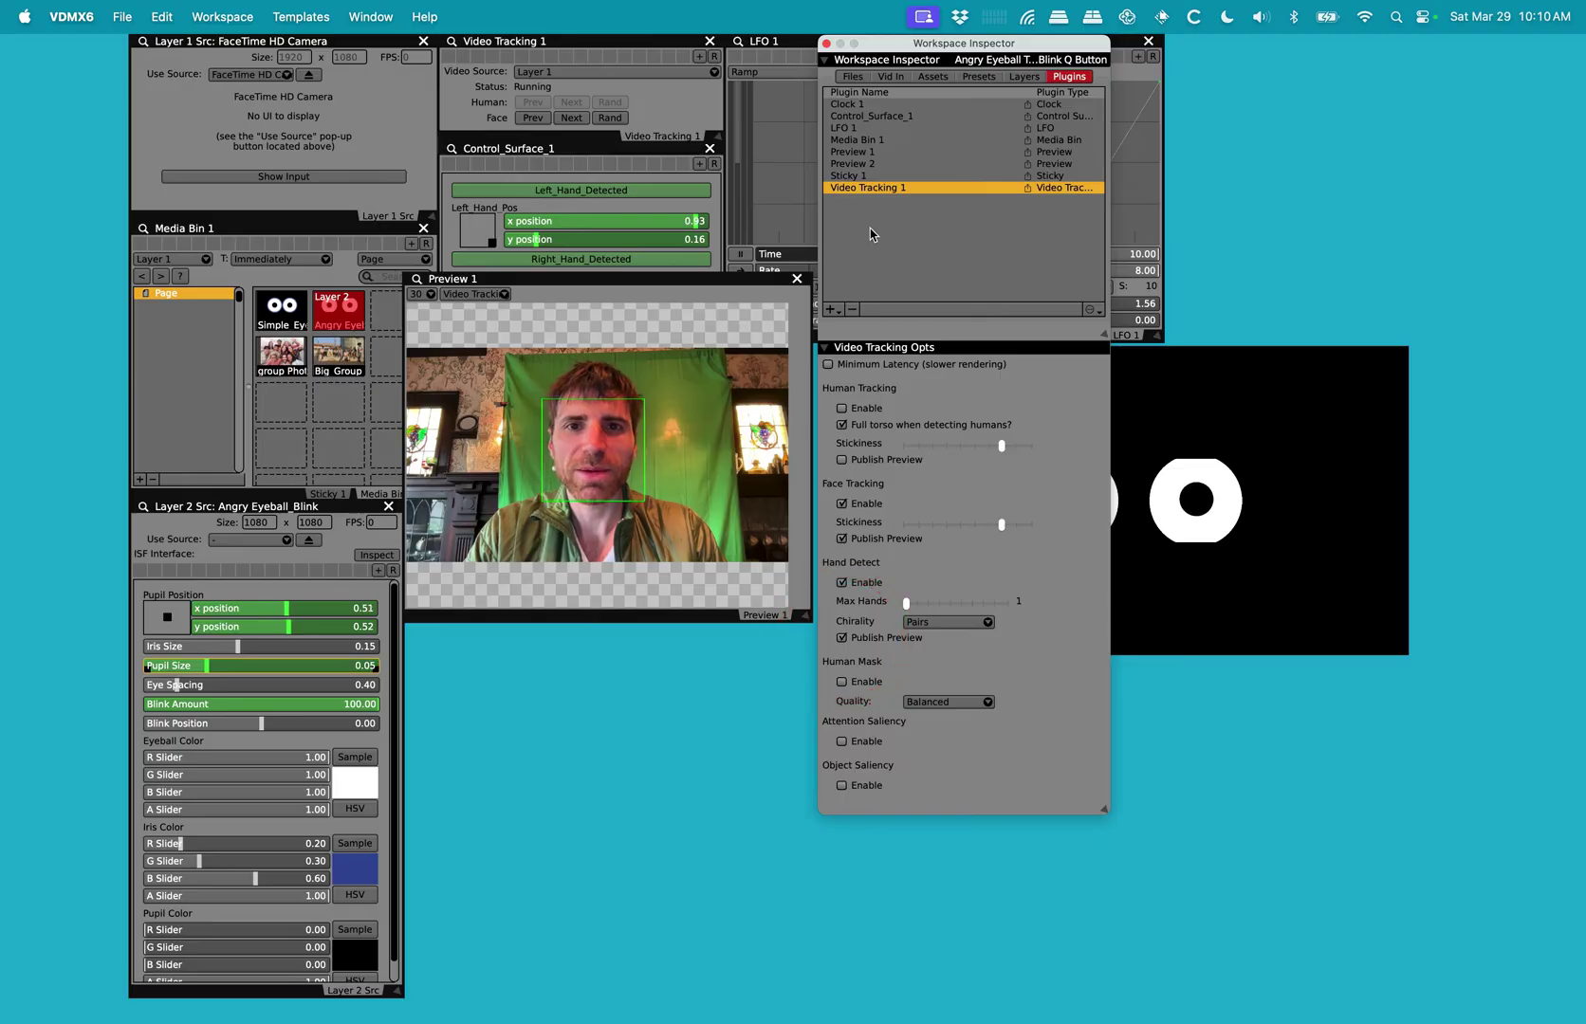
Close the Inspector and set Preview 1's source to Video Tracking 1- Hand Detect.
key(super+i)
click(500, 294)
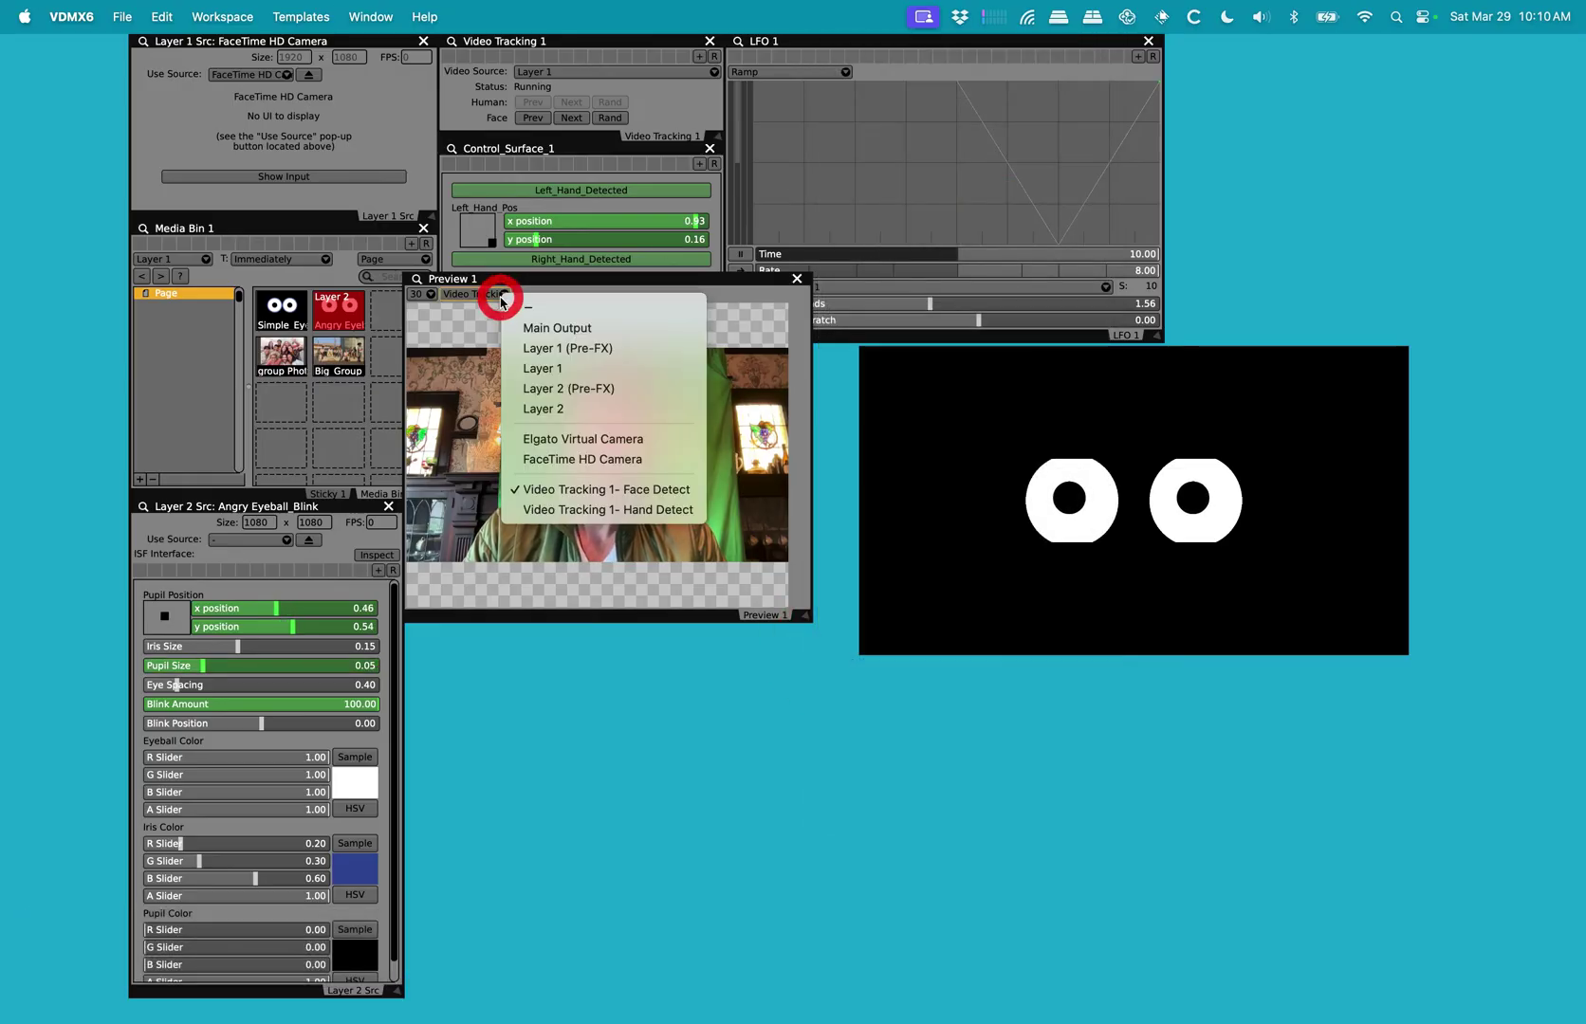
click(599, 511)
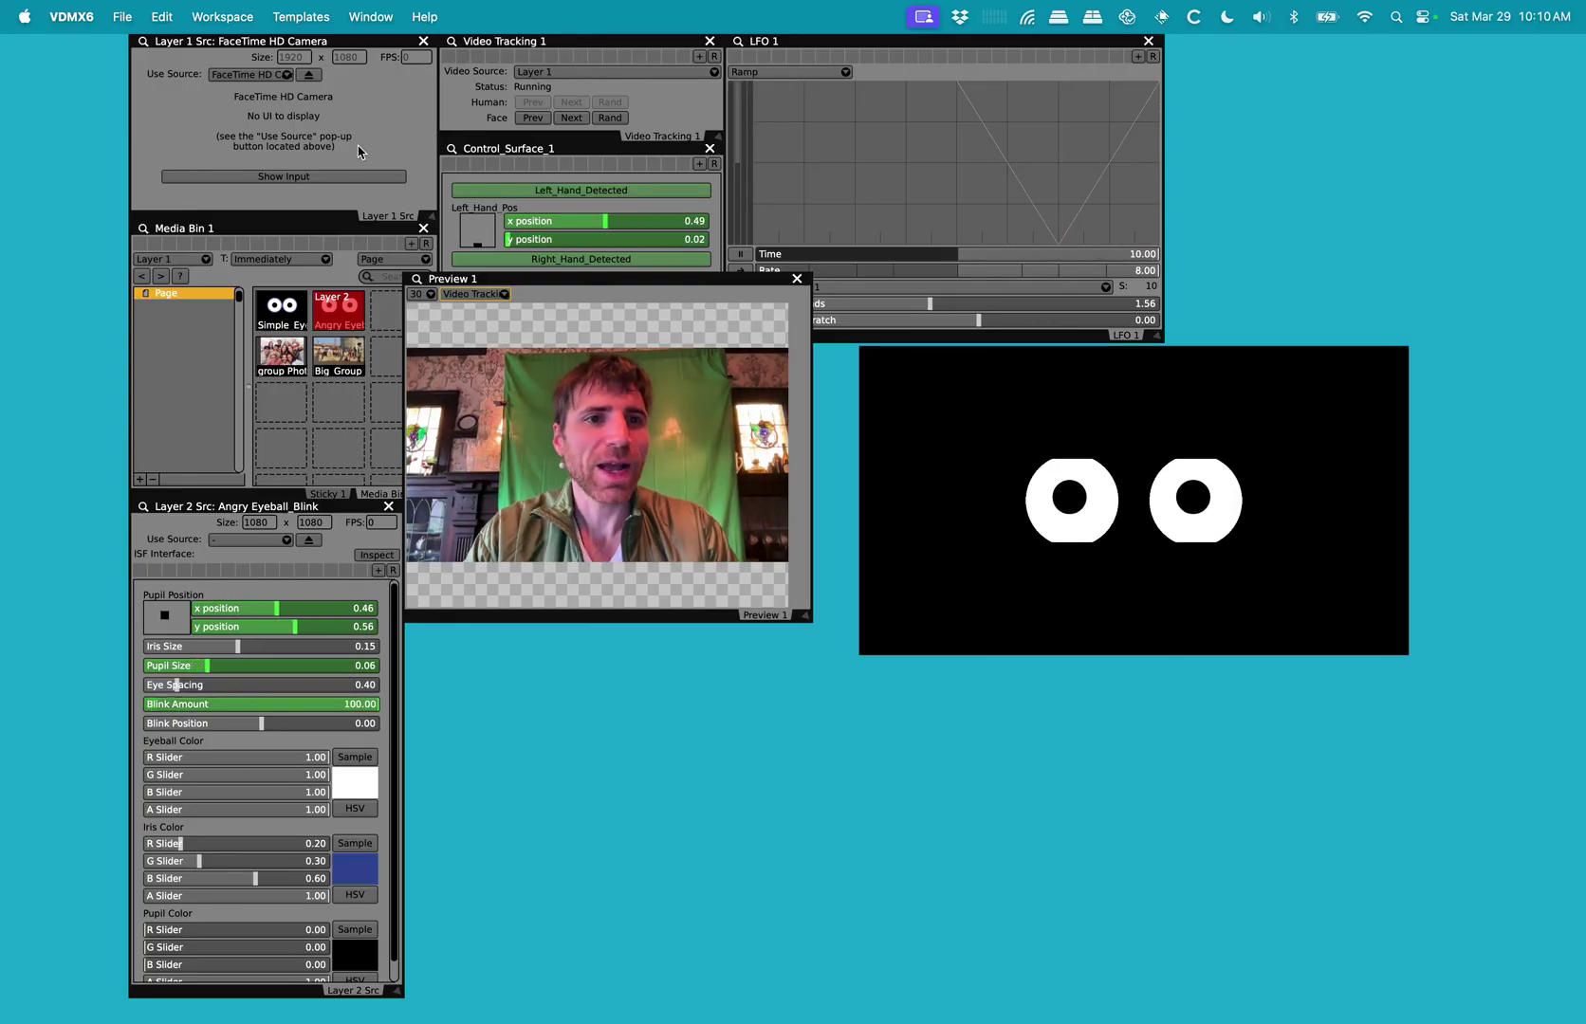
Target the Media Bin at Layer 2 and load the Simple Eyeballs template into it.
click(311, 408)
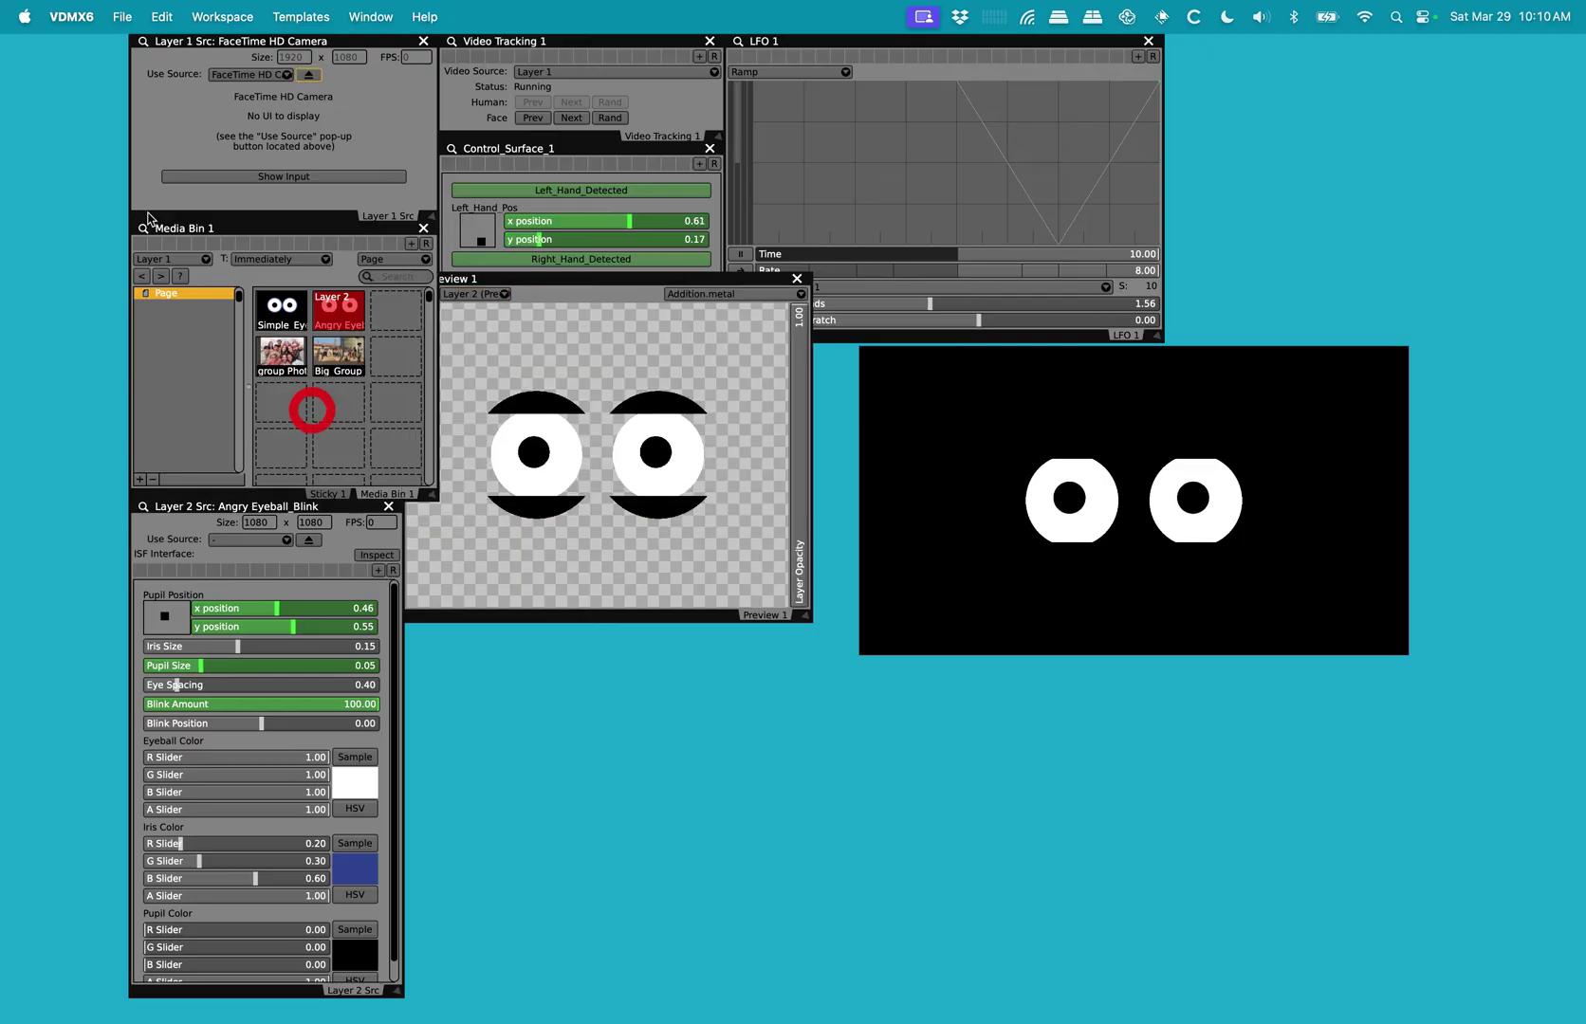
drag(201, 262, 224, 297)
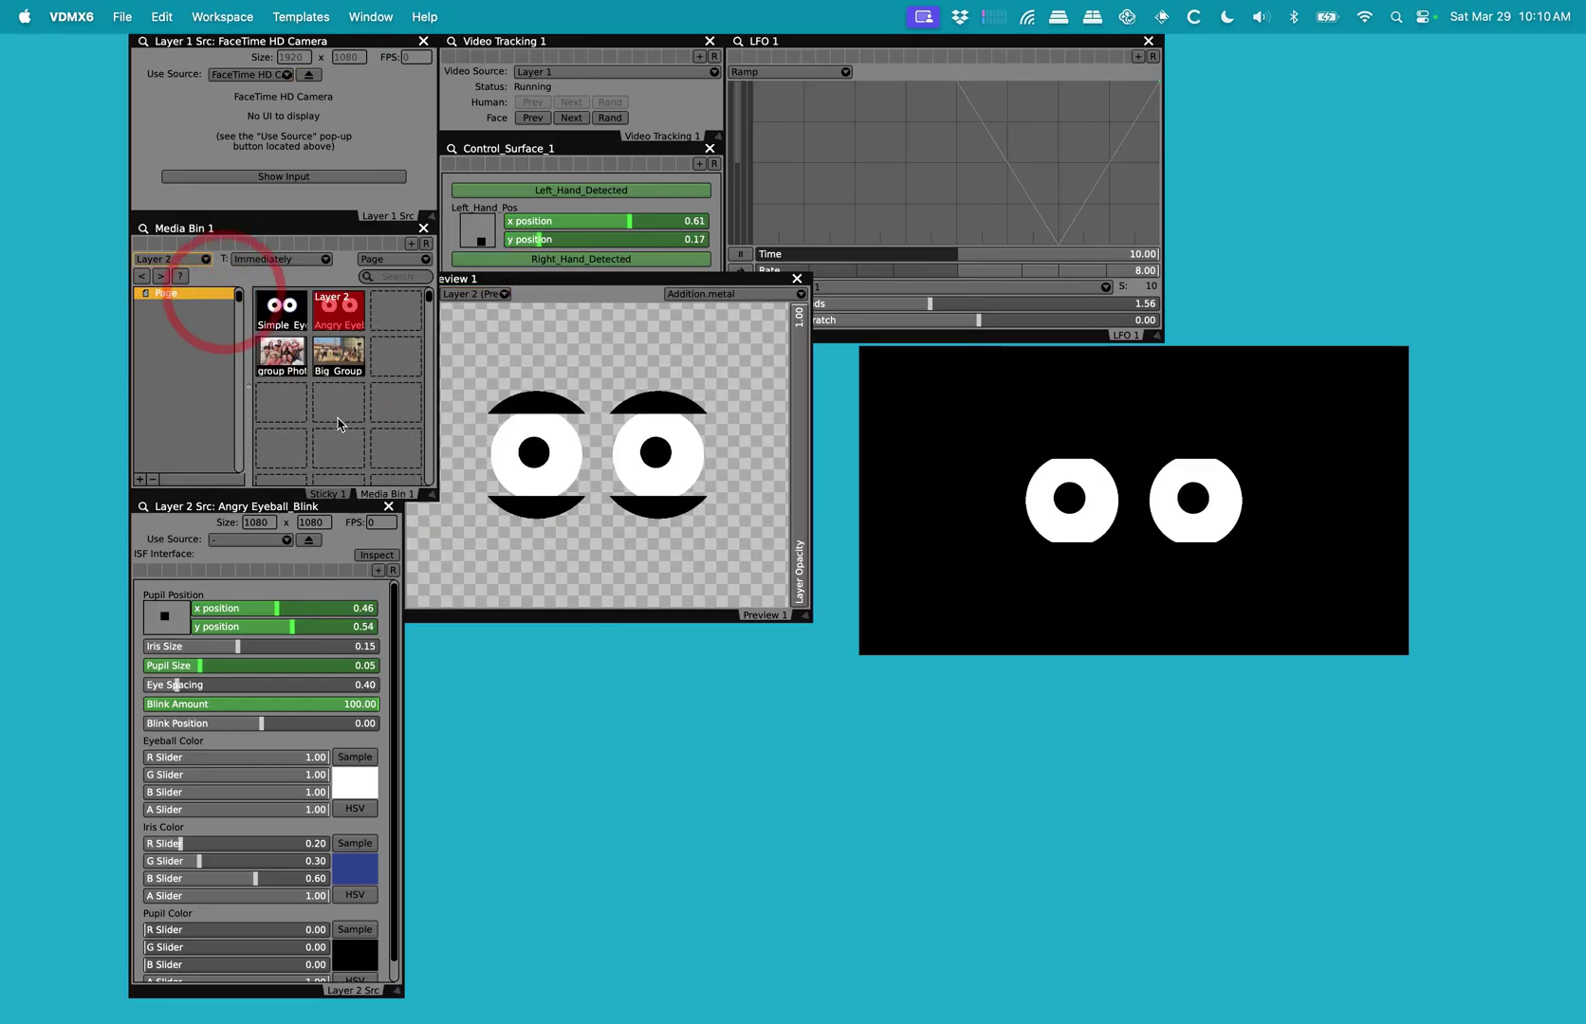
click(283, 310)
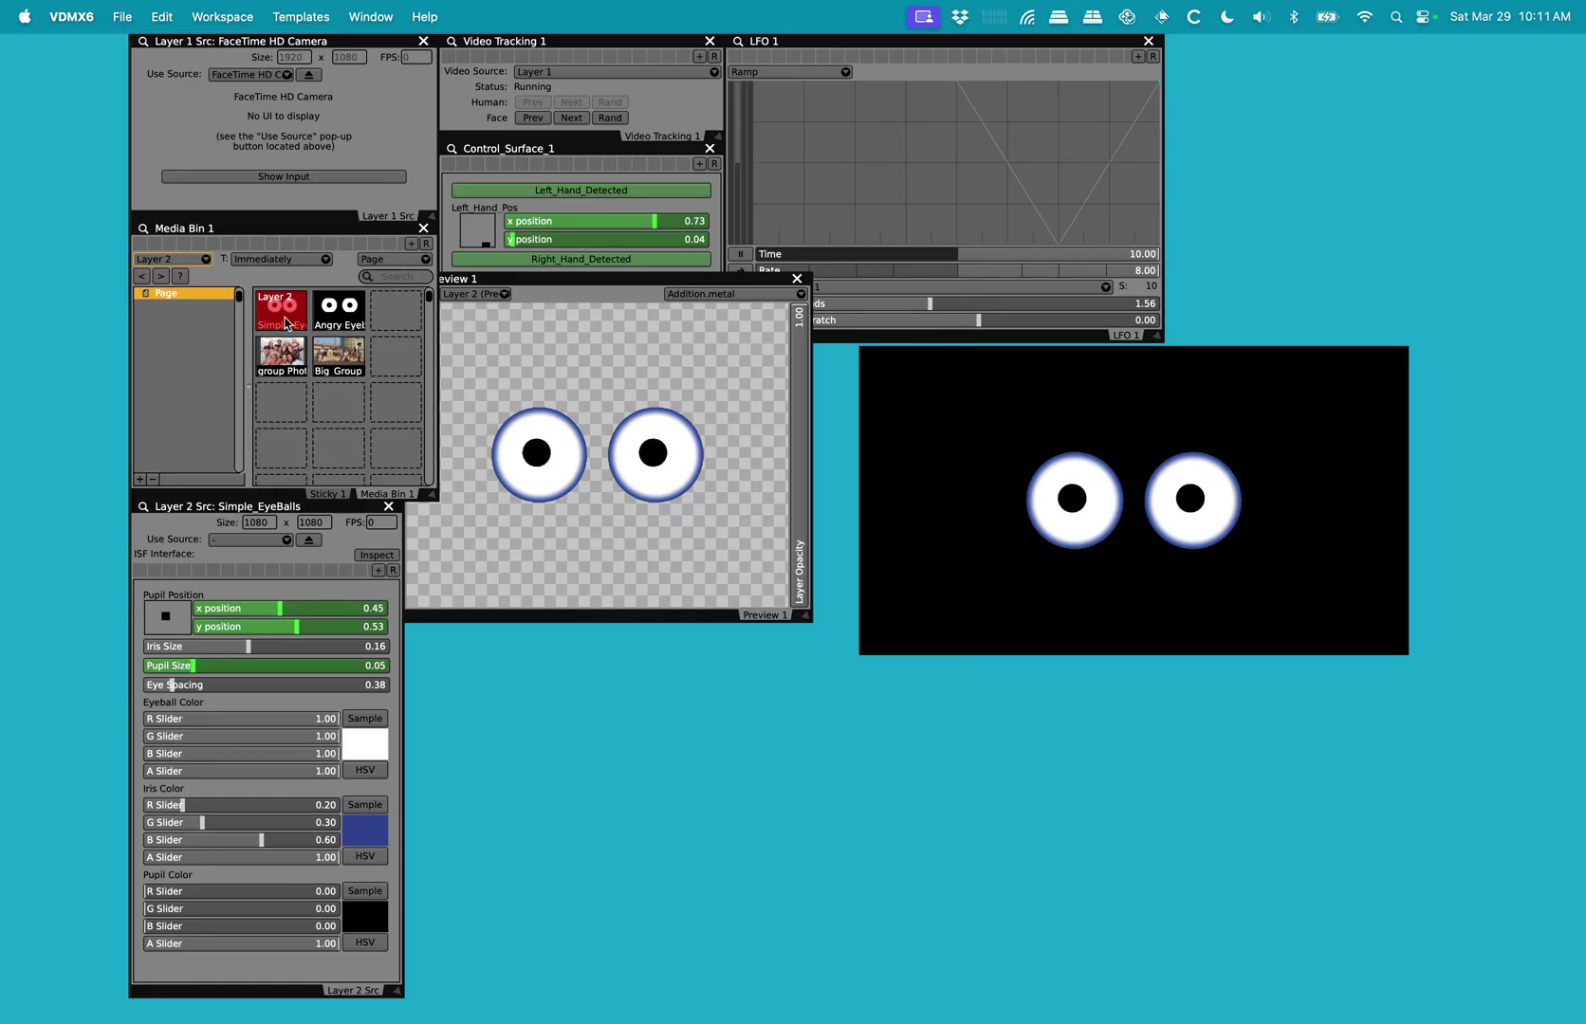
Set Preview 1's source to Layer 1 (Pre-FX) and move the preview window down.
click(475, 294)
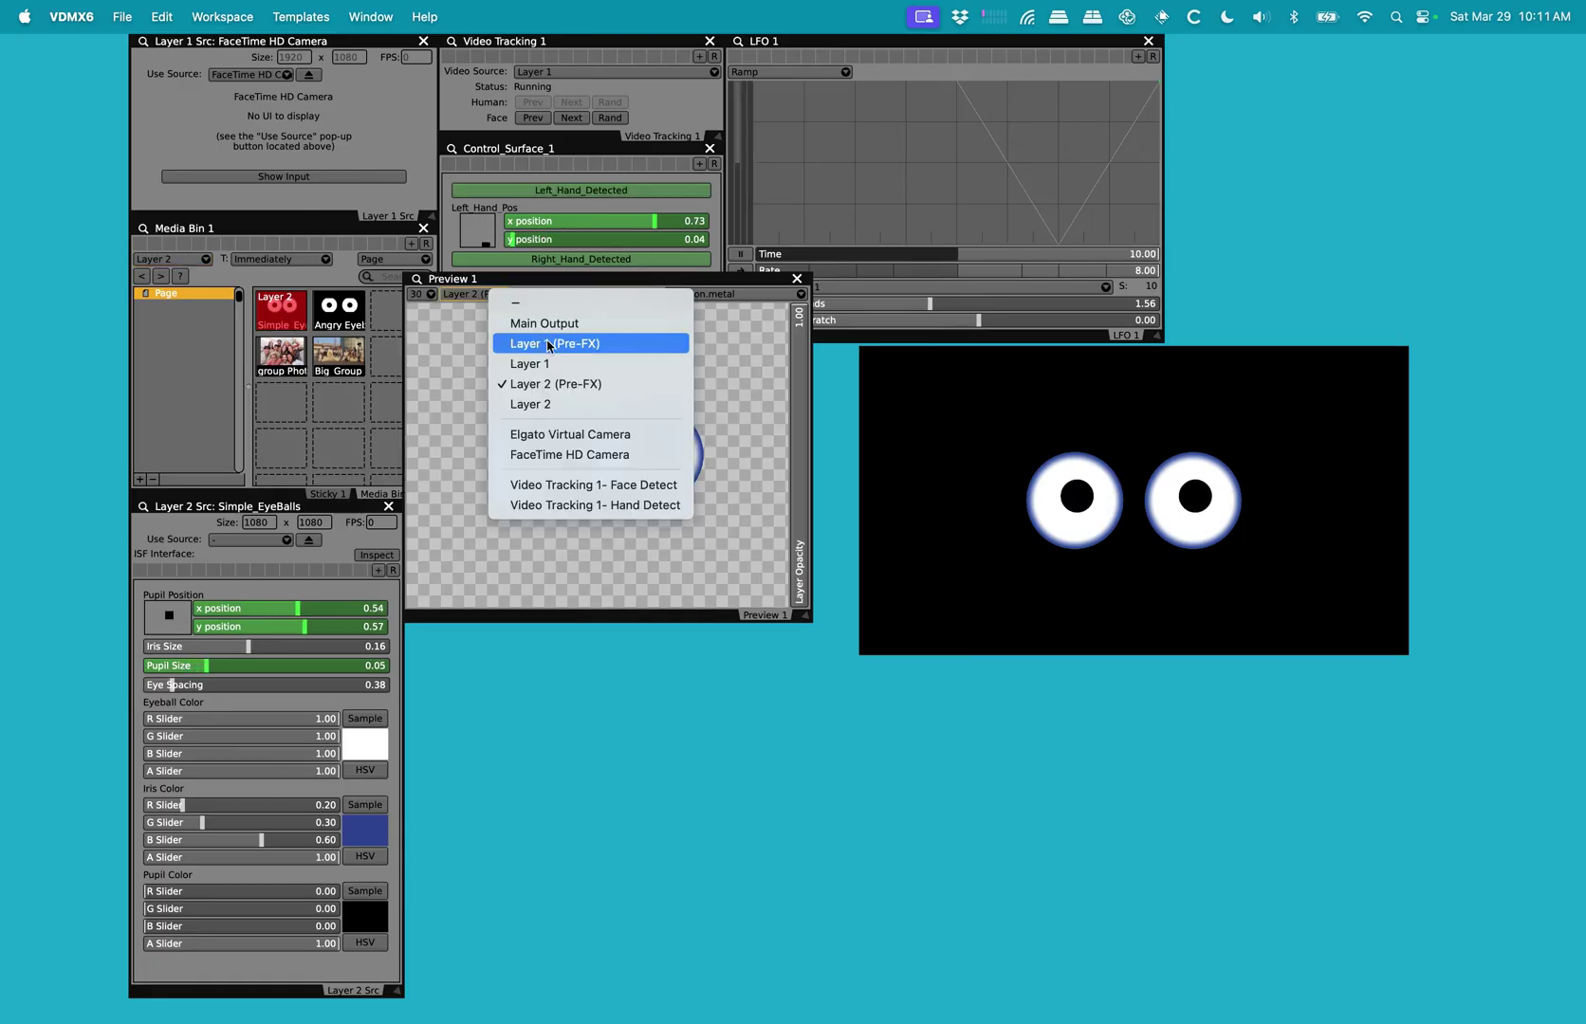
click(542, 341)
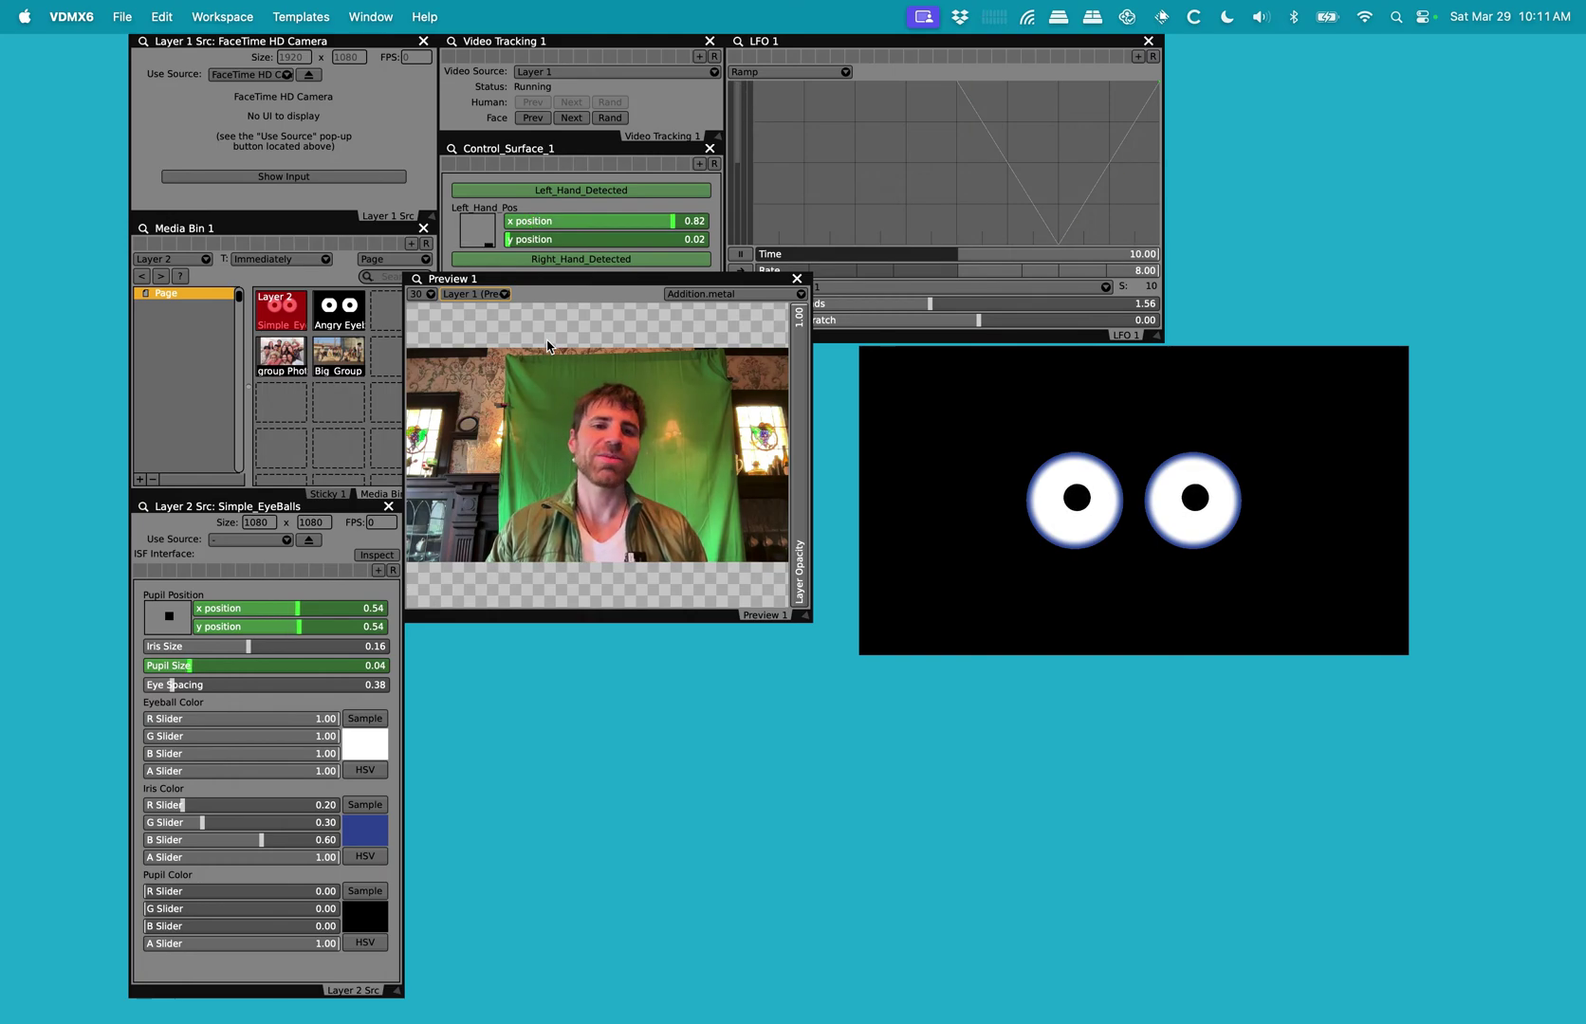
drag(574, 283, 577, 517)
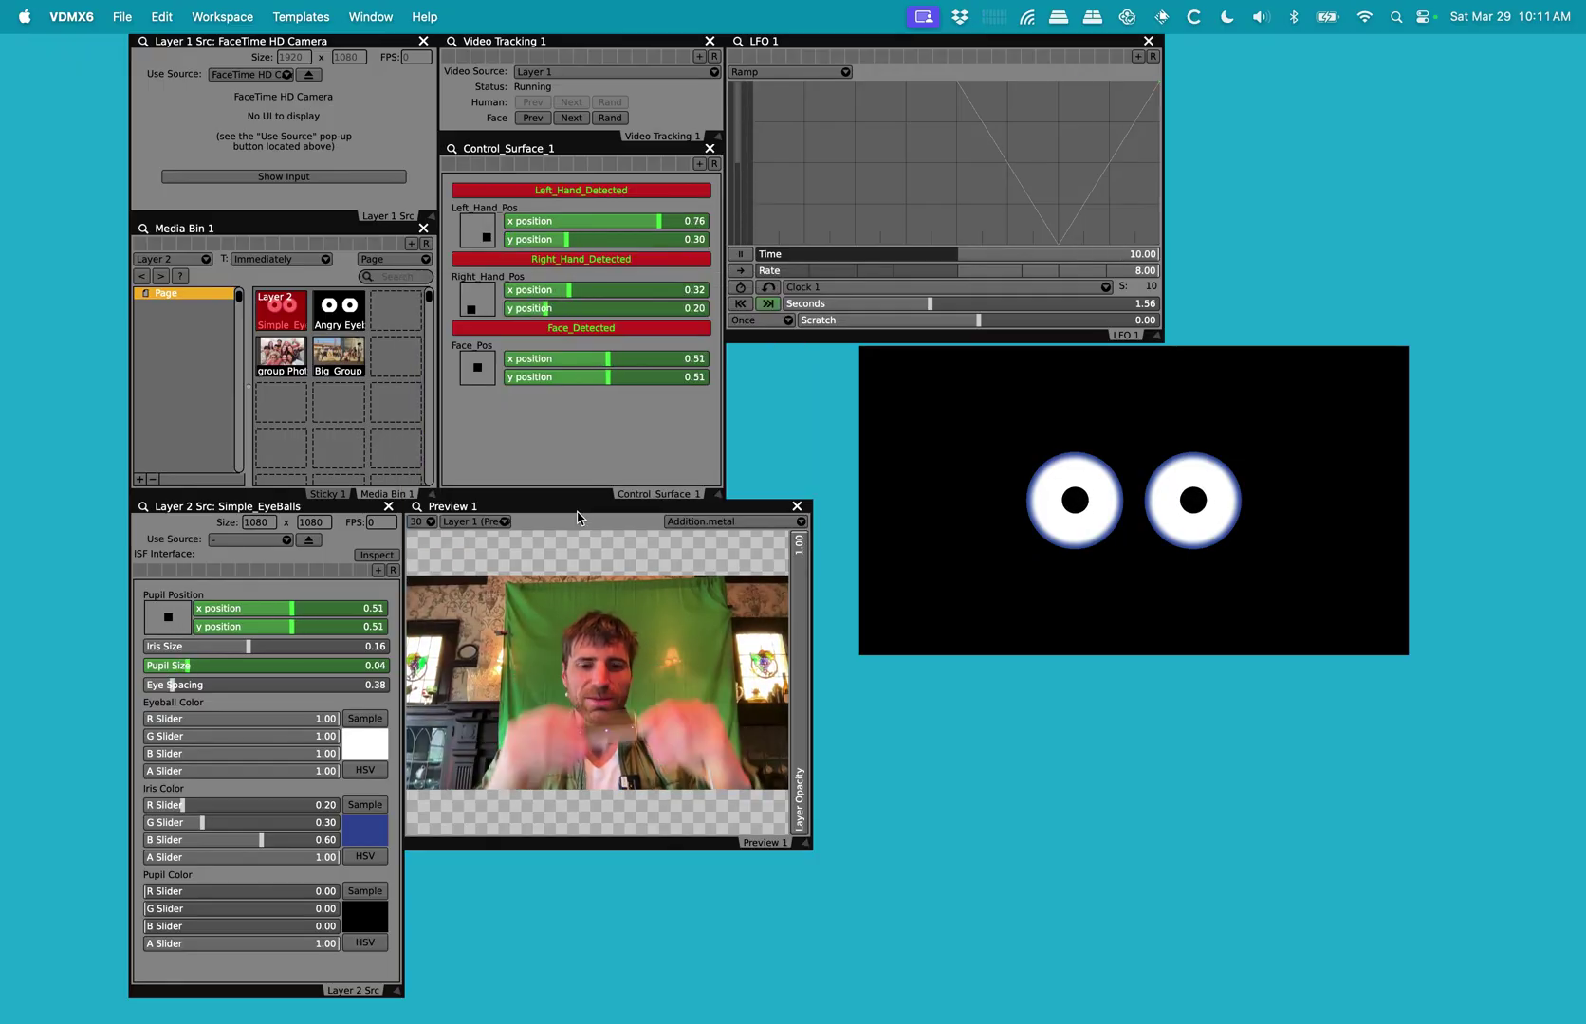
Launch GECO from the Raycast launcher.
key(super+space)
text(geck)
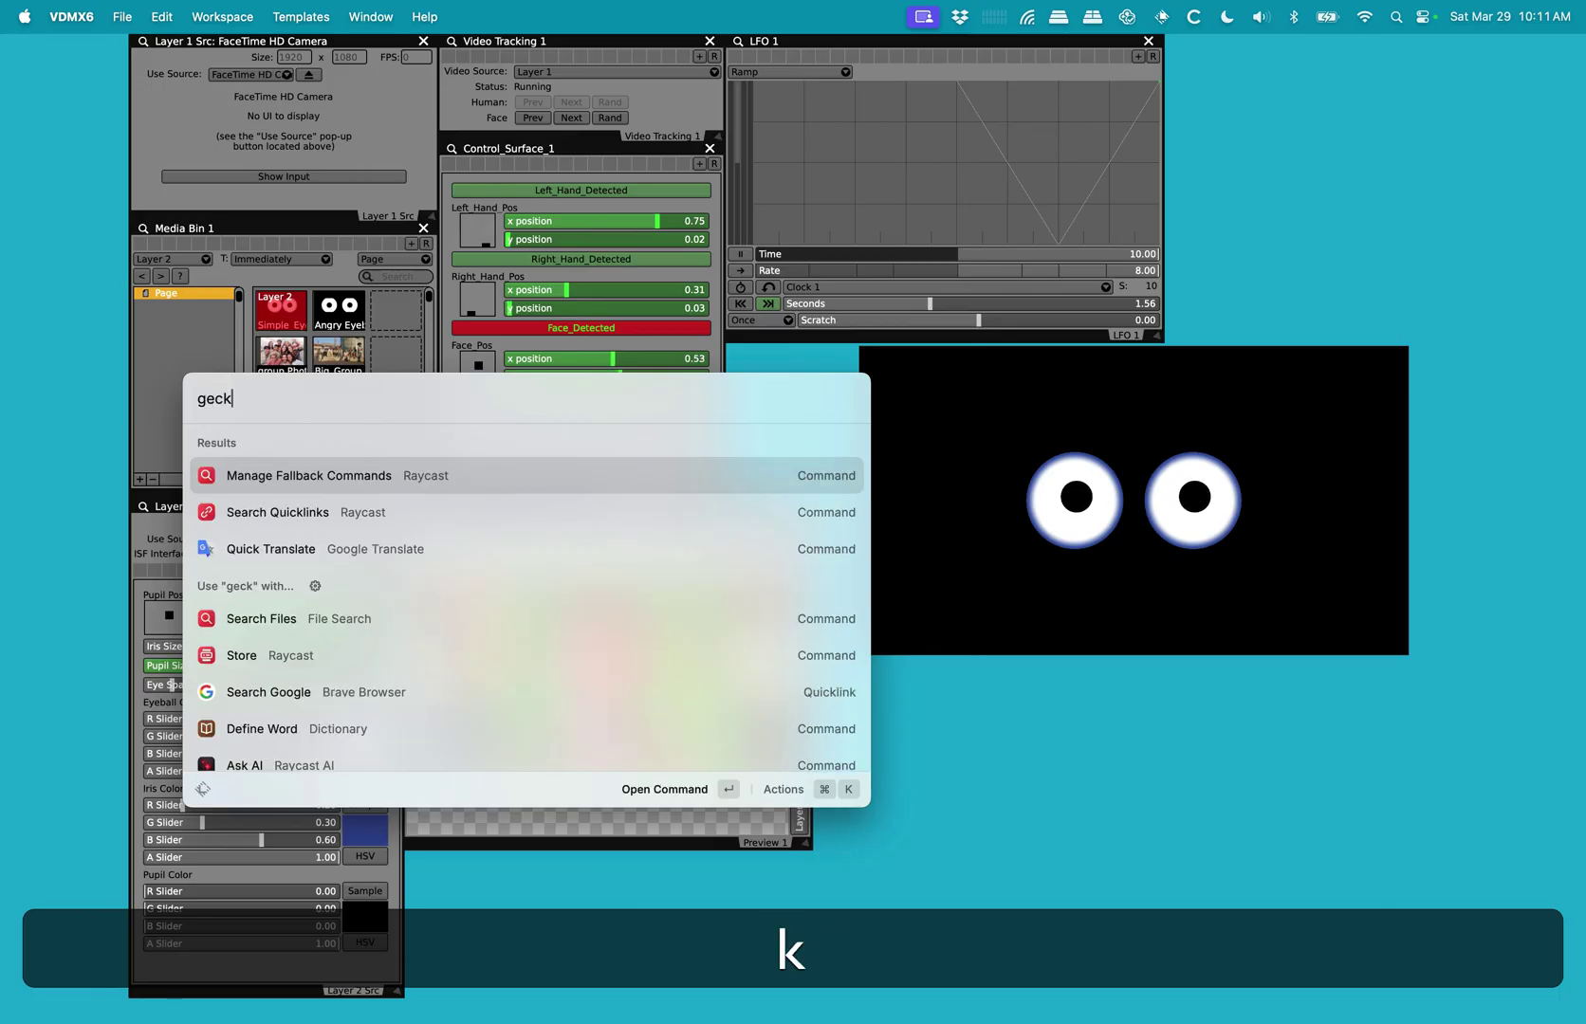
key(BackSpace)
key(Return)
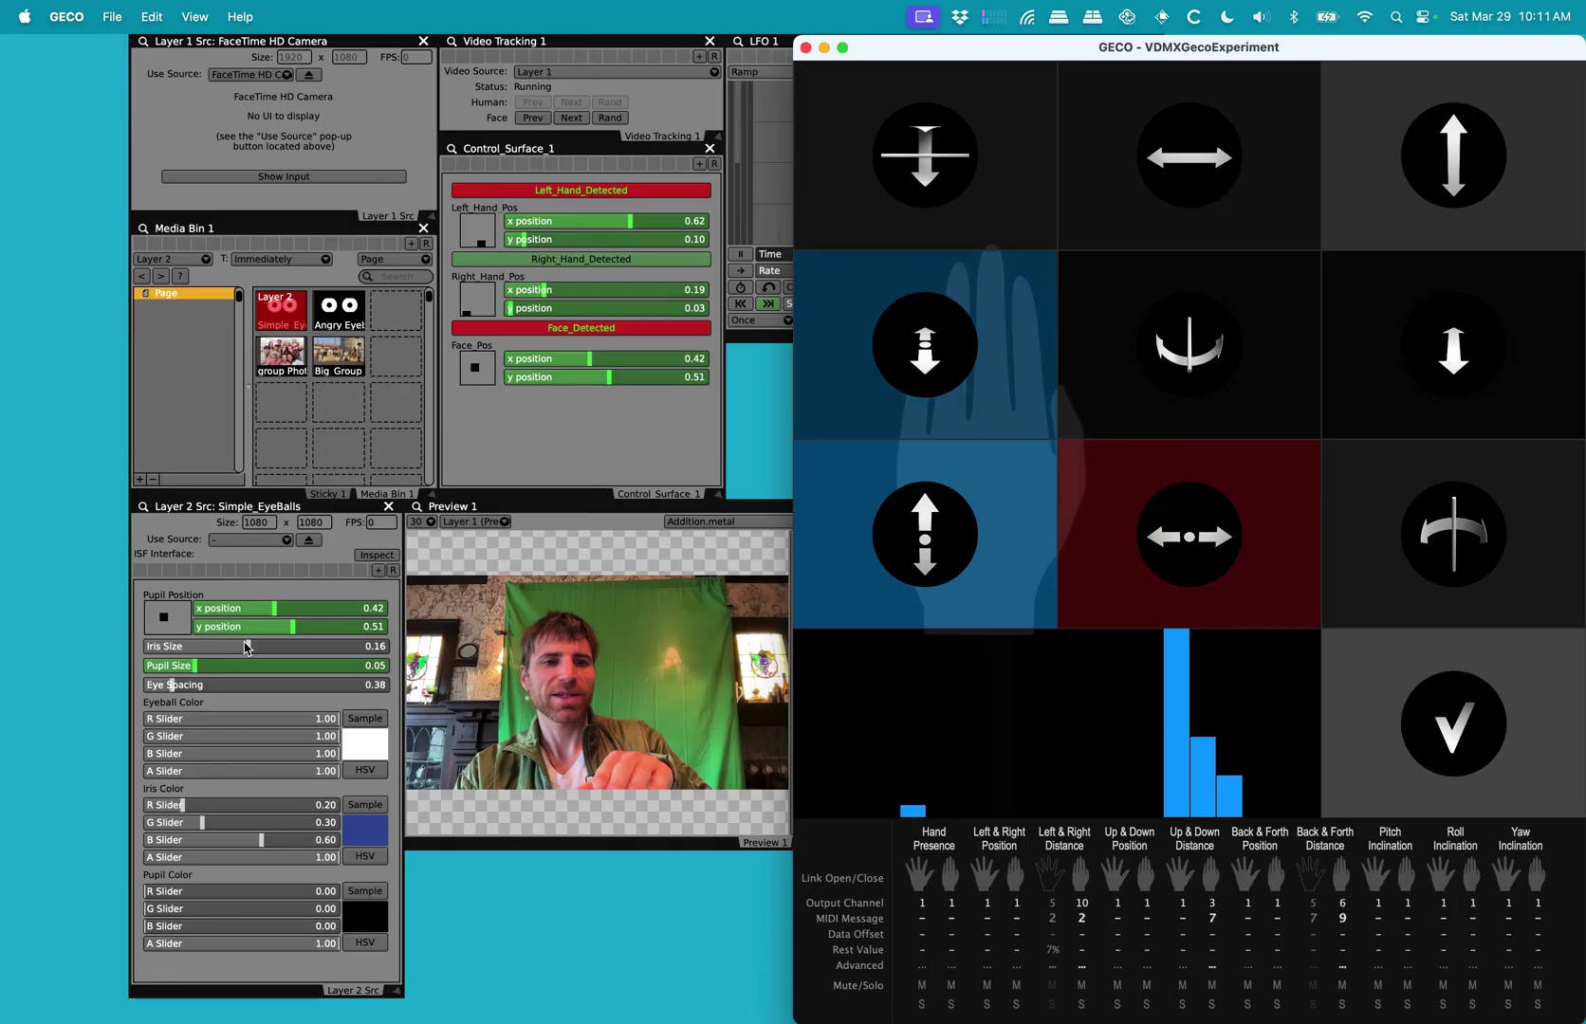
Set Iris Size to Detect All for the GECO signal, then minimize the GECO window.
right_click(246, 648)
click(335, 651)
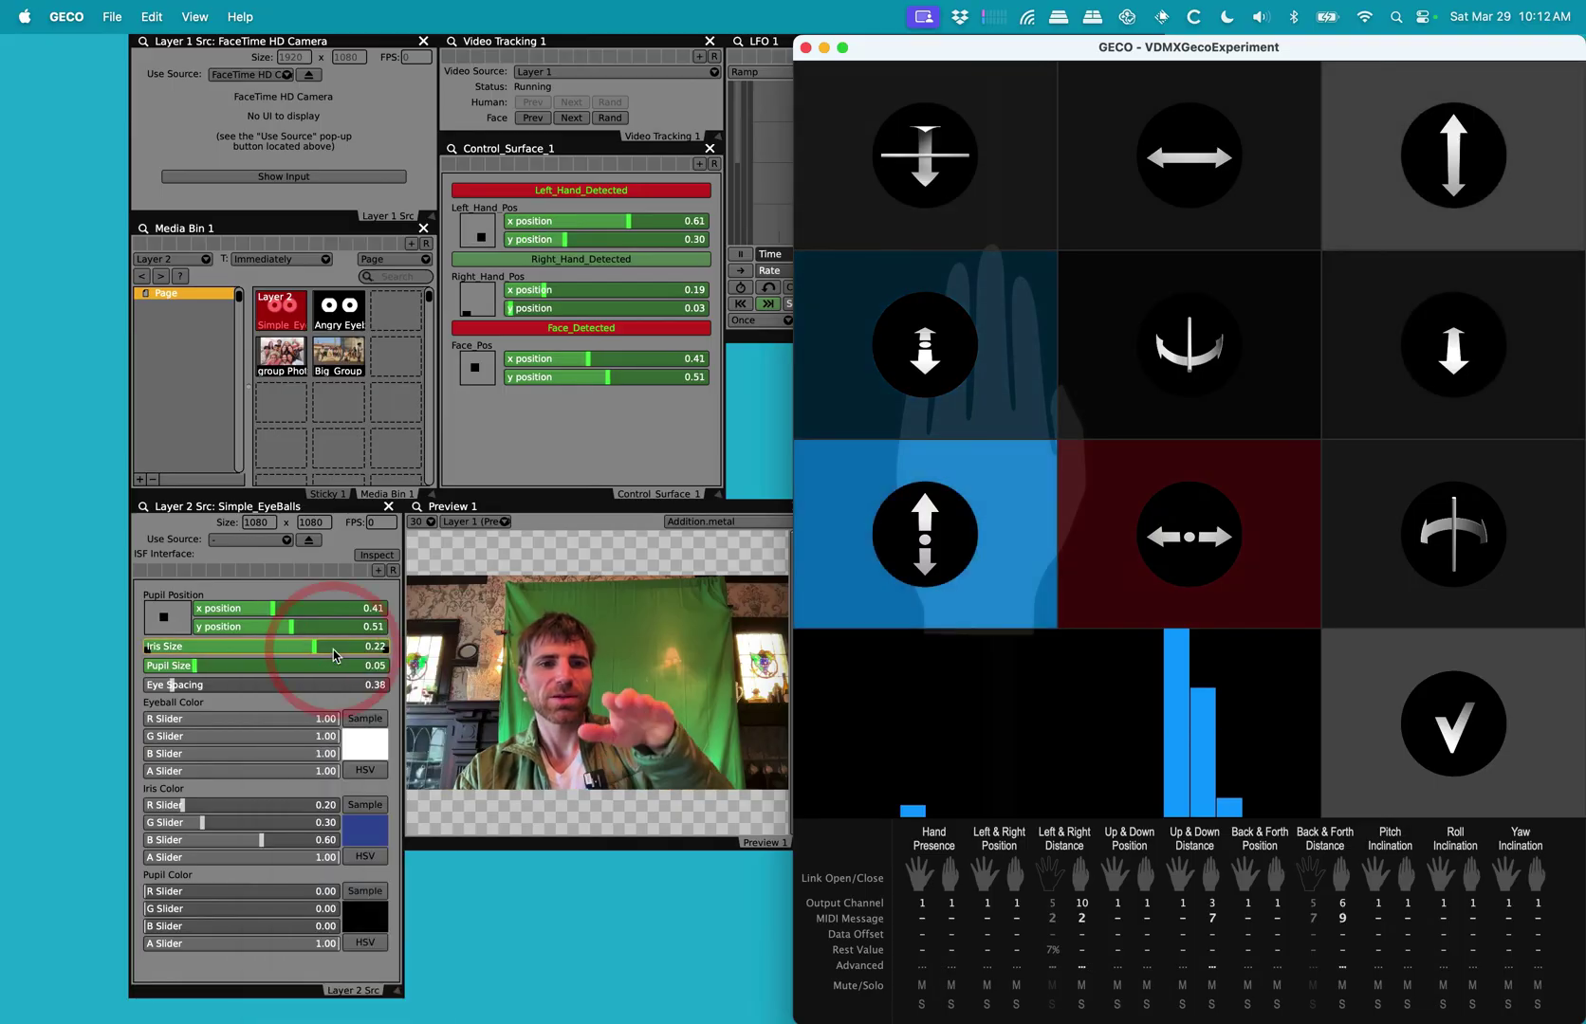
click(823, 47)
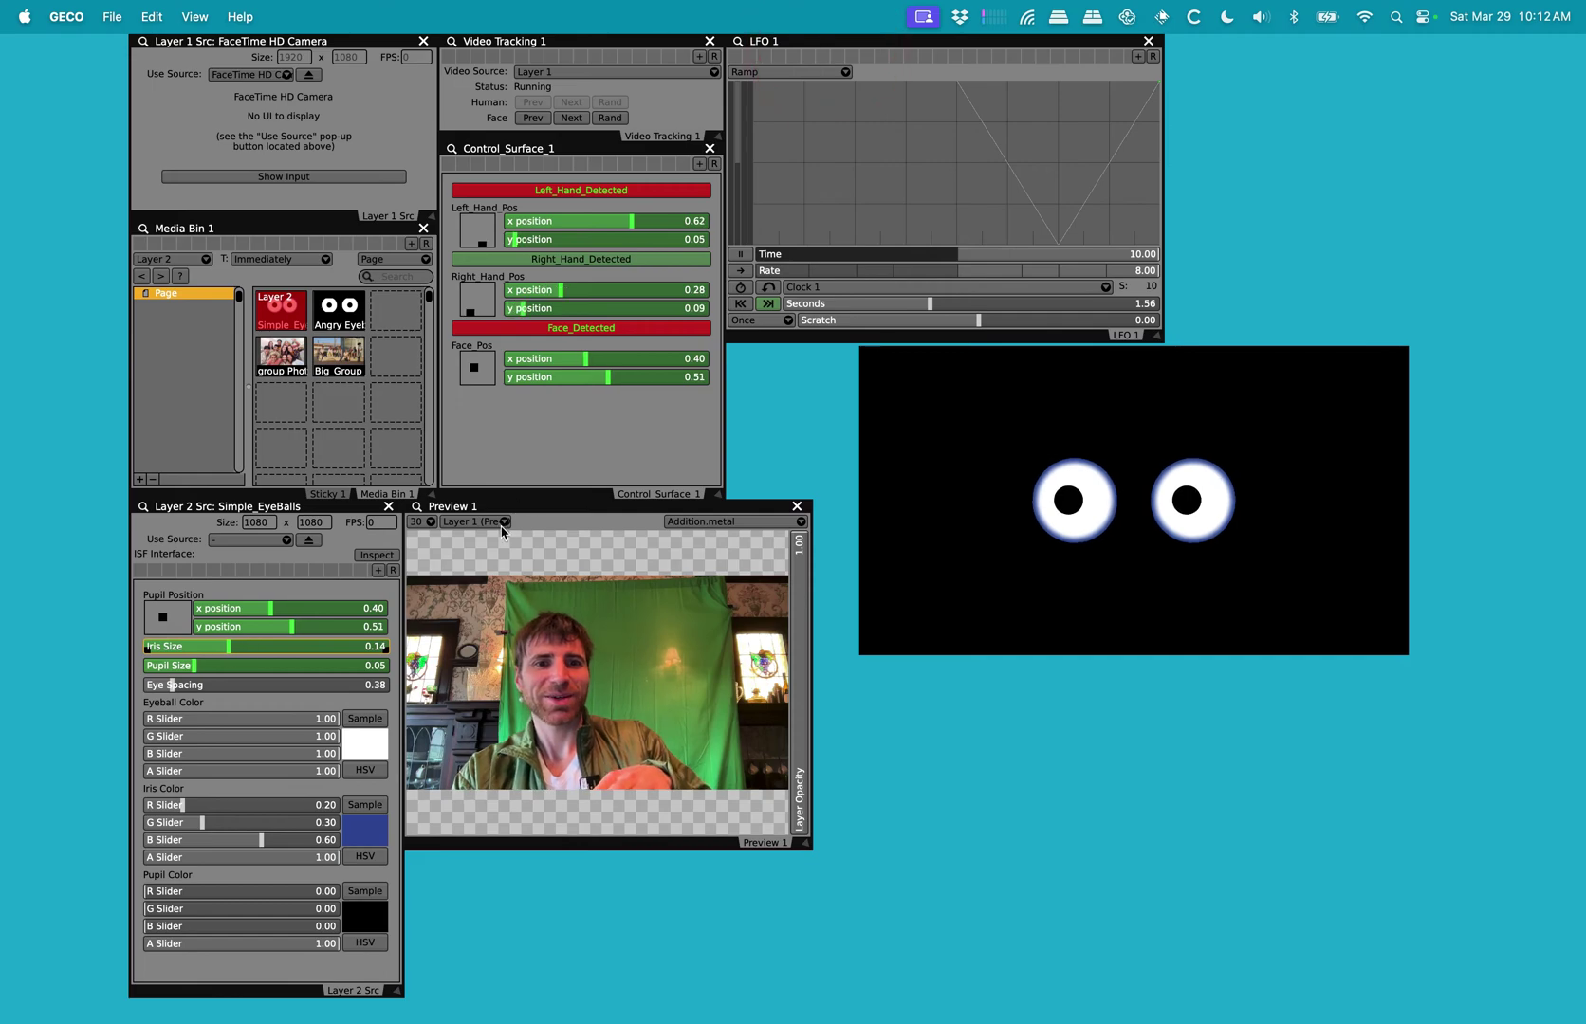
Preview Video Tracking 1- Hand Detect and load Angry Eyeball_Blink into Layer 2.
click(472, 521)
click(591, 739)
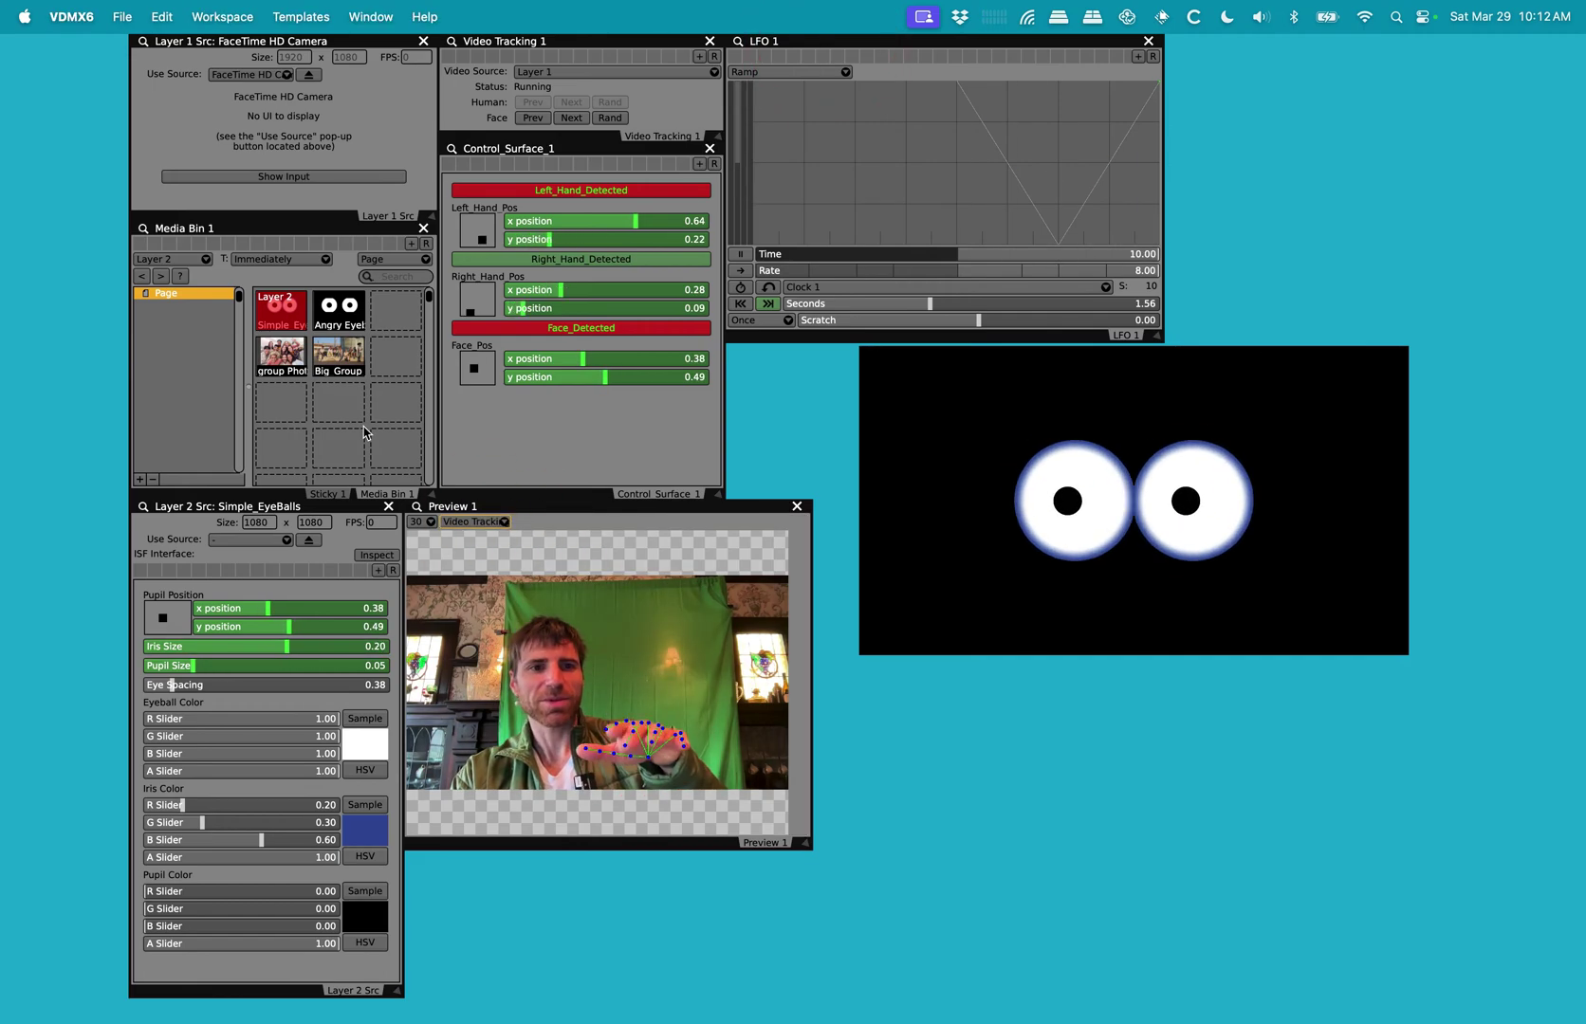
click(286, 728)
Set Blink Position to Detect All and grab the top point of the LFO 1 ramp.
right_click(286, 731)
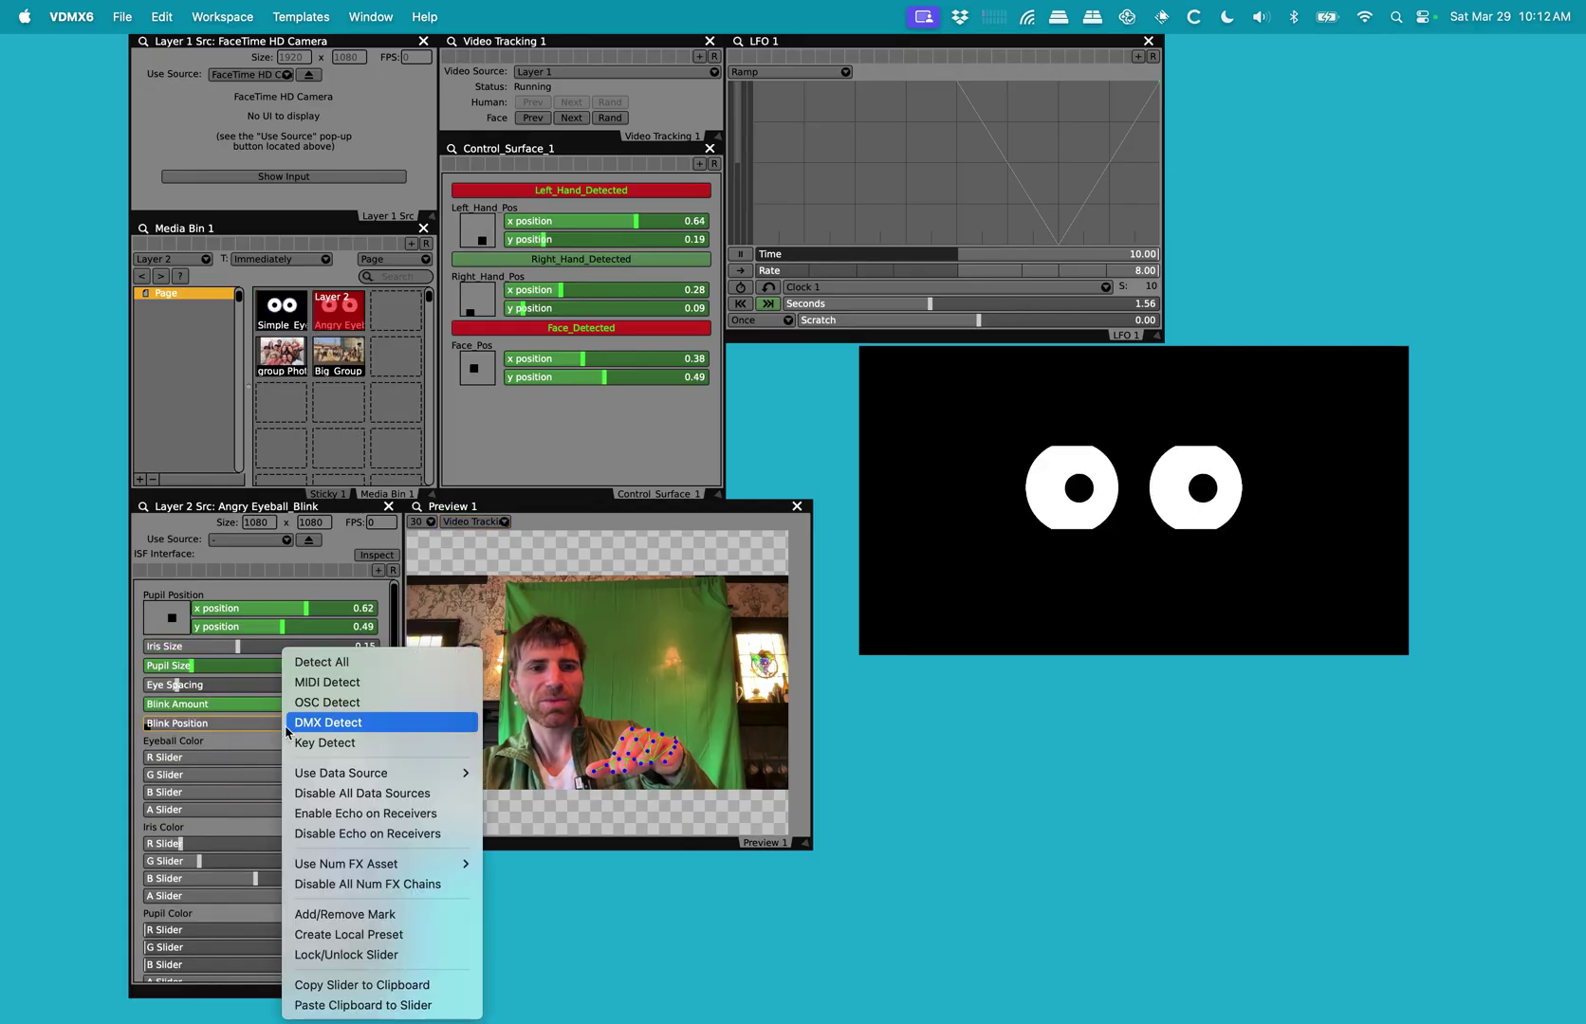
click(362, 664)
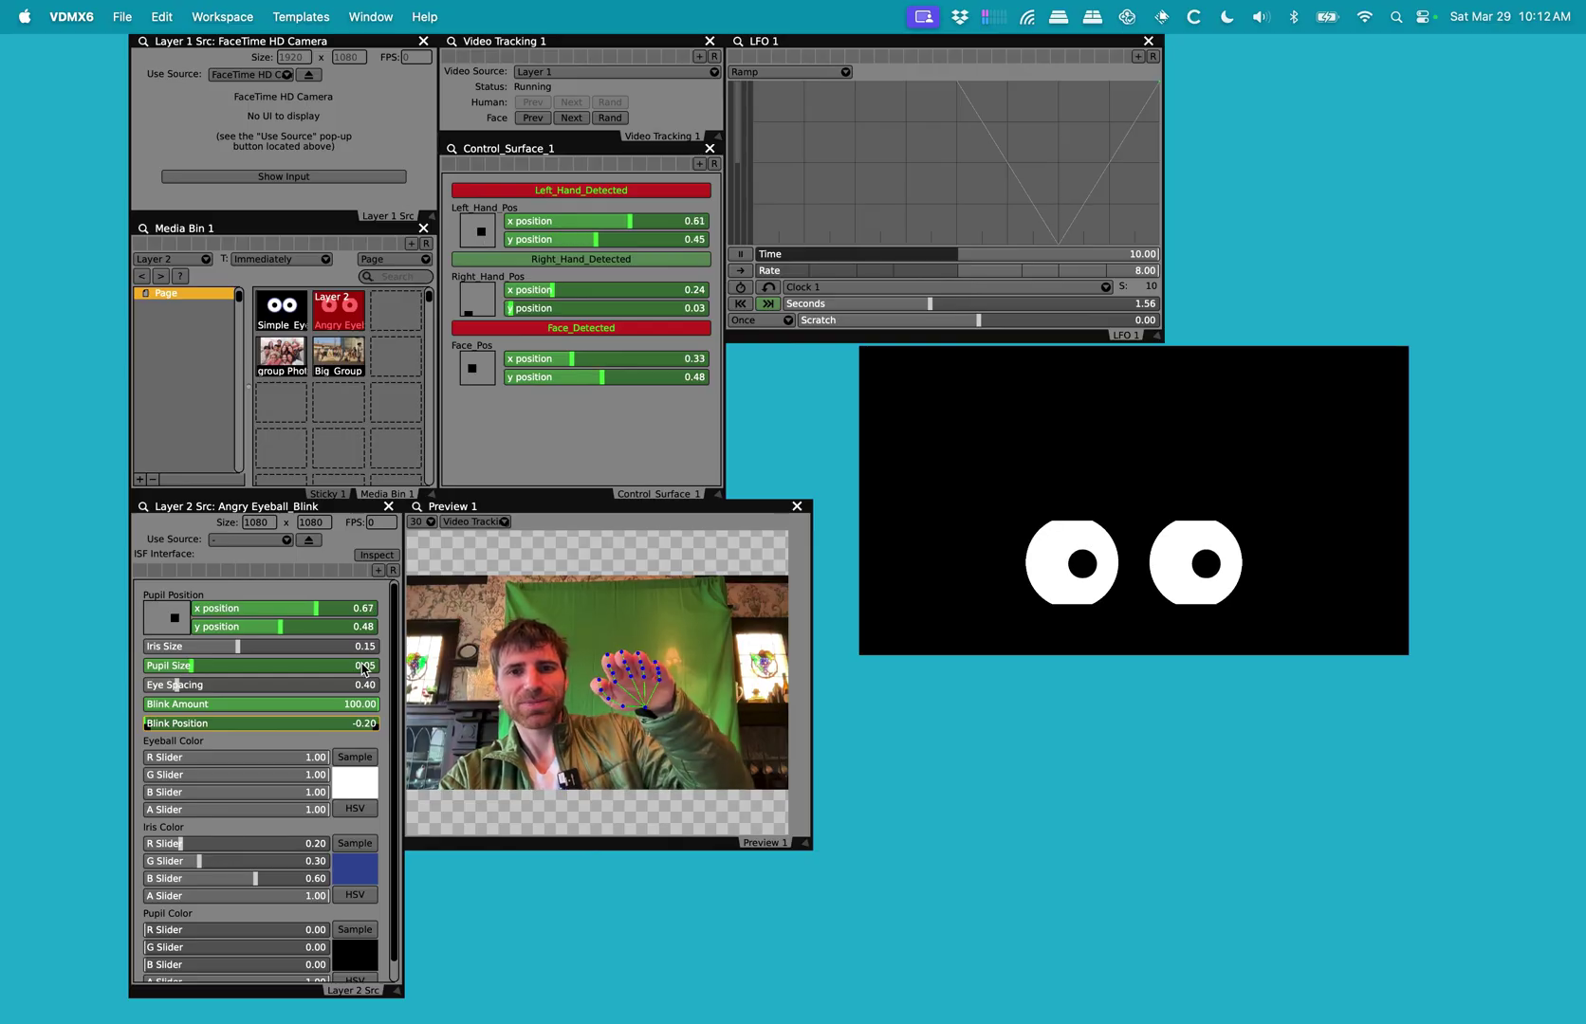
click(1013, 175)
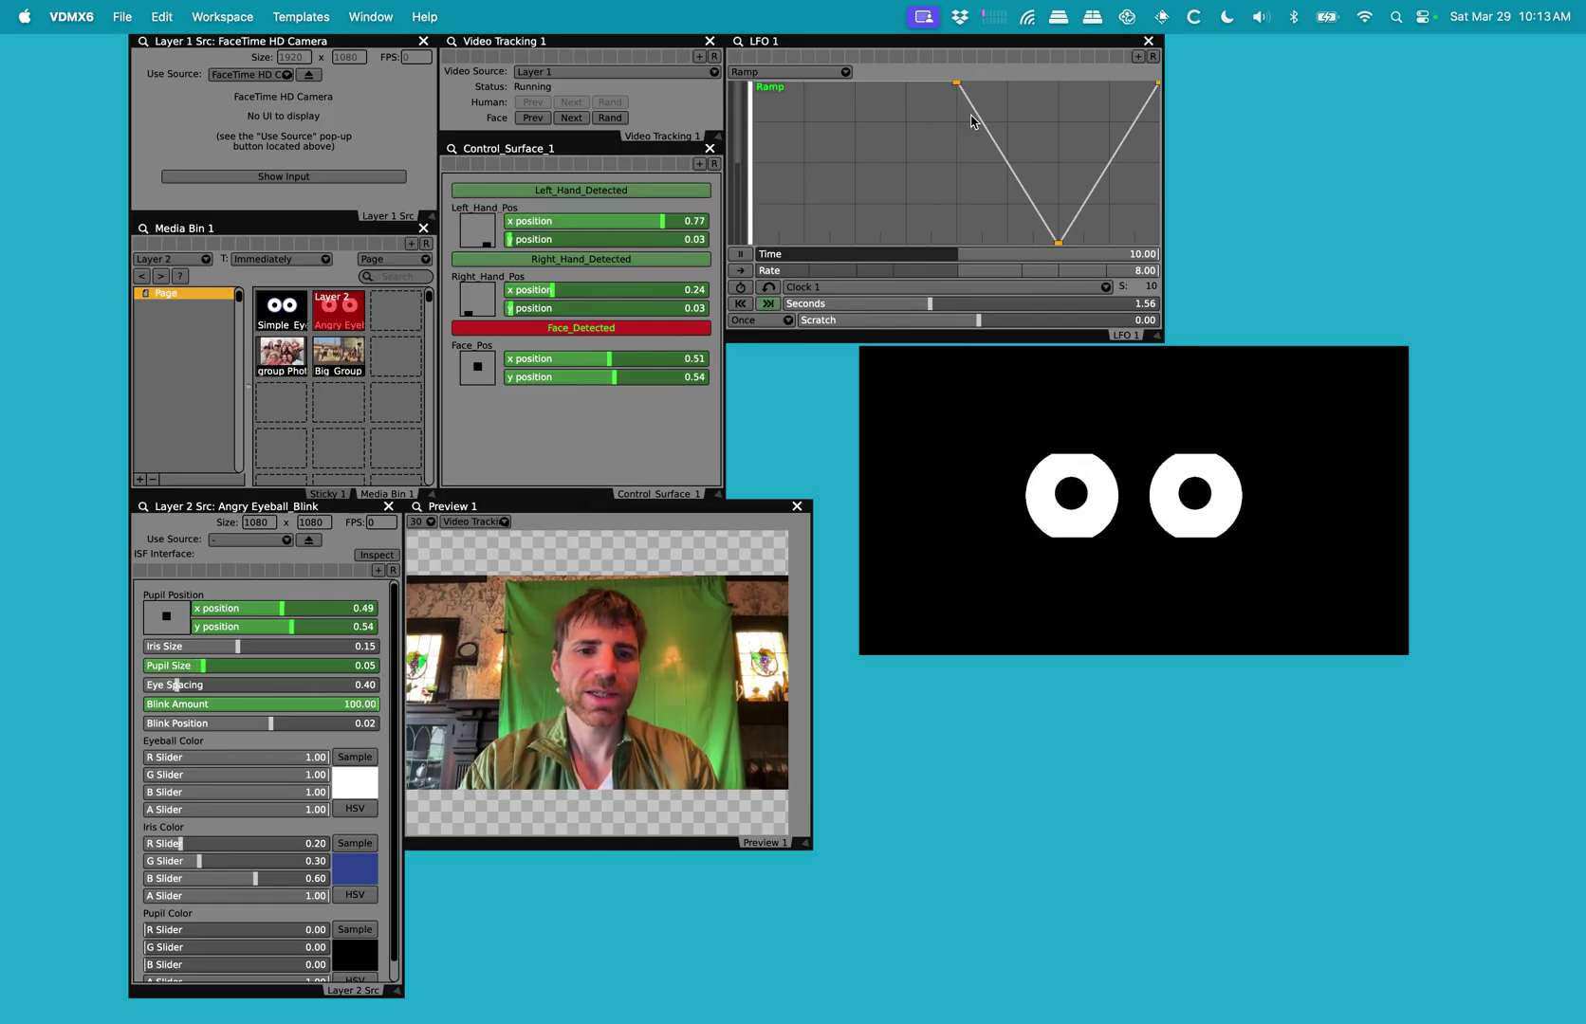
click(956, 87)
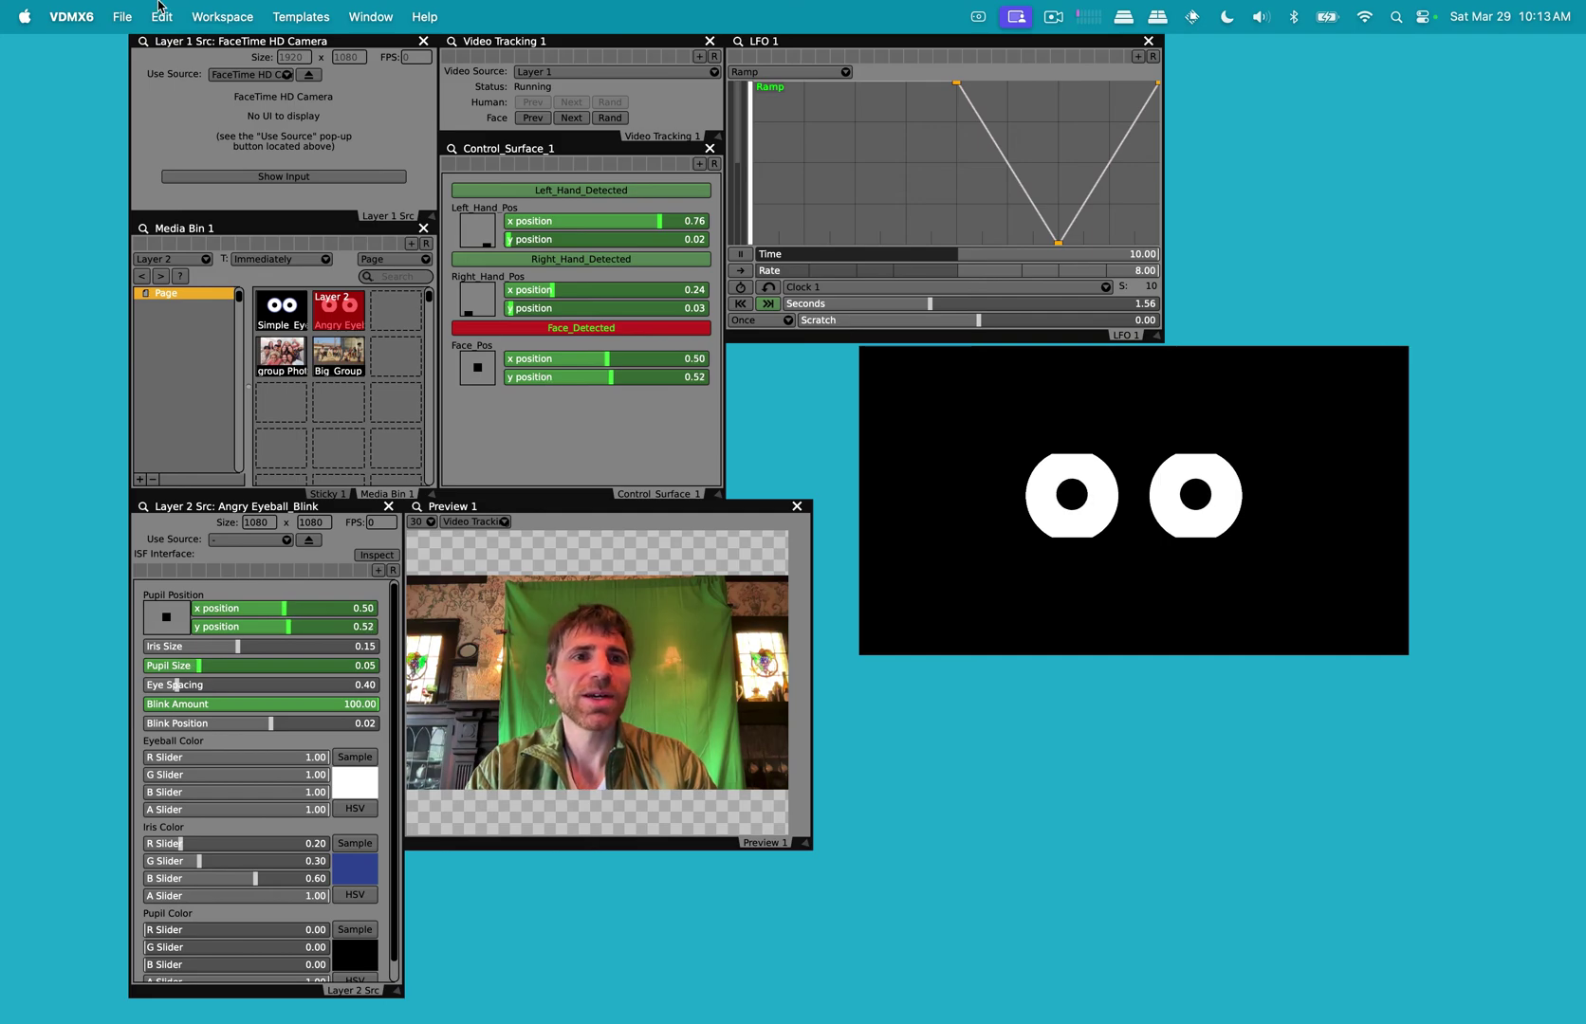
Load the Face + Hand Tracking Example template and move the output window down and left.
click(249, 12)
mouse_move(297, 9)
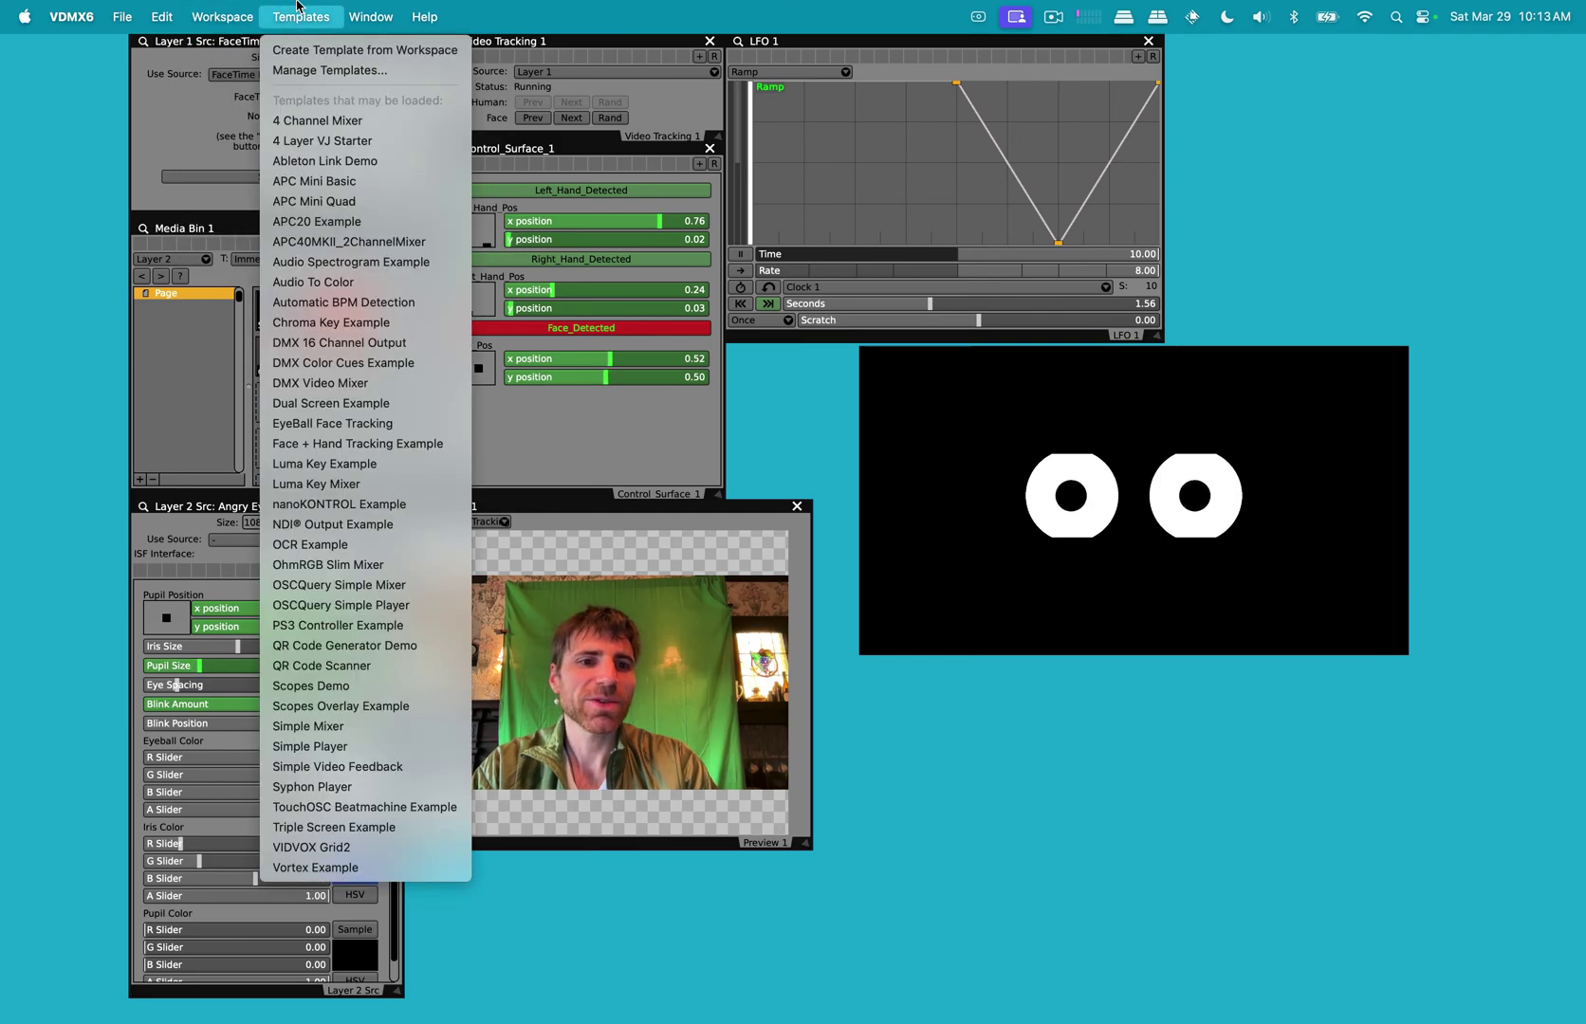
click(363, 444)
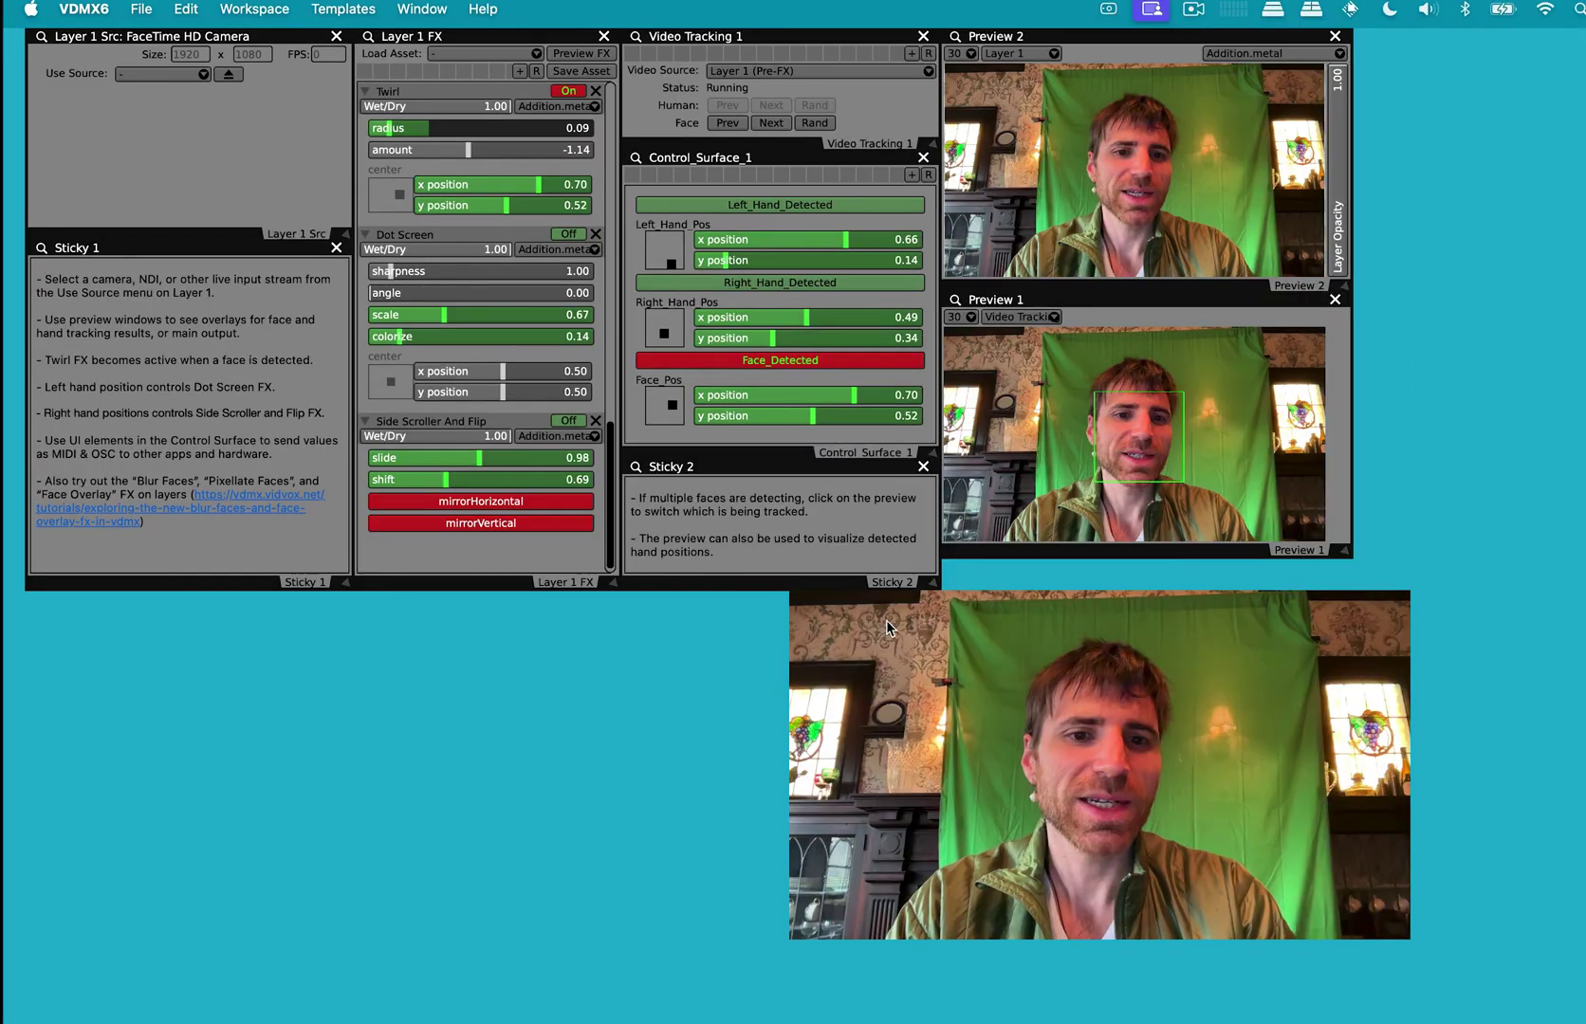
drag(887, 626, 856, 666)
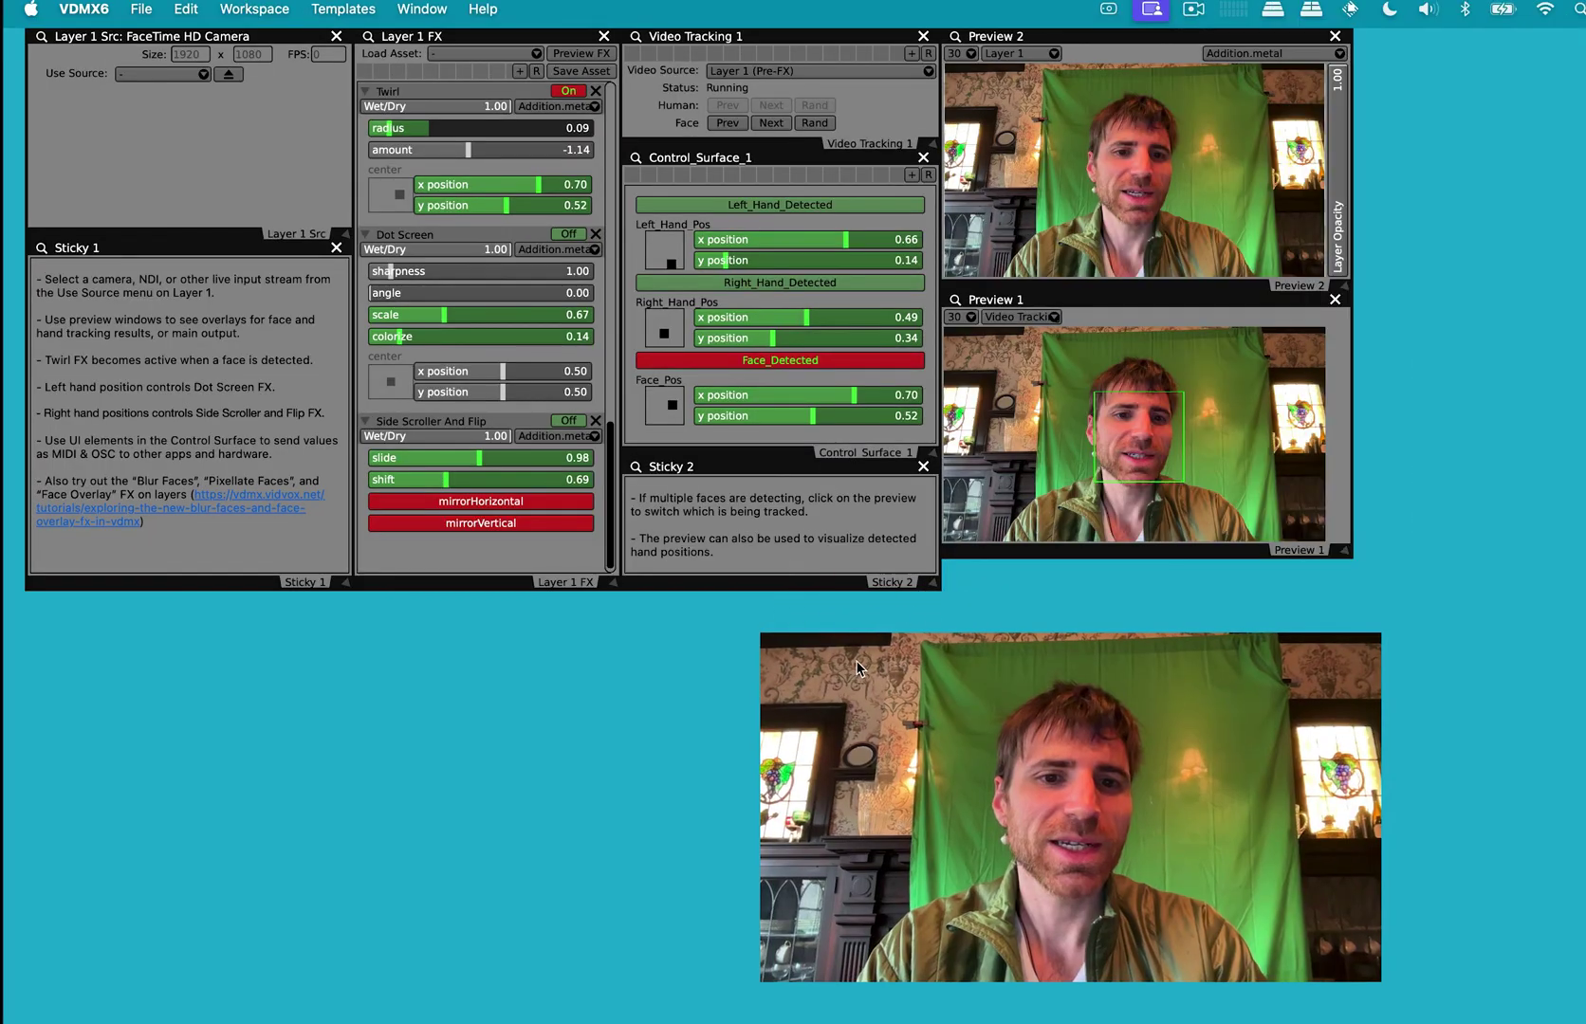
Set Layer 1's source to Live Inputs > FaceTime HD Camera.
click(201, 76)
mouse_move(406, 121)
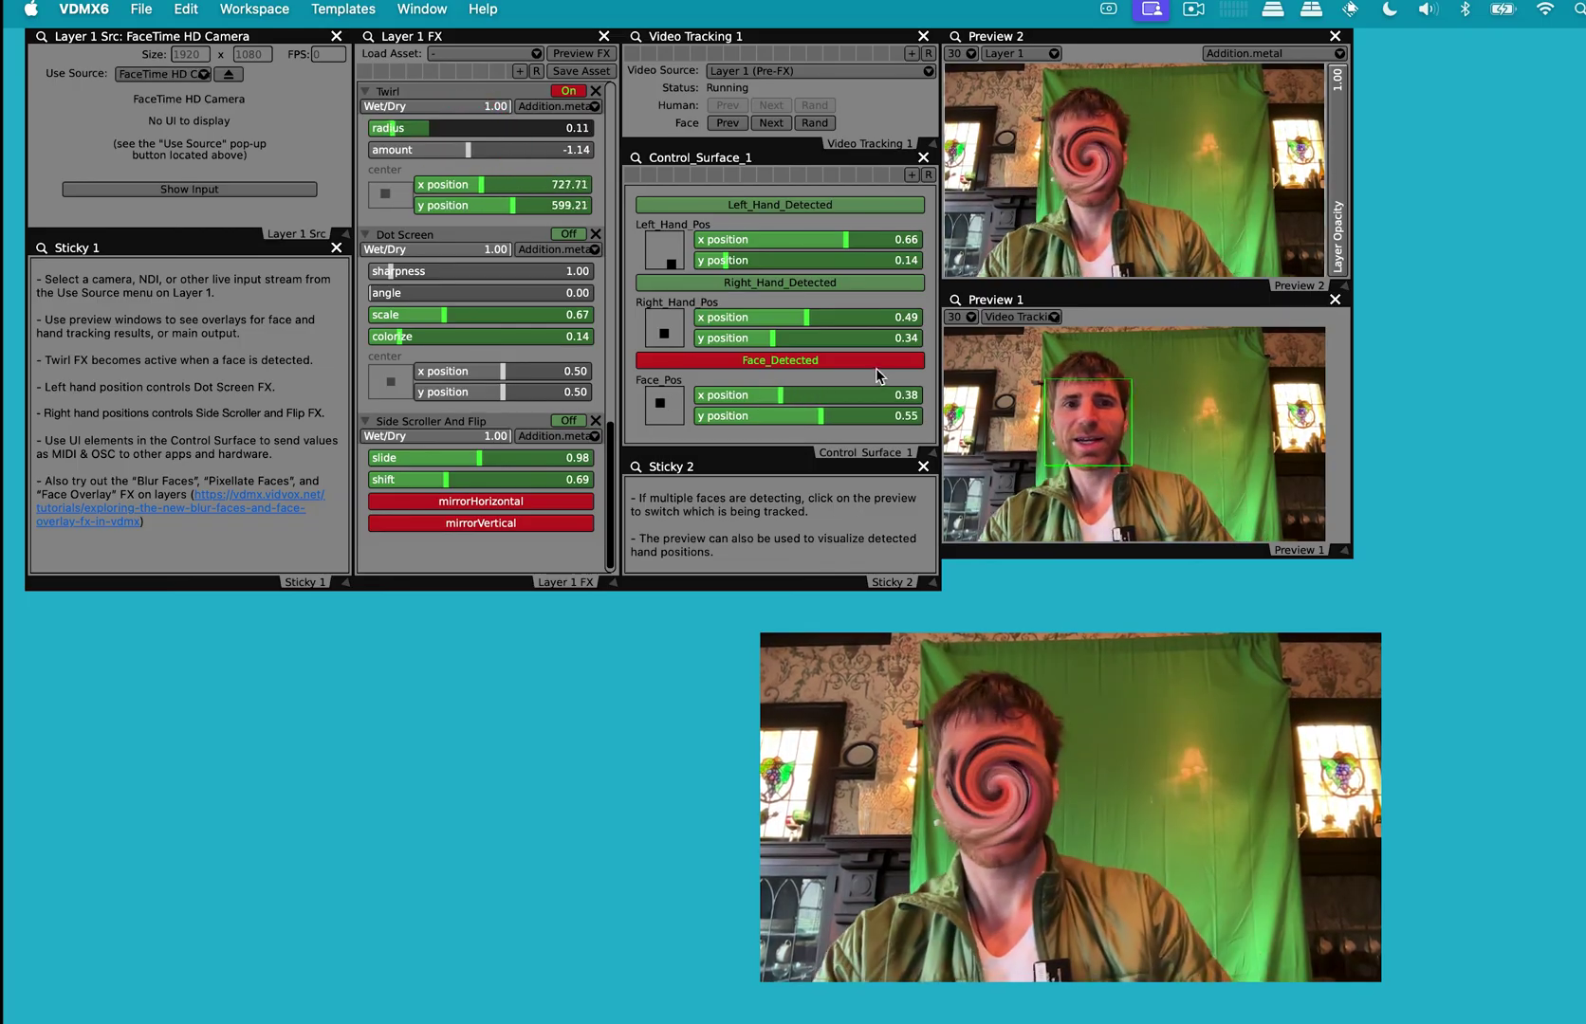
mouse_move(725, 150)
mouse_down()
mouse_move(728, 248)
mouse_move(735, 160)
mouse_up()
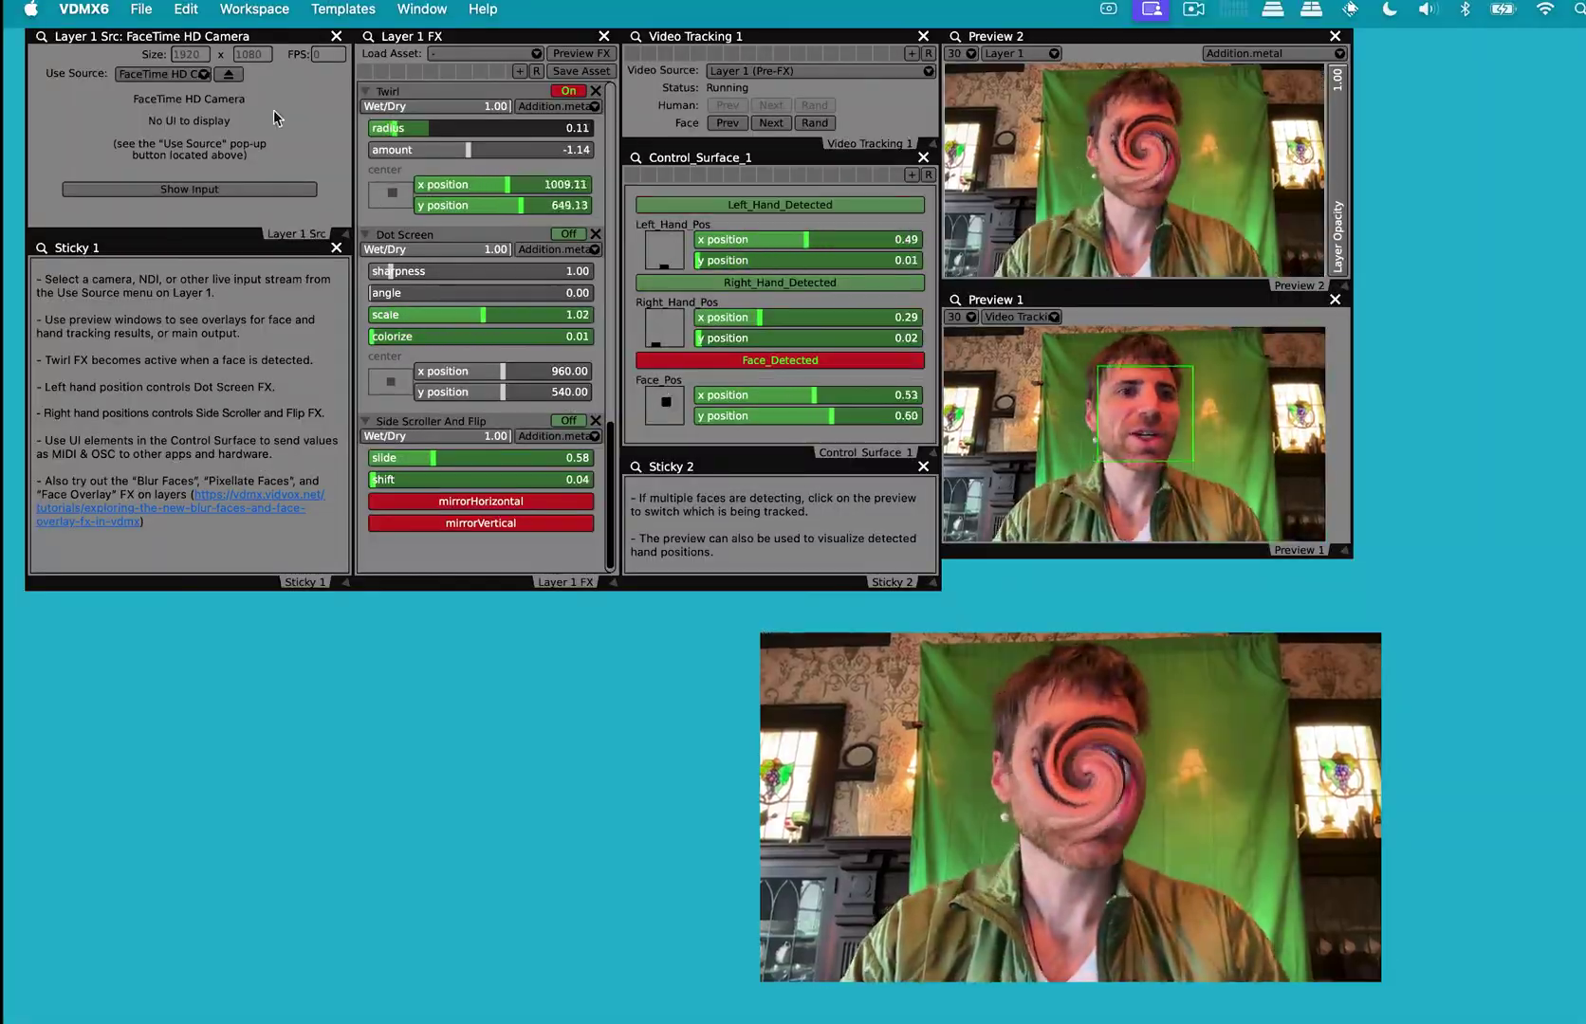
Choose Elgato Virtual Camera under Live Inputs in Layer 1's Use Source popup.
click(203, 73)
mouse_move(284, 122)
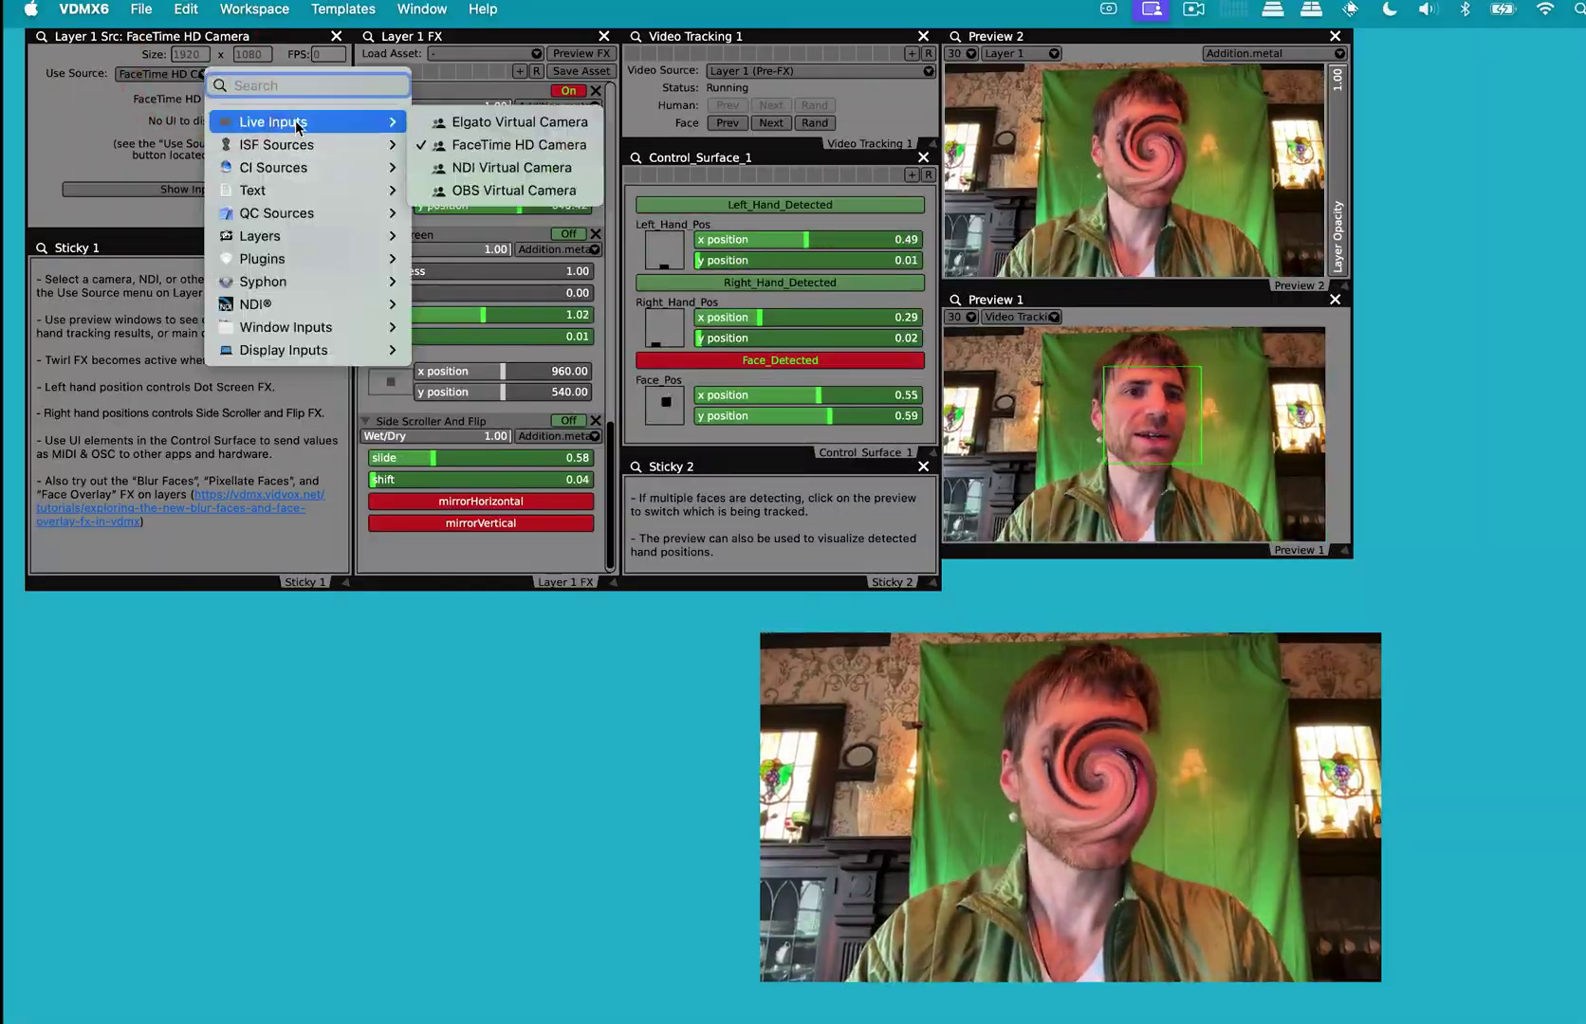
click(470, 119)
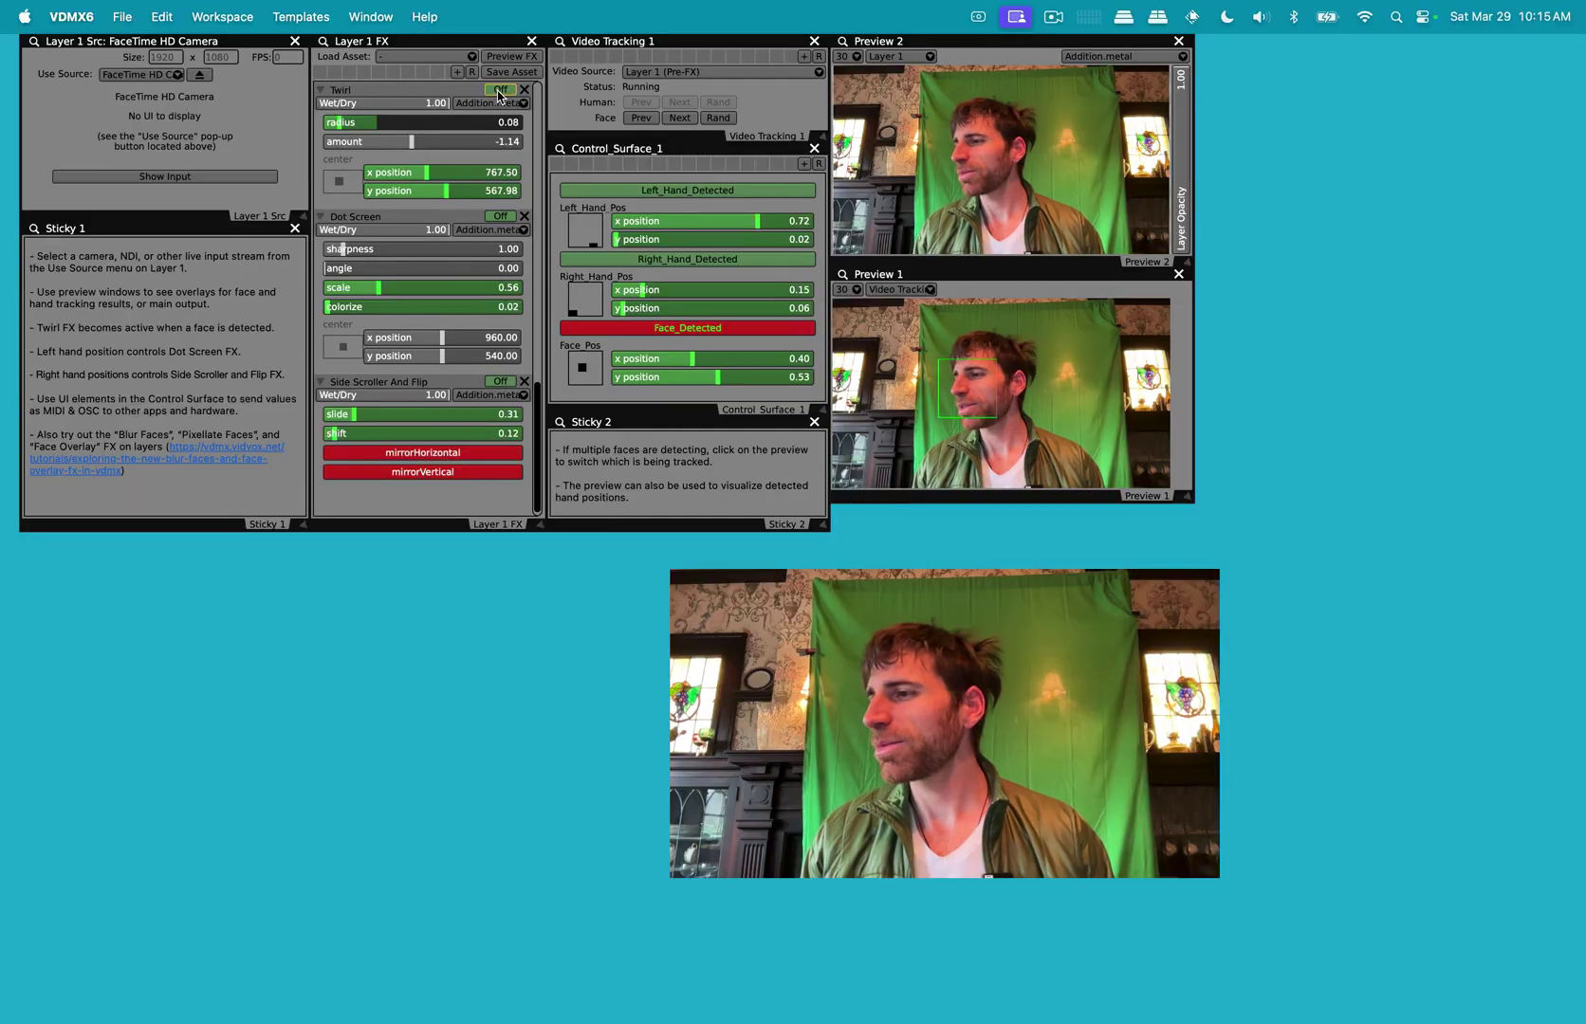
Launch Camera Hub via Raycast, then bring VDMX forward and nudge its output window.
key(super+space)
text(dig)
key(Return)
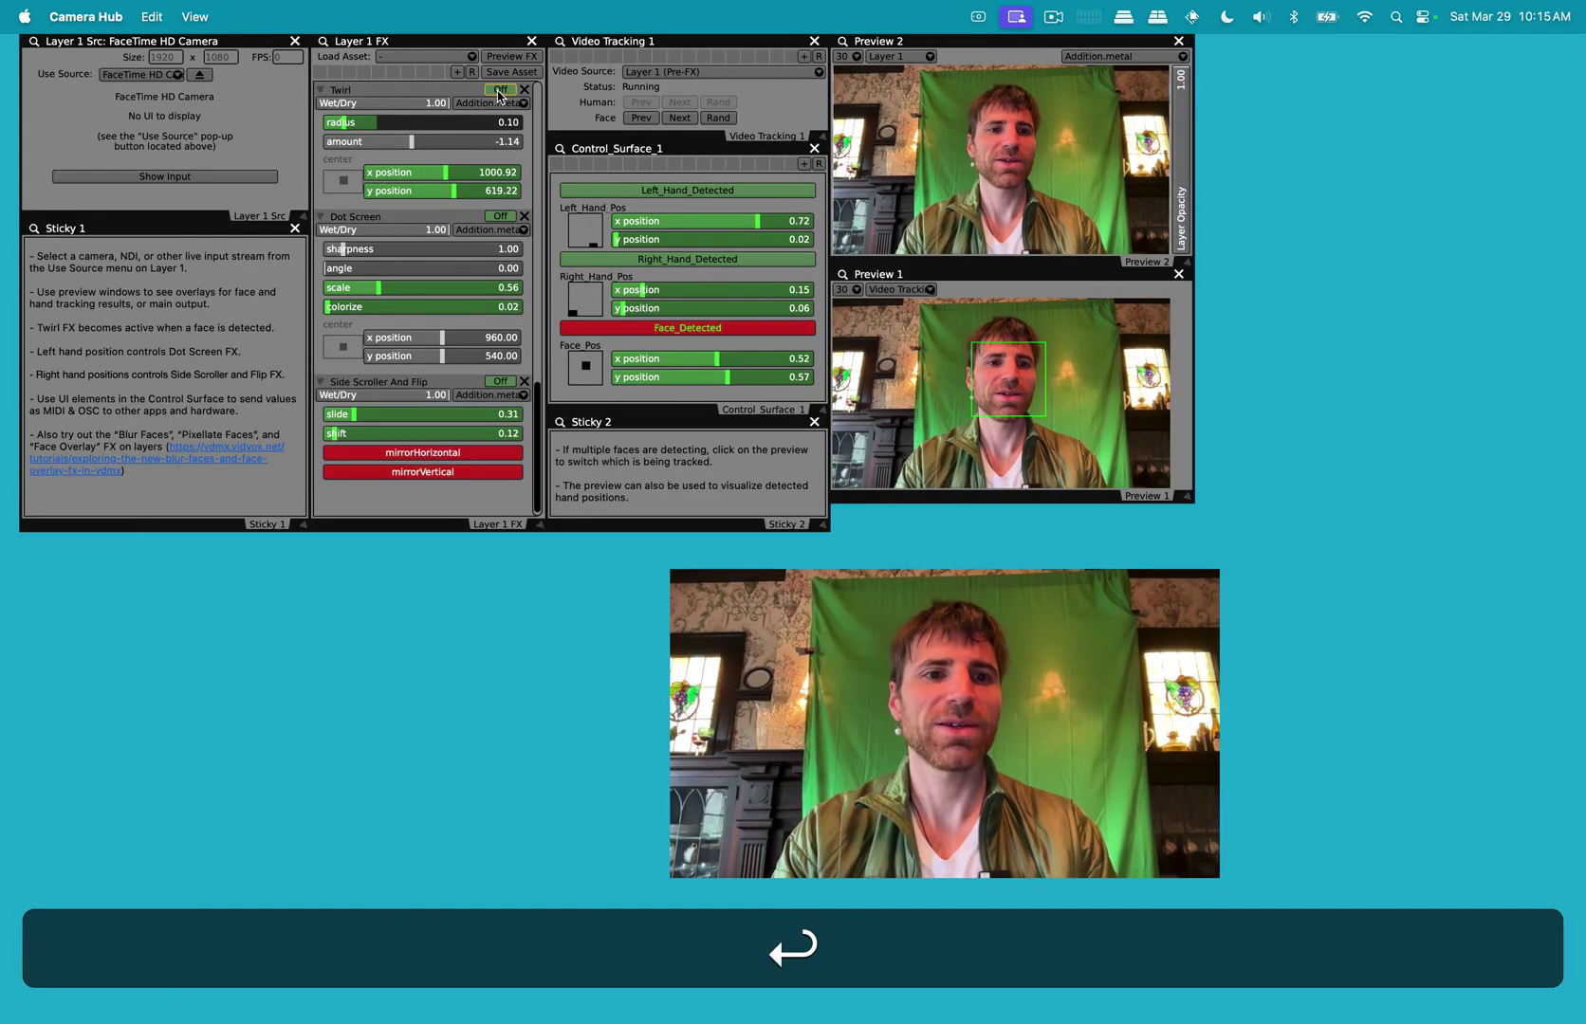
click(1055, 654)
click(1280, 564)
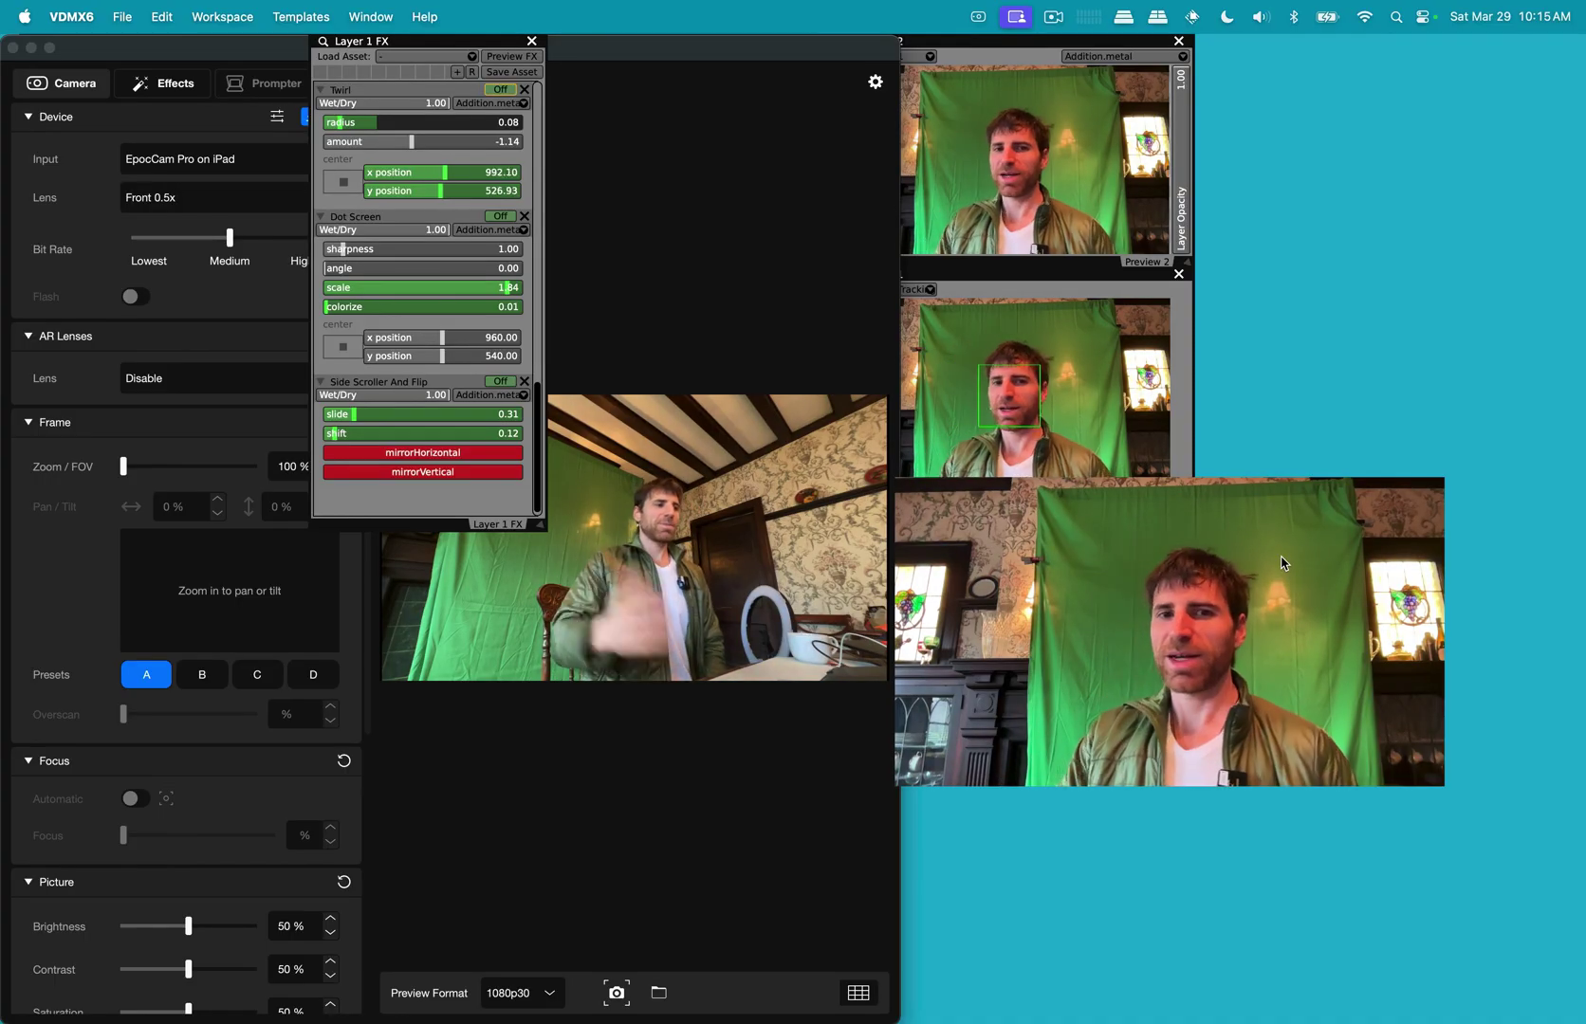
Zoom the camera to 195% and pan the frame to centre the face.
click(164, 465)
mouse_move(208, 607)
mouse_down()
mouse_move(178, 593)
mouse_move(212, 601)
mouse_up()
click(213, 601)
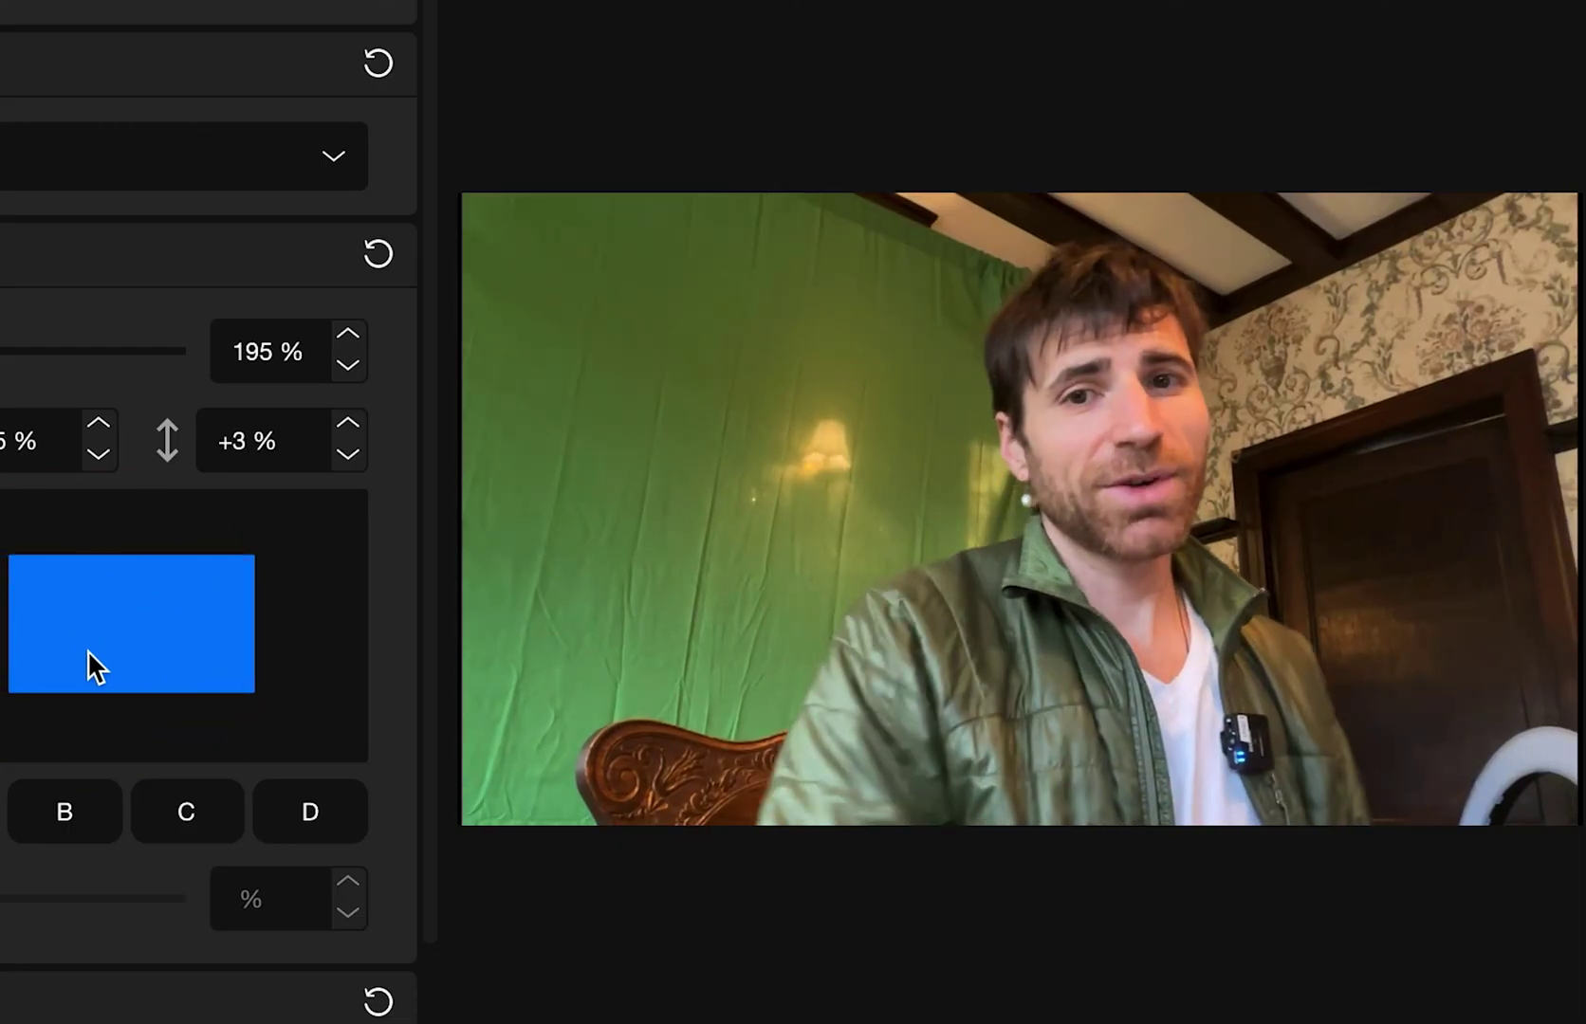